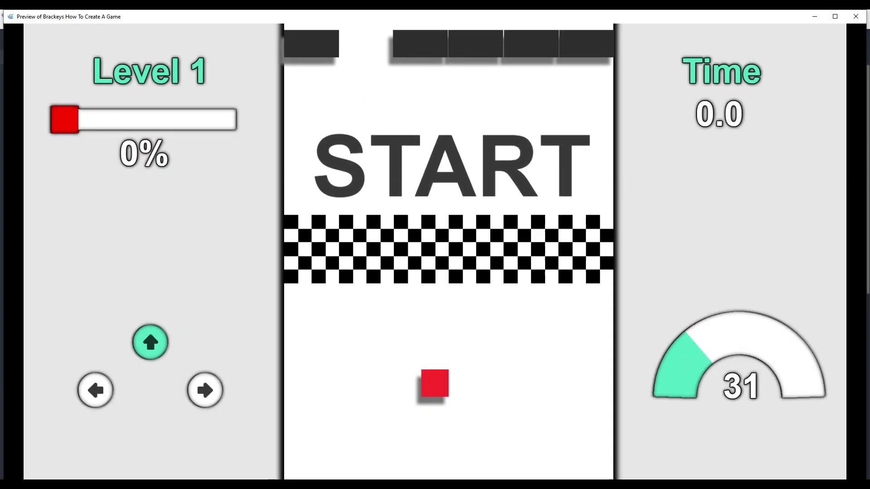
# Play-test Level 1 in the preview, steering the red square through the gaps between the dark obstacles.
pyautogui.press('Left')
pyautogui.press('Right')
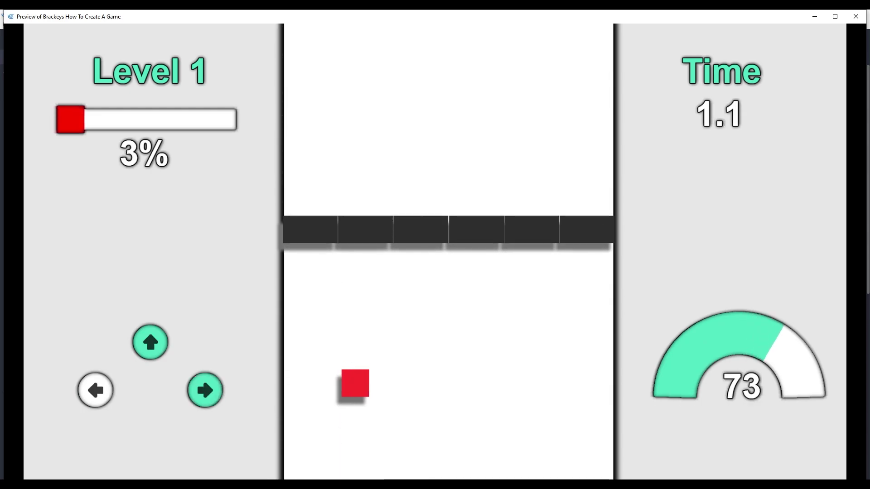
pyautogui.press('Right')
pyautogui.press('Left')
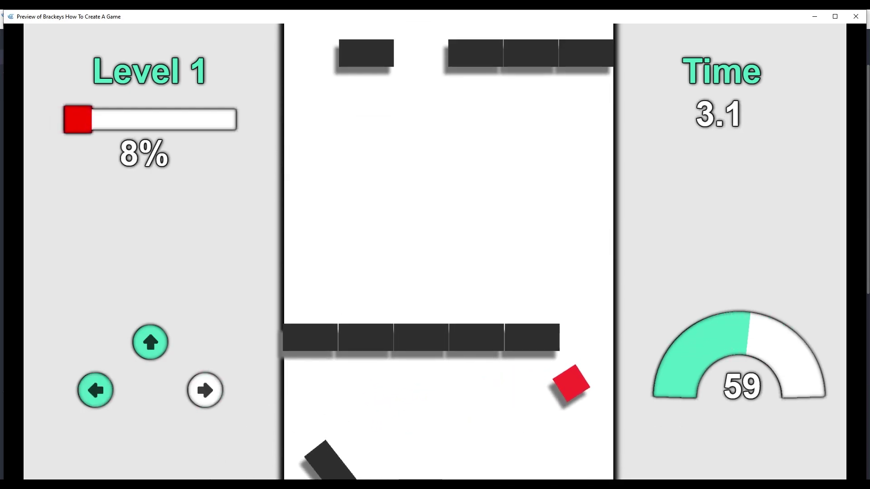
pyautogui.press('Right')
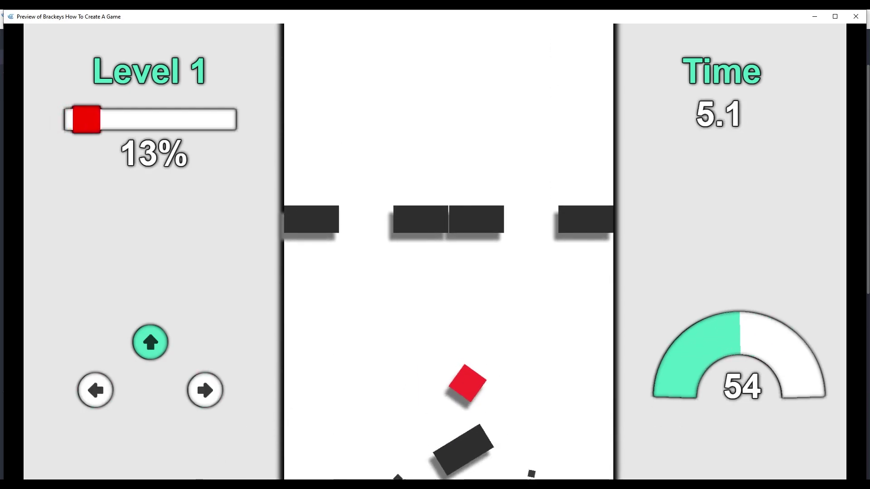
pyautogui.press('Right')
pyautogui.press('Left')
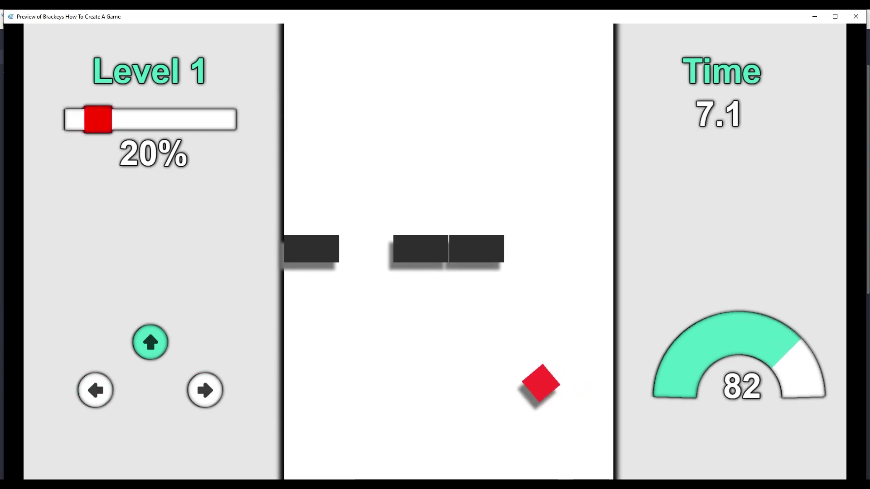
pyautogui.press('Left')
pyautogui.press('Right')
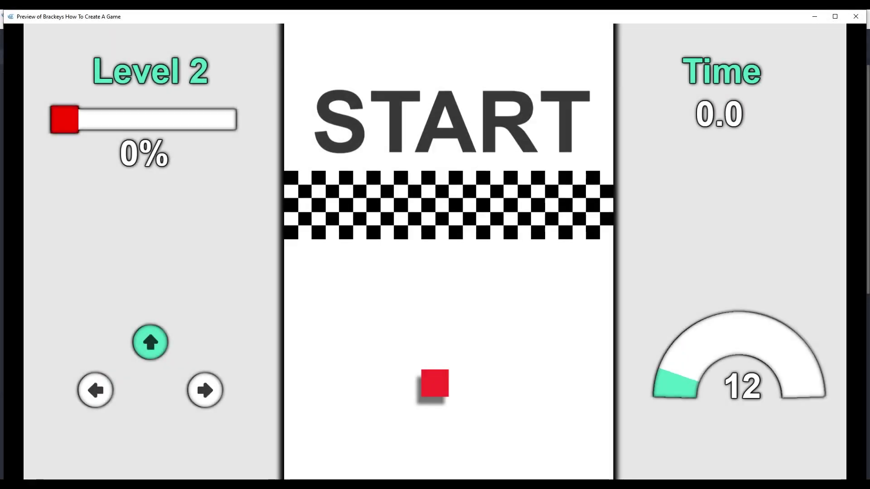
# Play-test Level 2 in the preview, steering the red square around the scattered, rotated obstacles.
pyautogui.press('Left')
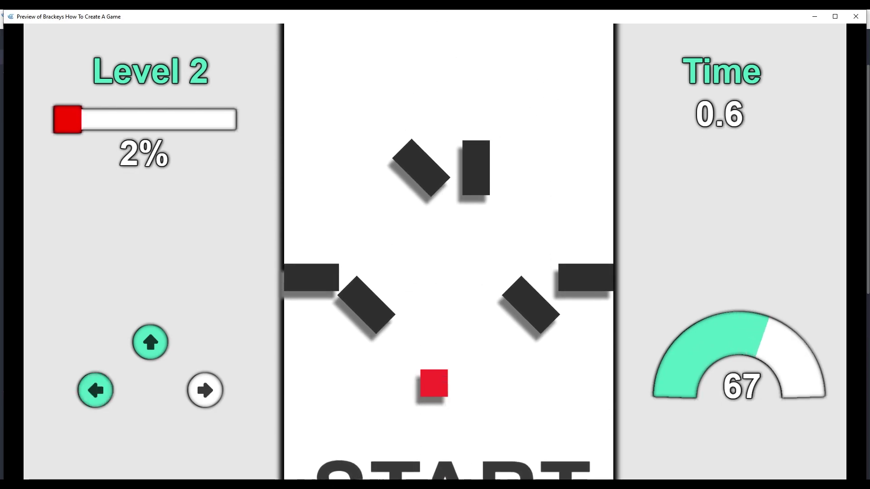
pyautogui.press('Right')
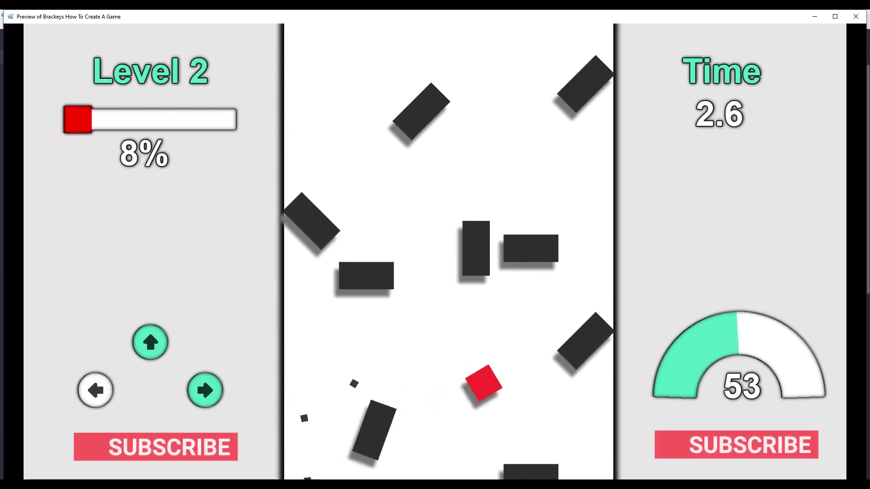
pyautogui.press('Left')
pyautogui.press('Left')
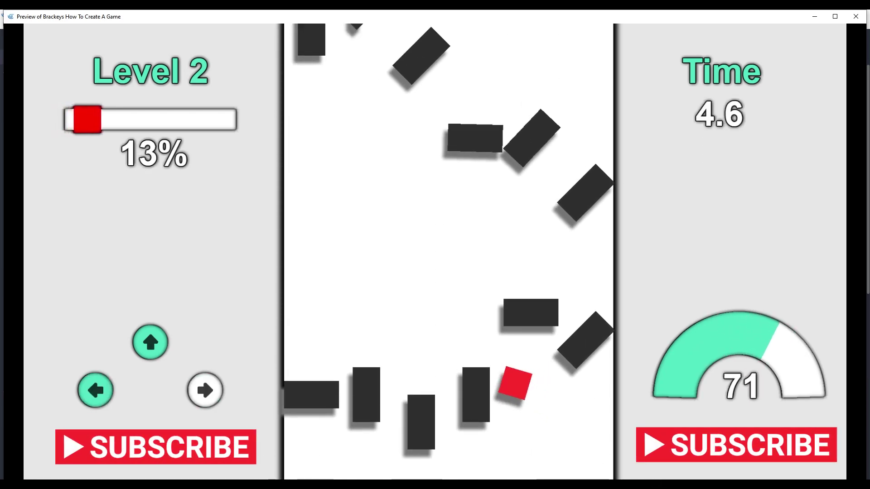
pyautogui.press('Right')
pyautogui.press('Left')
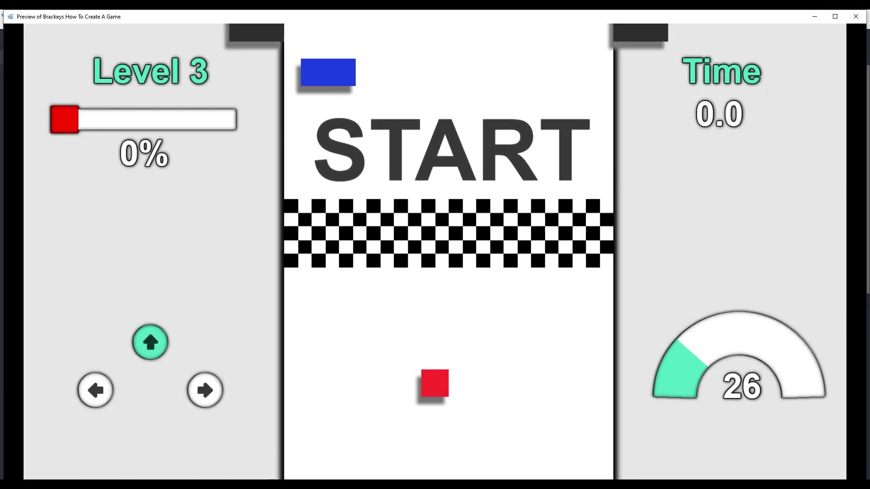
# Play-test Level 3 in the preview, steering the red square past the moving blue obstacles.
pyautogui.press('Right')
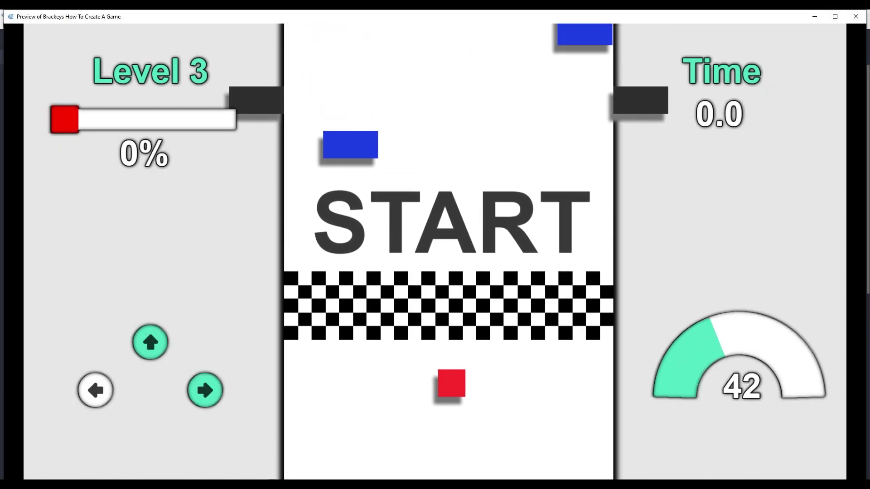
pyautogui.press('Left')
pyautogui.press('Right')
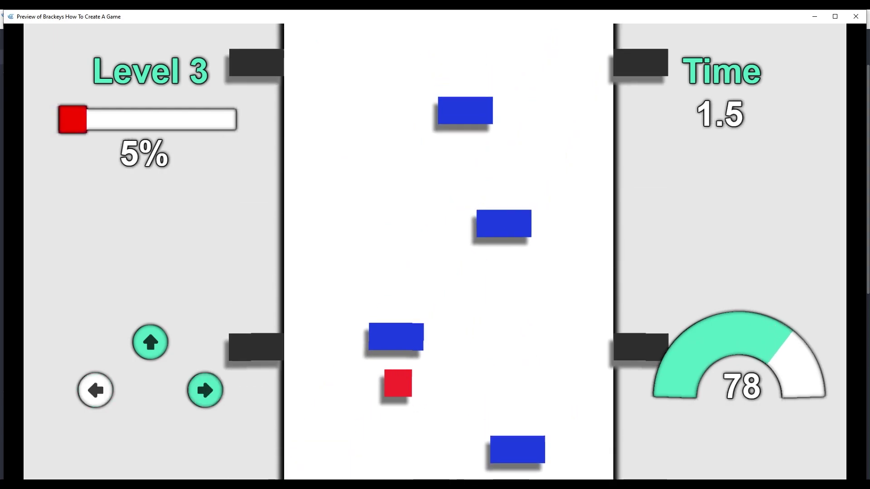
pyautogui.press('Right')
pyautogui.press('Left')
pyautogui.press('Right')
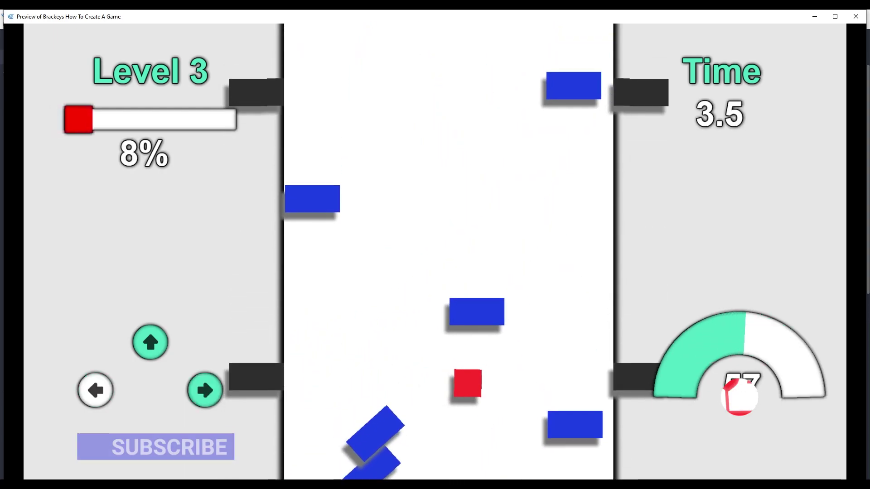
pyautogui.press('Left')
pyautogui.press('Right')
pyautogui.press('Left')
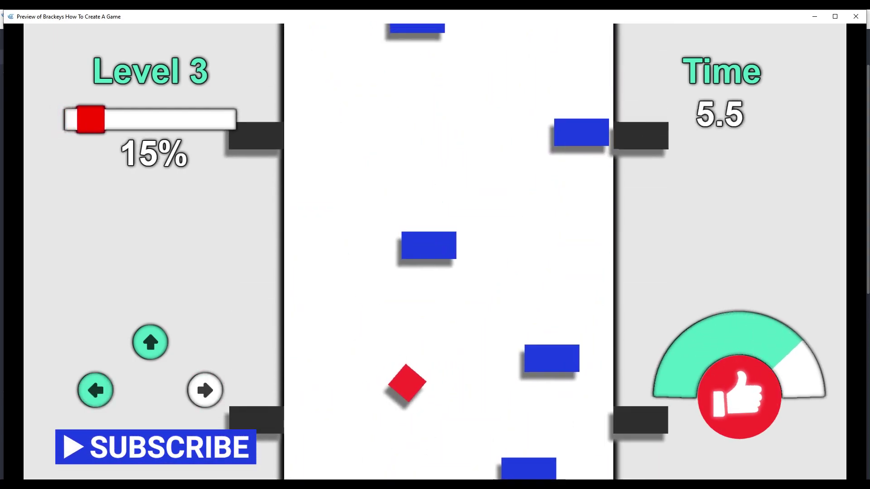
pyautogui.press('Right')
pyautogui.press('Left')
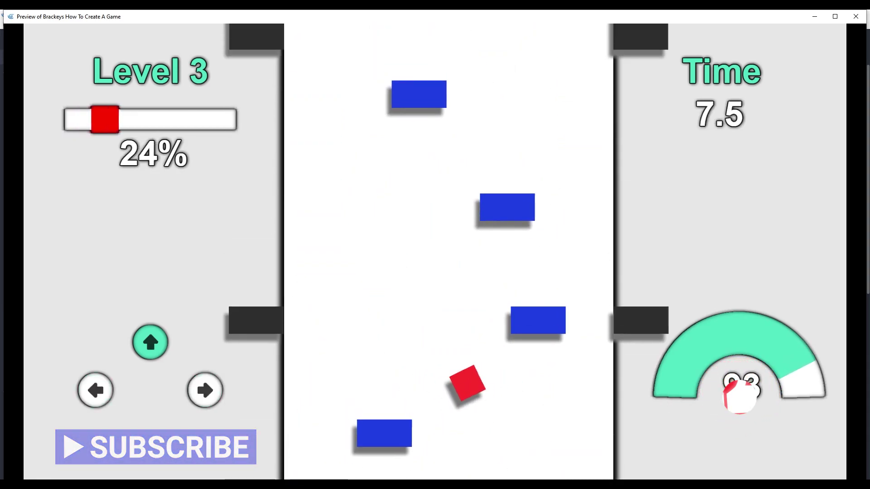
pyautogui.press('Right')
pyautogui.press('Left')
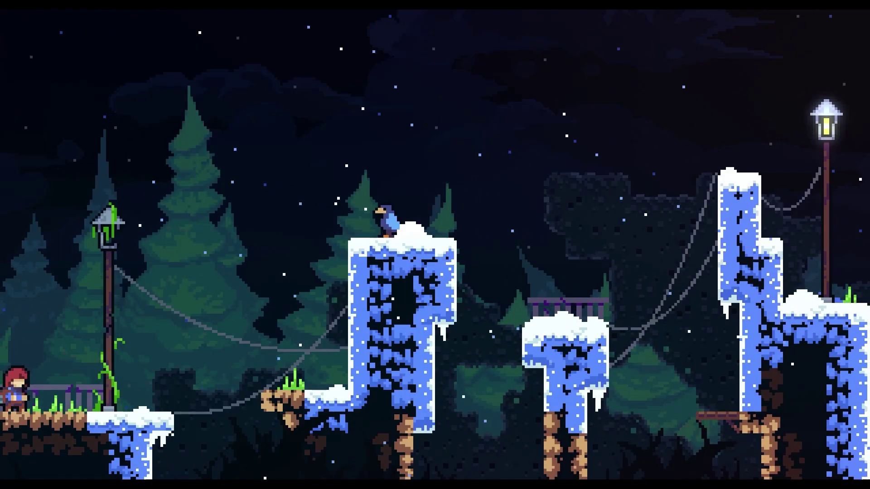
pyautogui.press('c')
pyautogui.press('Right')
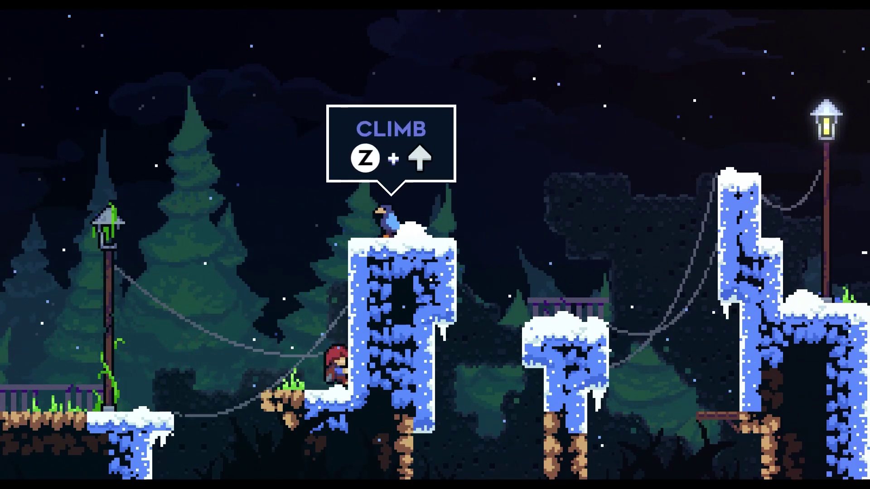
pyautogui.hotkey('z', 'Up')
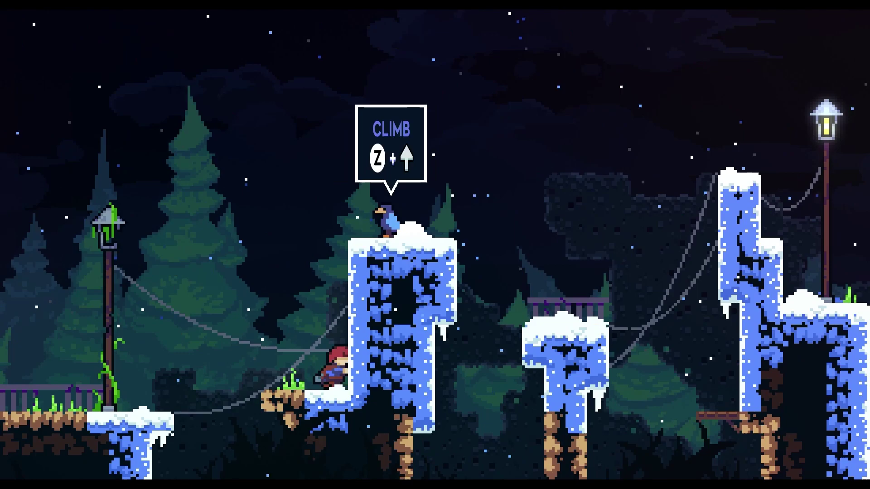
pyautogui.hotkey('z', 'Up')
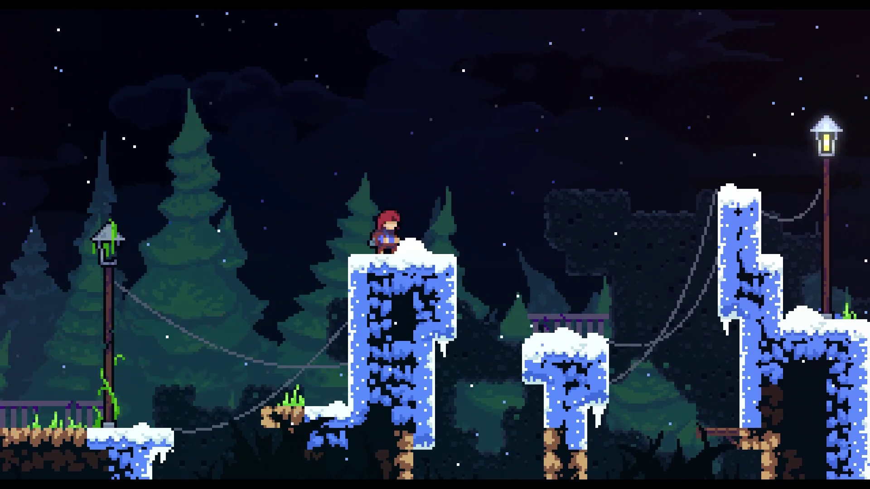
pyautogui.press('c')
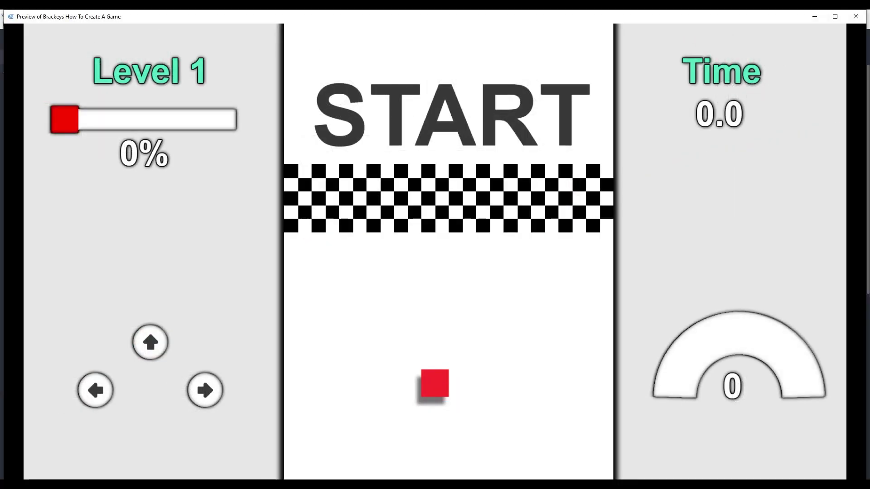
# Play through Level 1 in the preview from the start line, accelerating forward and steering the red square around the obstacle rows.
pyautogui.press('Up')
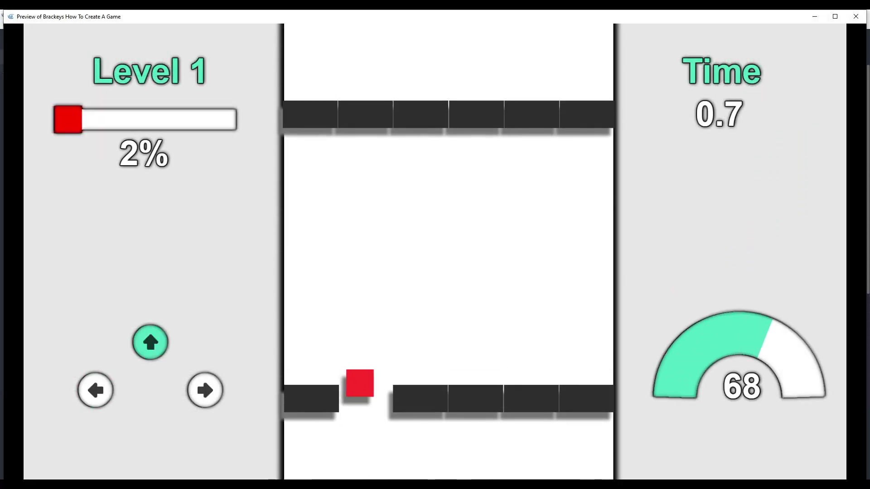
pyautogui.press('Right')
pyautogui.press('Right')
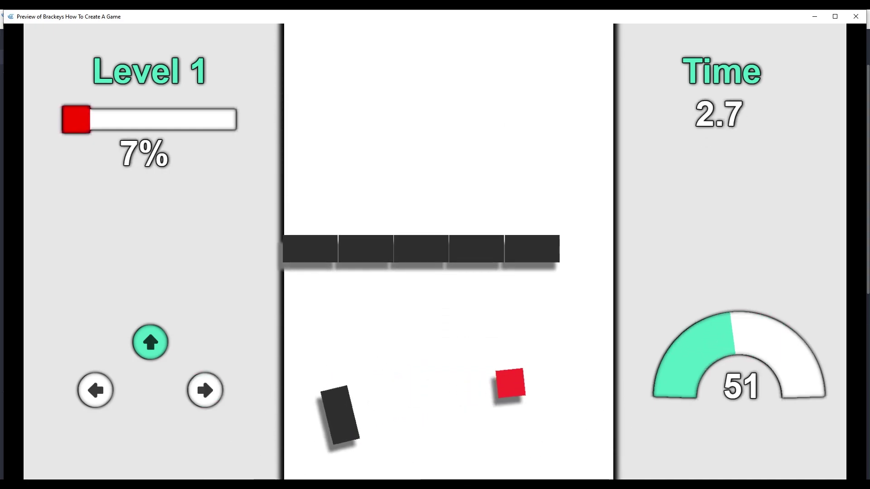
pyautogui.press('Left')
pyautogui.press('Right')
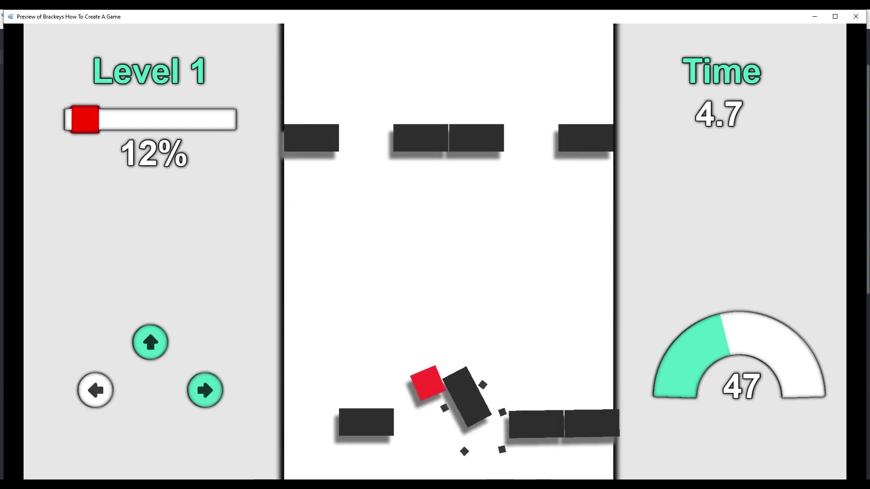
pyautogui.press('Left')
pyautogui.press('Right')
pyautogui.press('Left')
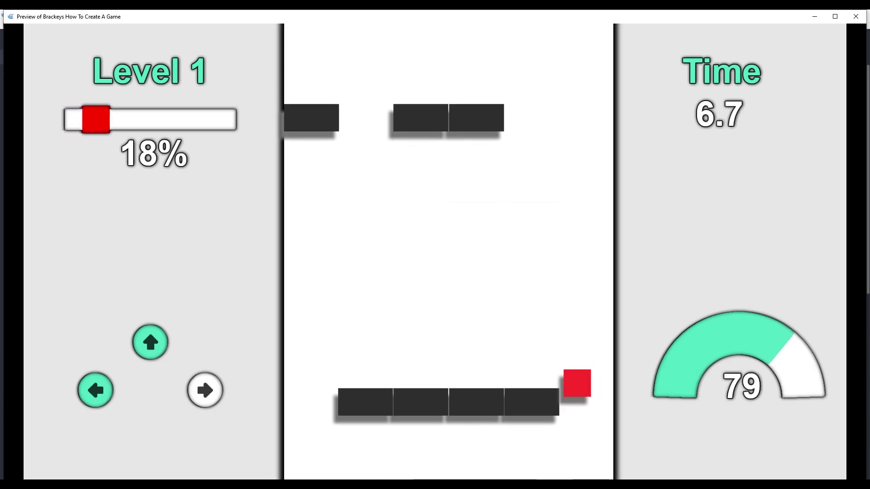
pyautogui.press('Right')
pyautogui.press('Right')
pyautogui.press('Left')
pyautogui.press('Right')
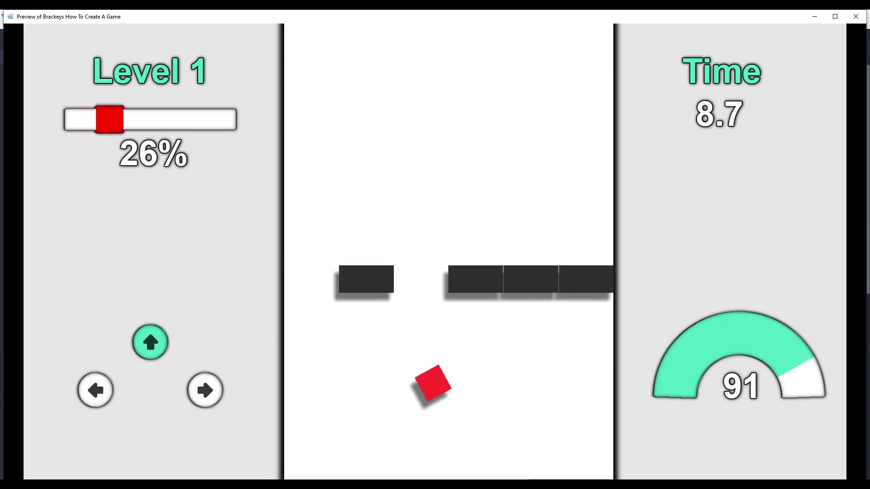
pyautogui.press('Left')
pyautogui.press('Right')
pyautogui.press('Left')
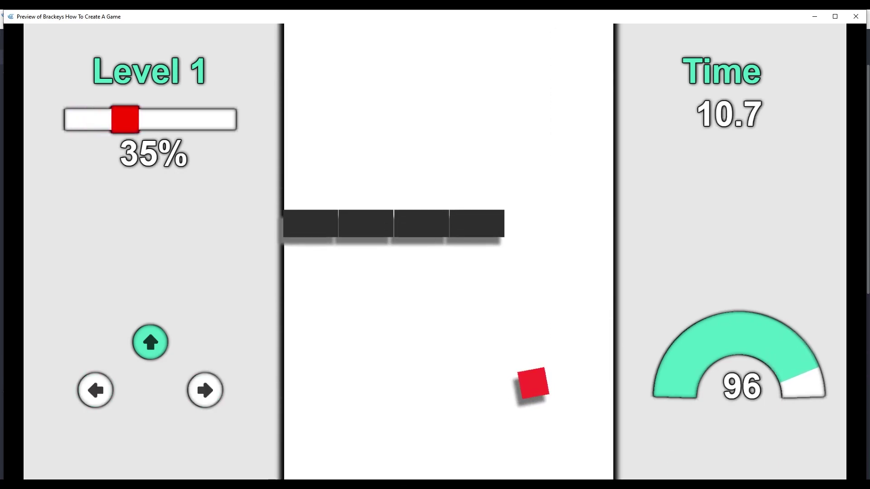
pyautogui.press('Left')
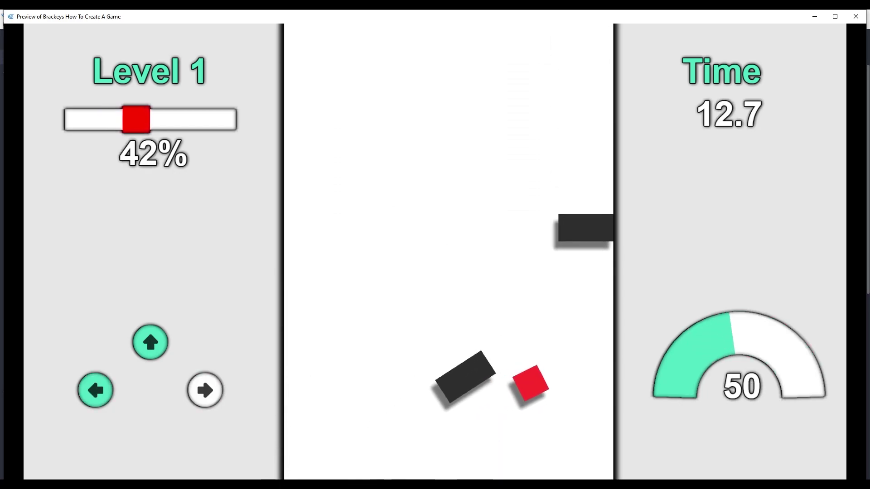
pyautogui.press('Right')
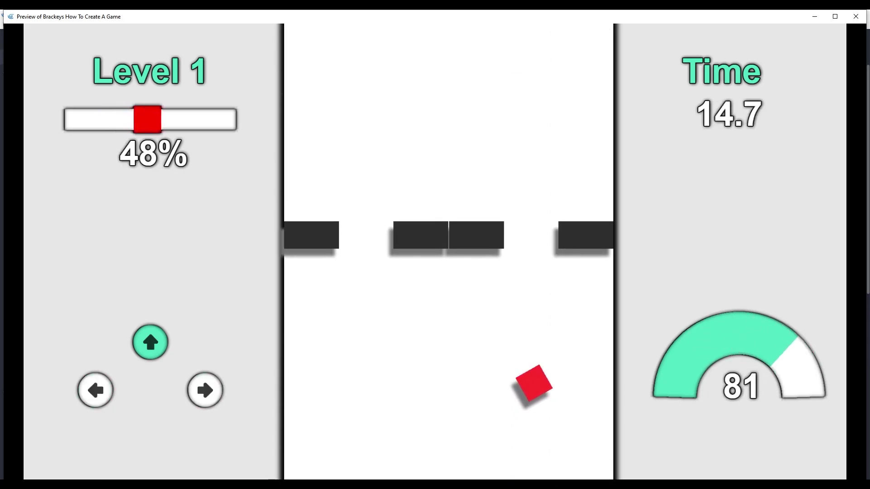
pyautogui.press('Left')
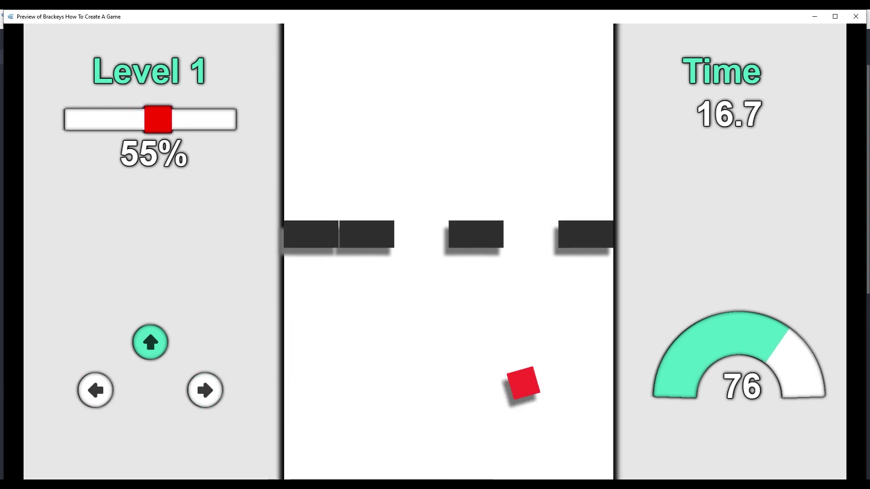
pyautogui.press('Left')
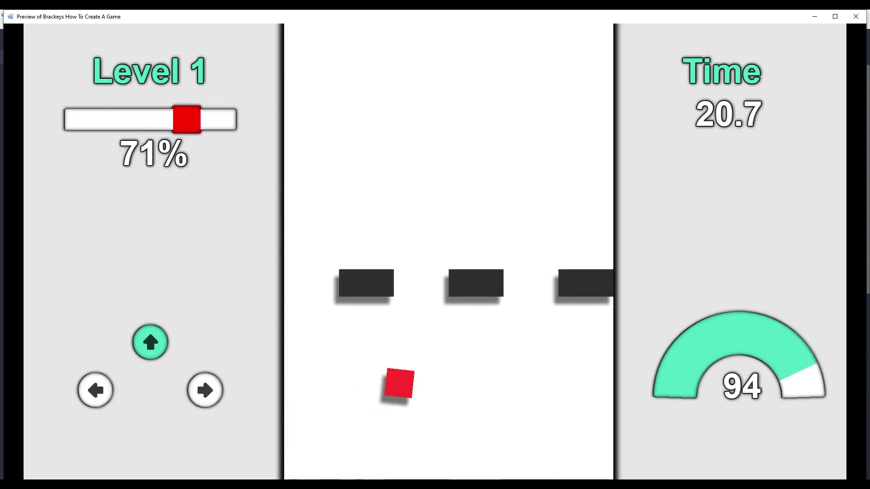
pyautogui.press('Left')
pyautogui.press('Left')
pyautogui.press('Right')
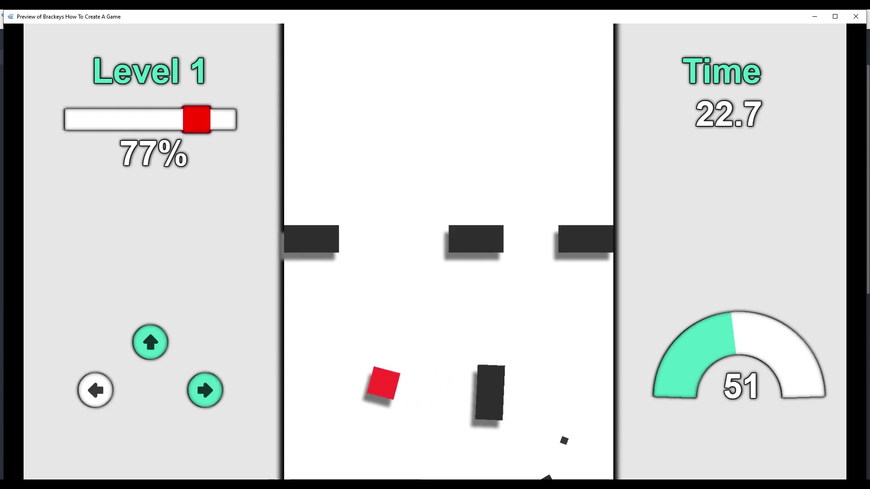
pyautogui.press('Right')
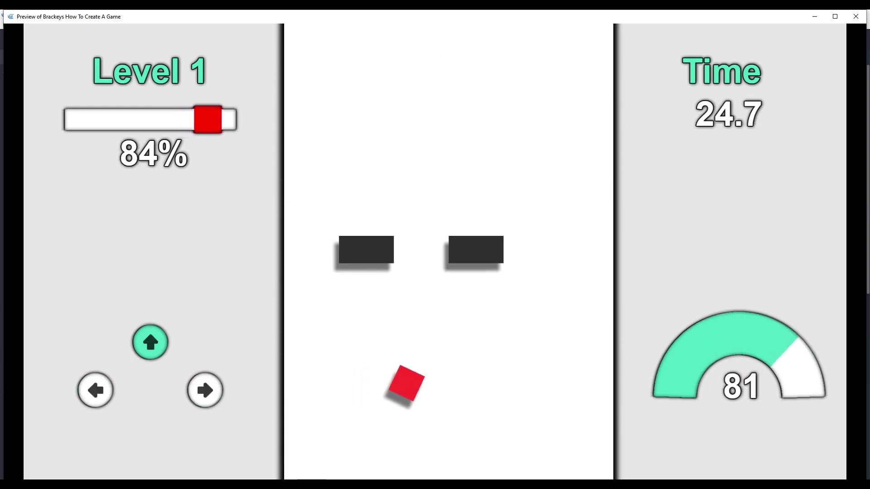
pyautogui.press('Left')
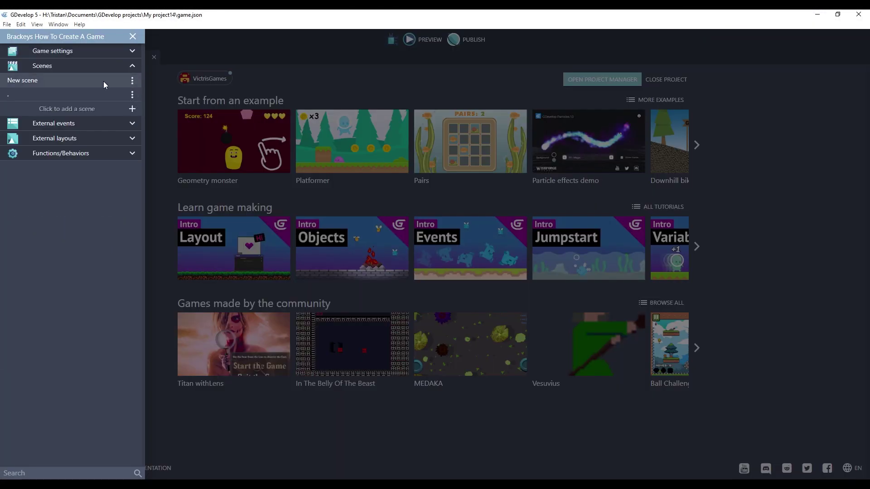
# Duplicate the scene "New scene" in the project and open the duplicate in the scene editor.
pyautogui.click(132, 82)
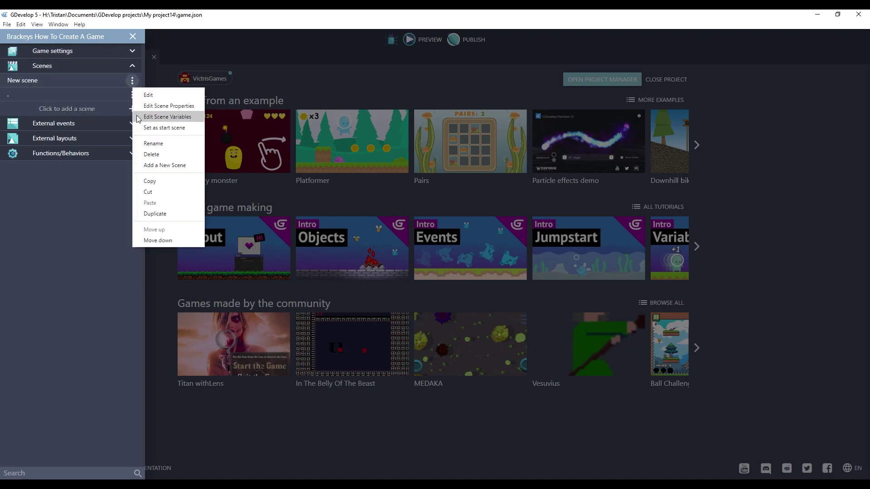
pyautogui.click(153, 214)
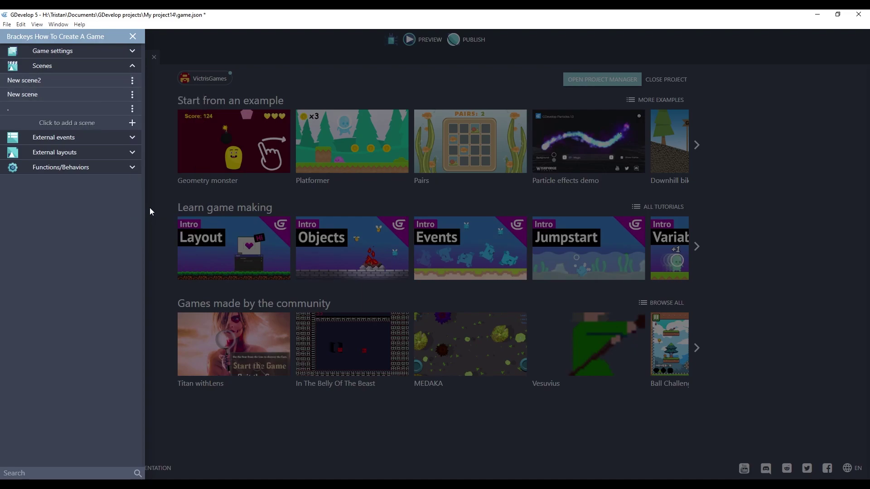
pyautogui.click(30, 81)
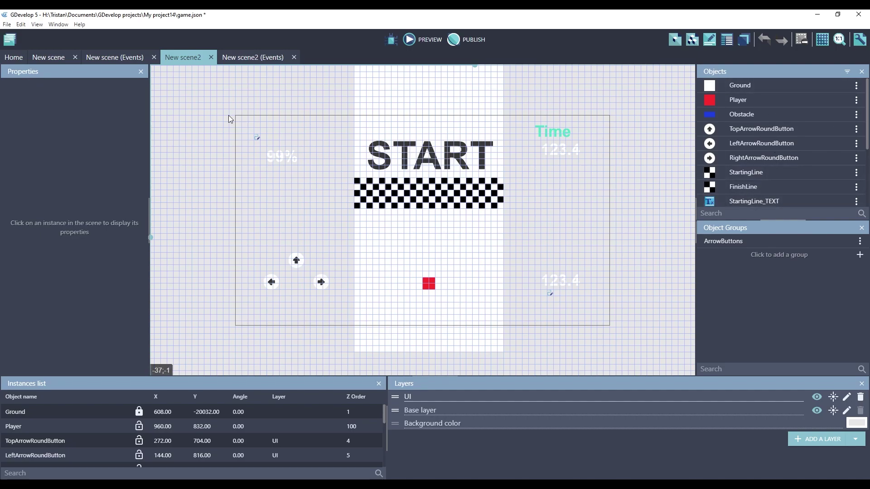
# Return to the events of "New scene", expand the Initialize game group and collapse the Speedometer and Progress Tracker groups.
pyautogui.click(10, 40)
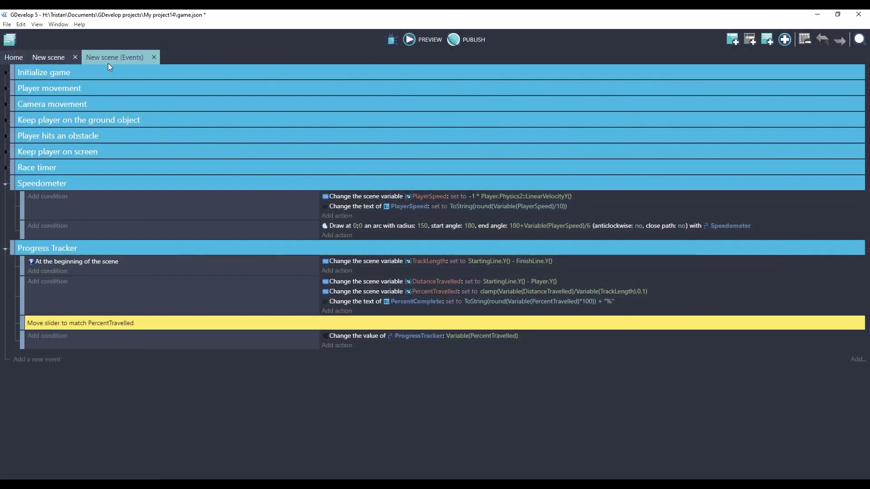
pyautogui.click(5, 75)
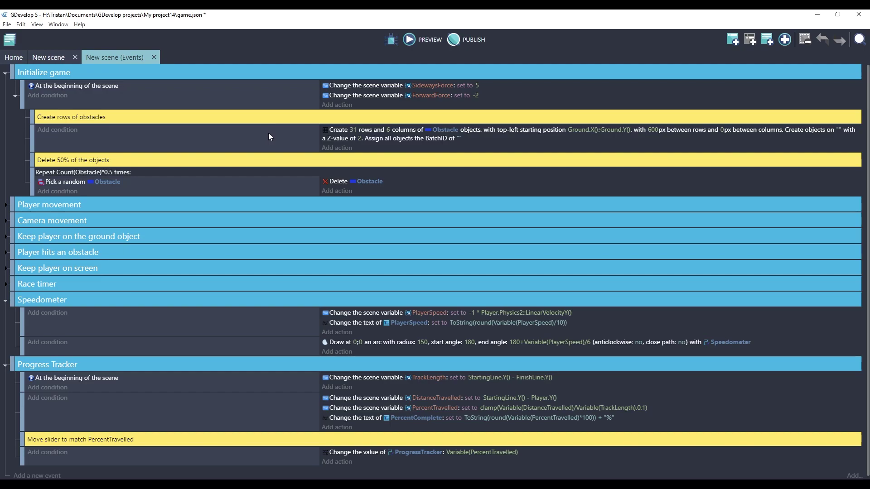
pyautogui.click(114, 138)
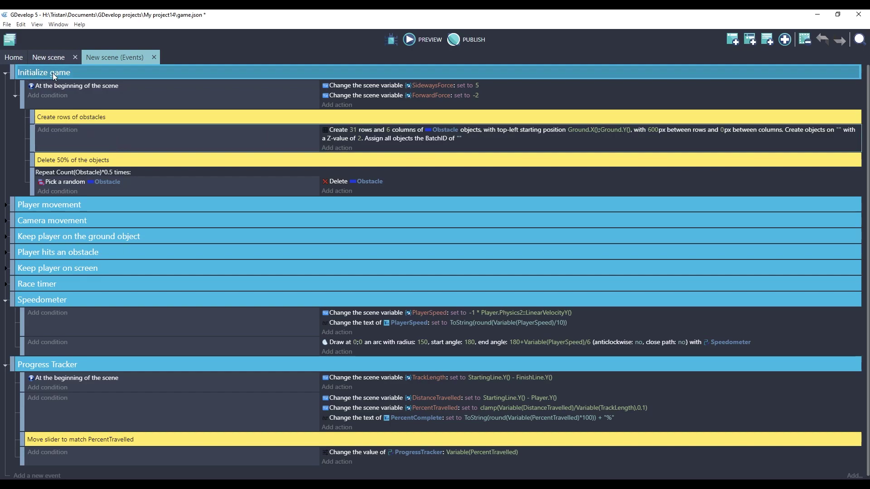
pyautogui.click(6, 367)
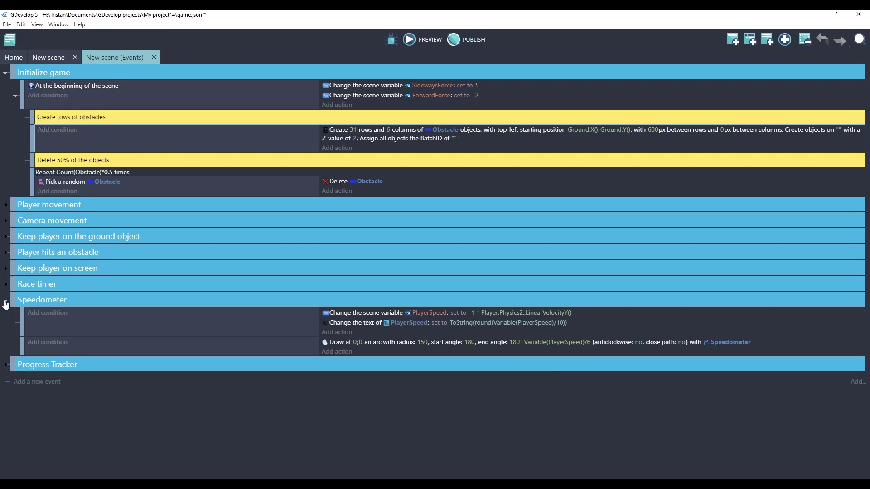
pyautogui.click(6, 301)
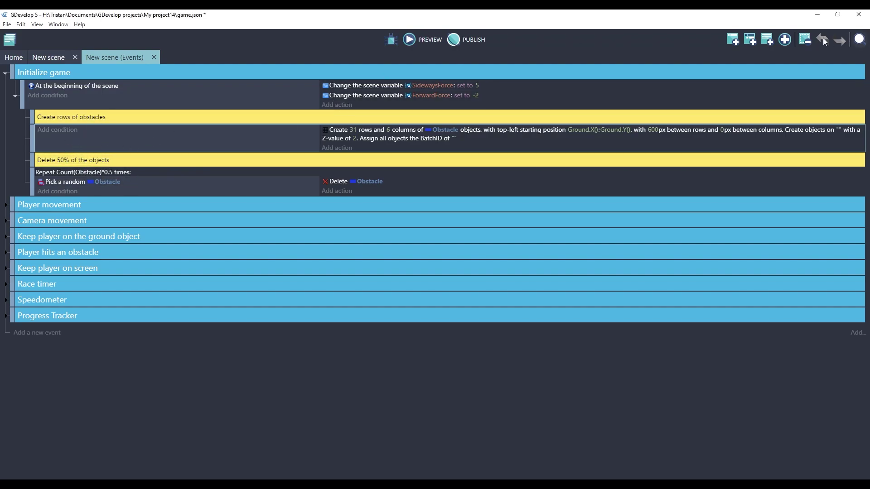
# Add an empty event above the "Create rows of obstacles" comment and nest the obstacle creation and deletion events under it.
pyautogui.click(732, 40)
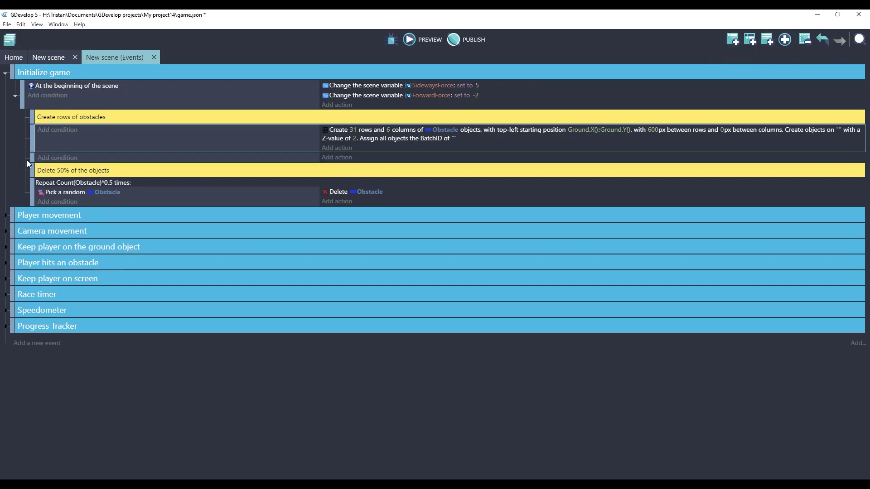
pyautogui.moveTo(27, 163); pyautogui.dragTo(27, 115)
pyautogui.moveTo(38, 184); pyautogui.dragTo(44, 193)
# Give the new parent event a condition that the global variable CurrentLevel equals 1.
pyautogui.click(56, 115)
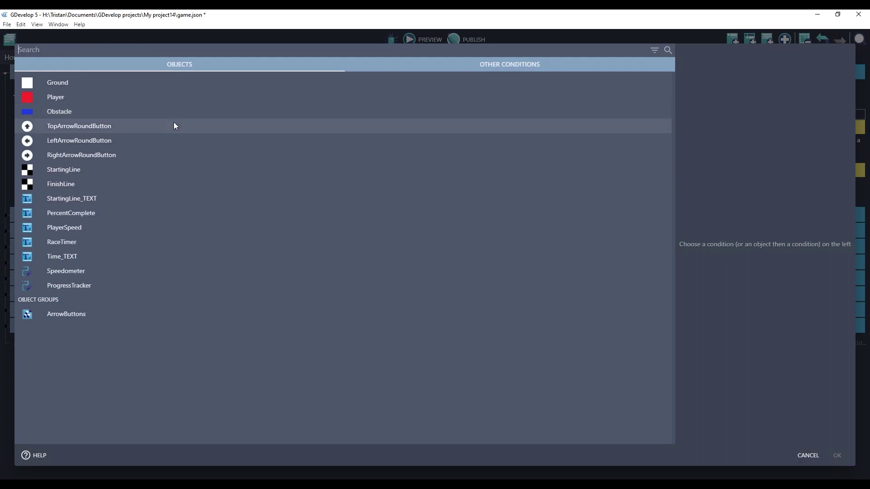
pyautogui.write('global')
pyautogui.click(94, 105)
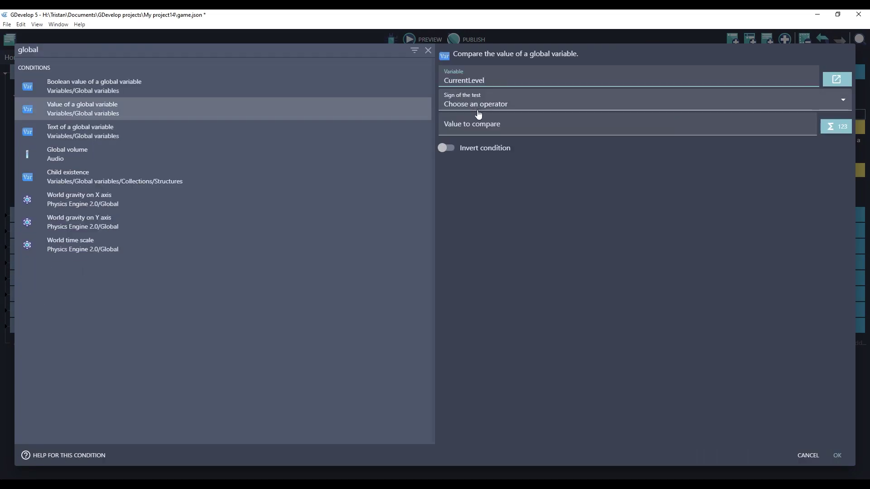
pyautogui.click(478, 106)
pyautogui.click(461, 126)
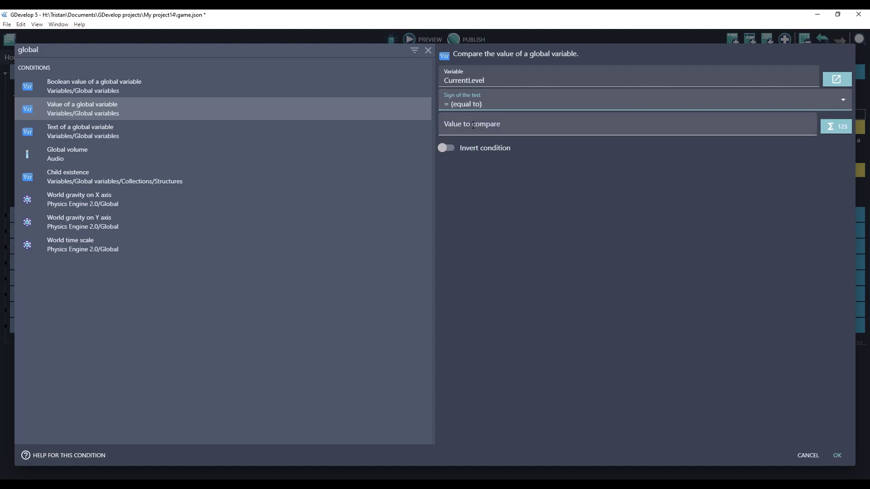
pyautogui.write('1')
pyautogui.click(834, 453)
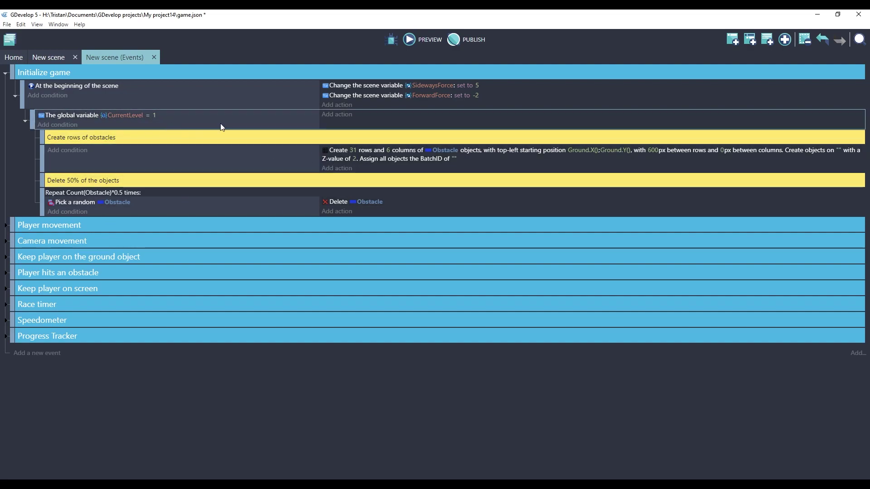
# Add an event above the level 1 event, copy the CurrentLevel condition into it and set its compared value to 0.
pyautogui.click(732, 39)
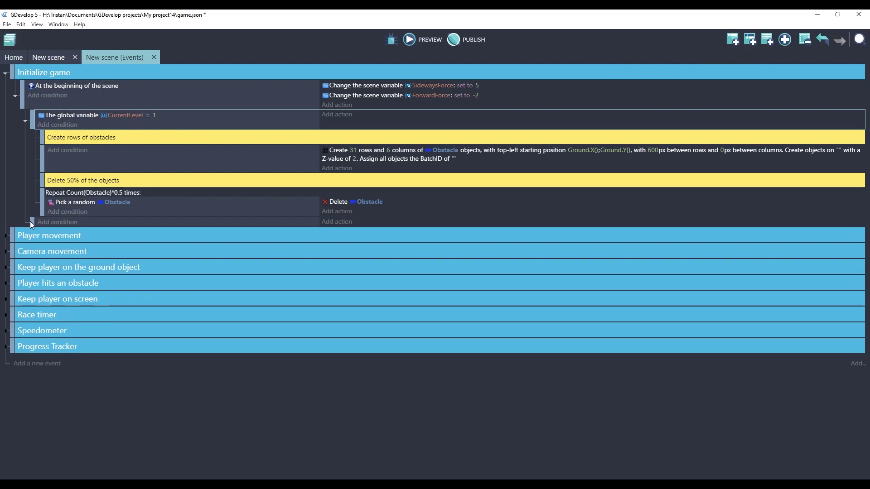
pyautogui.moveTo(29, 221); pyautogui.dragTo(41, 113)
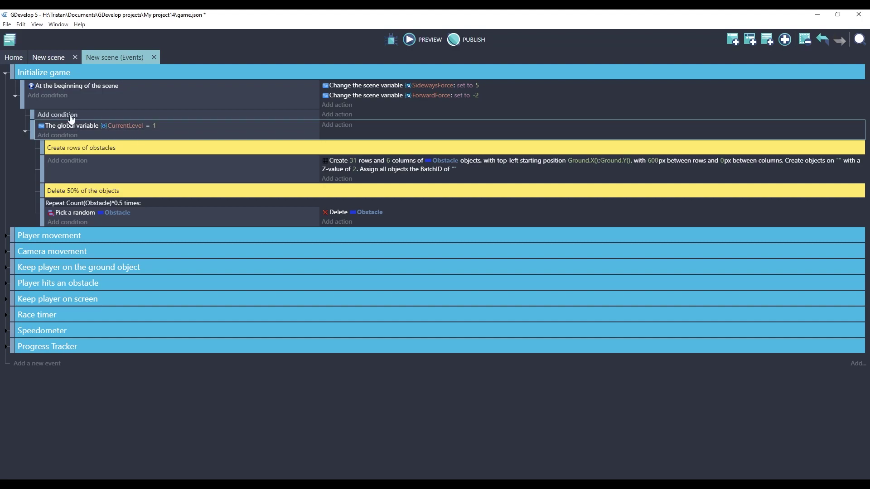
pyautogui.keyDown('ctrl'); pyautogui.moveTo(74, 126); pyautogui.dragTo(153, 115); pyautogui.keyUp('ctrl')
pyautogui.click(155, 136)
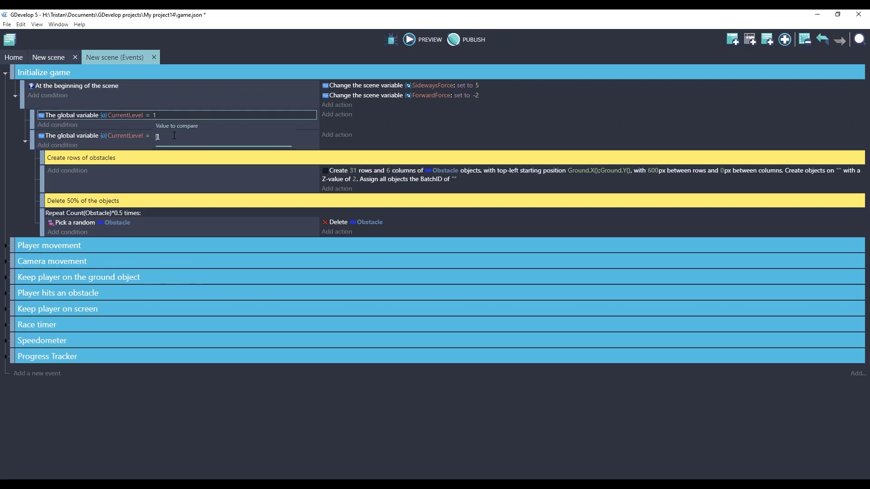
# Add an action to the CurrentLevel = 0 event that sets the global variable CurrentLevel to 1.
pyautogui.click(337, 114)
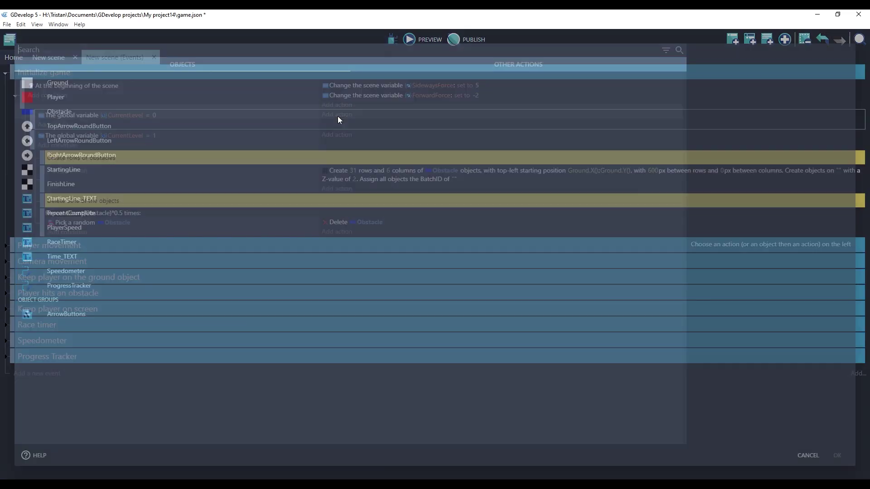
pyautogui.write('global')
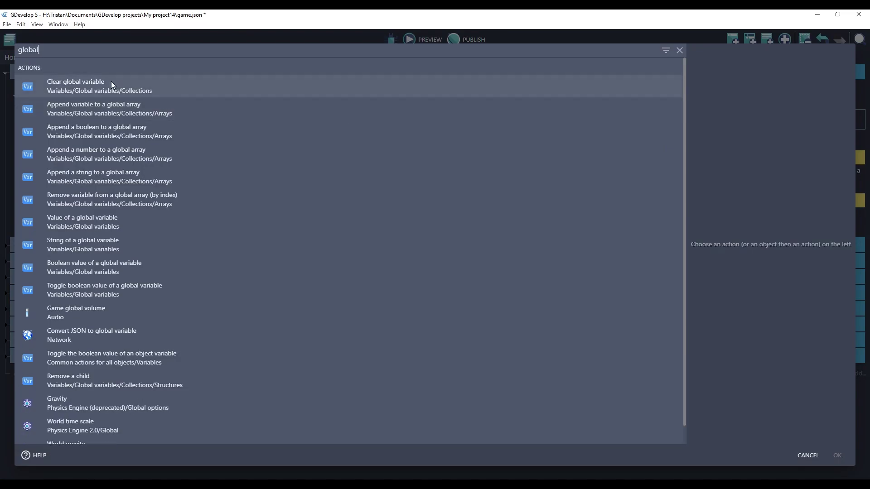
pyautogui.click(105, 222)
pyautogui.click(471, 104)
pyautogui.click(469, 125)
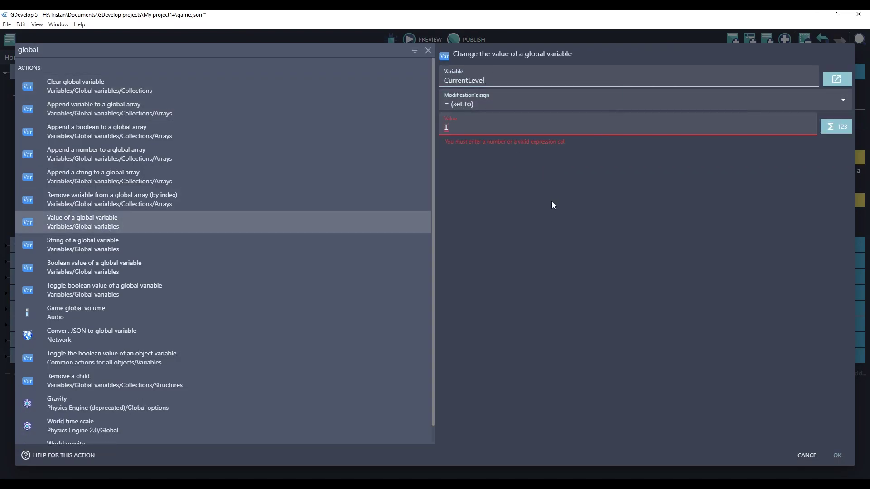
pyautogui.write('1')
pyautogui.click(837, 455)
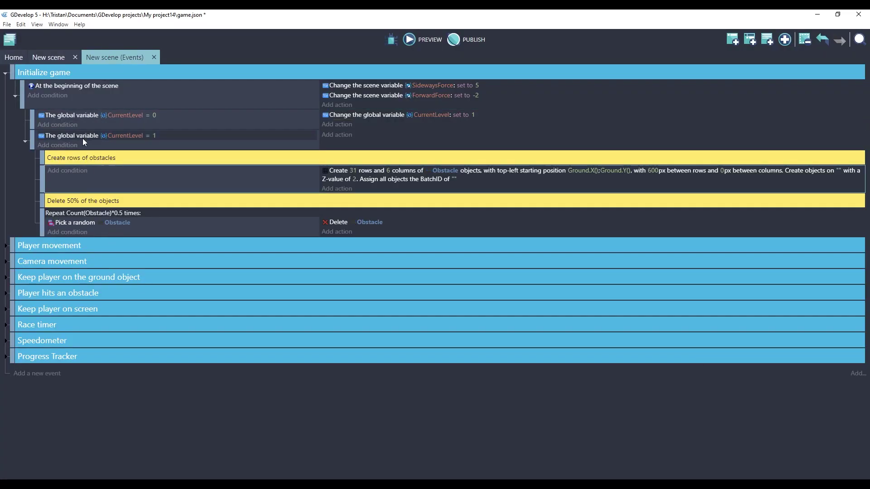
# Duplicate the CurrentLevel = 1 event with its sub-events and set the copy's compared value to 2.
pyautogui.click(138, 146)
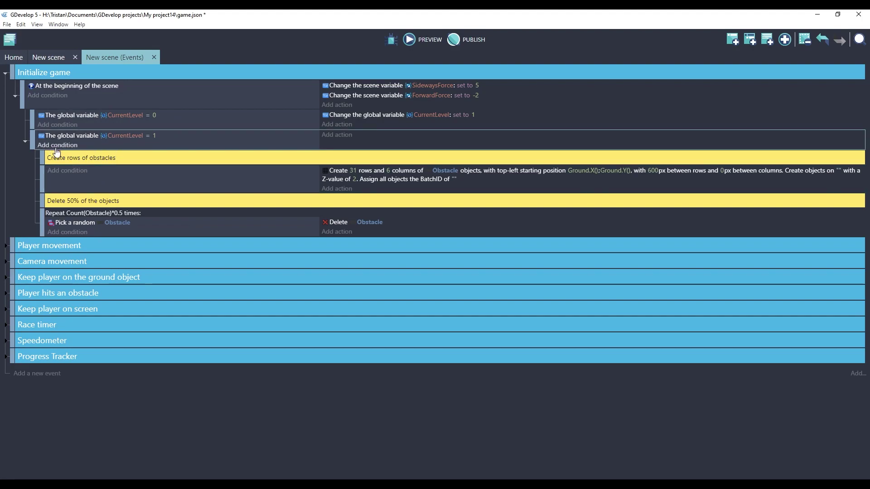
pyautogui.hotkey('ctrl', 'v')
pyautogui.click(154, 243)
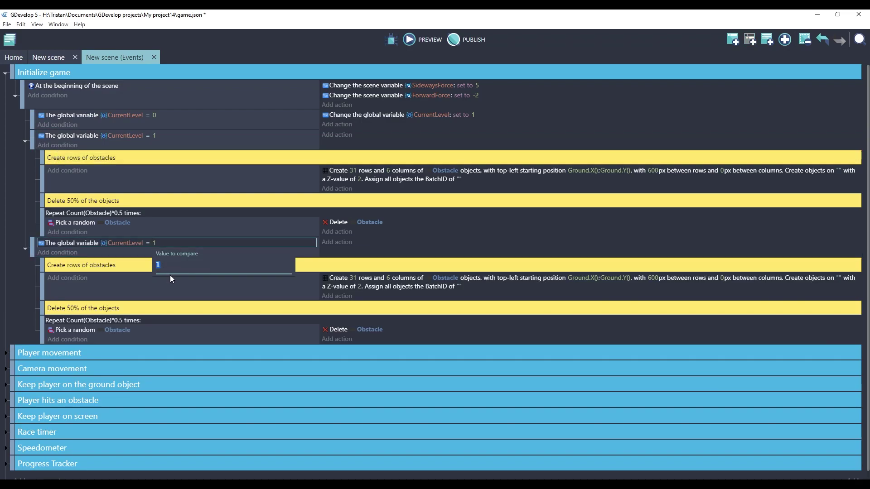
pyautogui.write('2')
pyautogui.click(140, 288)
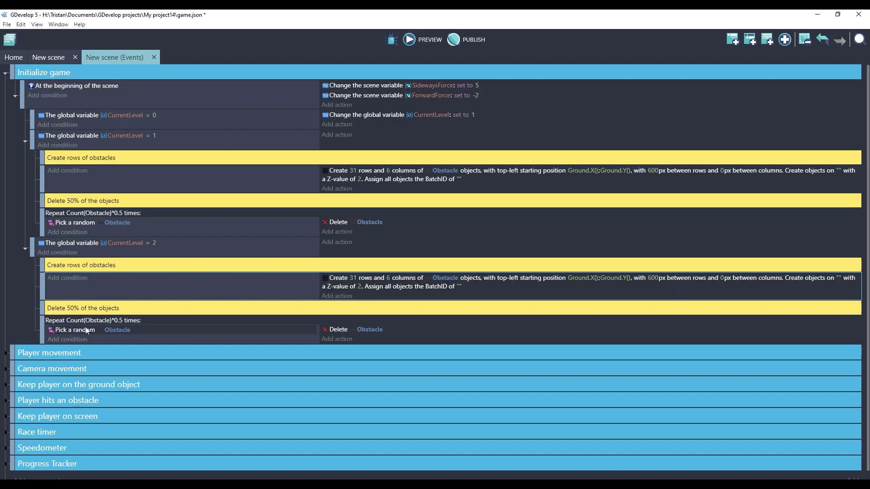
# In the level 2 event, change the "Delete 50% of the objects" comment to "Rotate obstacles" and replace the Repeat event with an empty one.
pyautogui.click(62, 309)
pyautogui.tripleClick(62, 309)
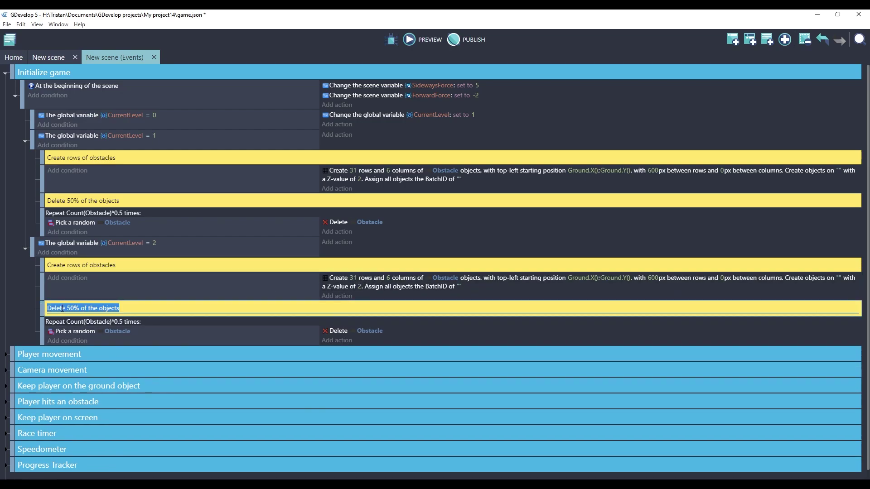
pyautogui.write('Rotate ')
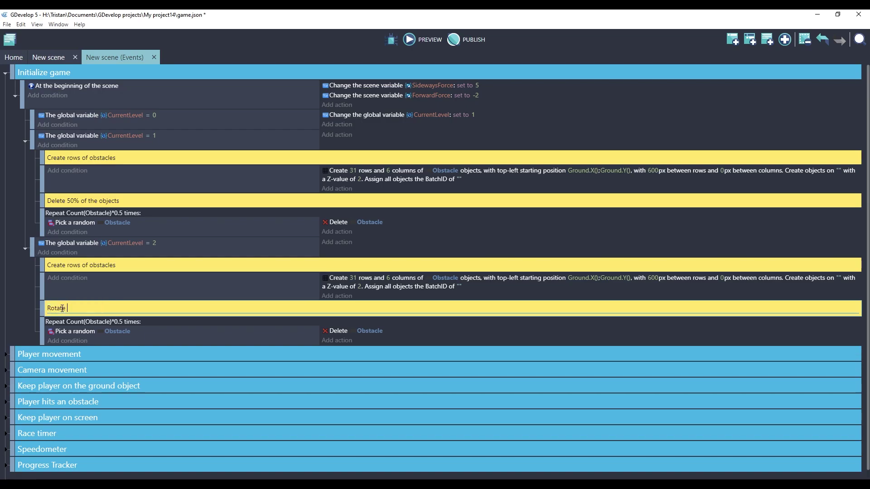
pyautogui.write('objects')
pyautogui.click(200, 308)
pyautogui.press('Delete')
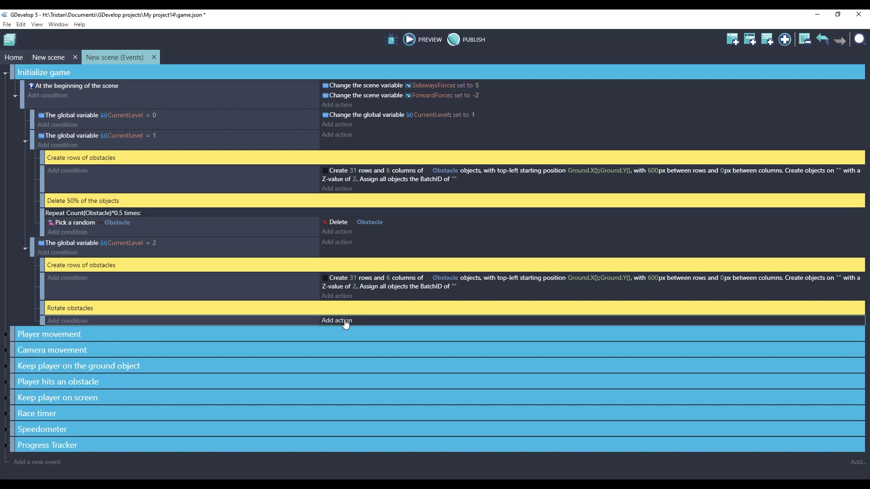
# Add an action under the "Rotate obstacles" comment that sets the Obstacle angle to RandomInRange(0,360).
pyautogui.click(339, 322)
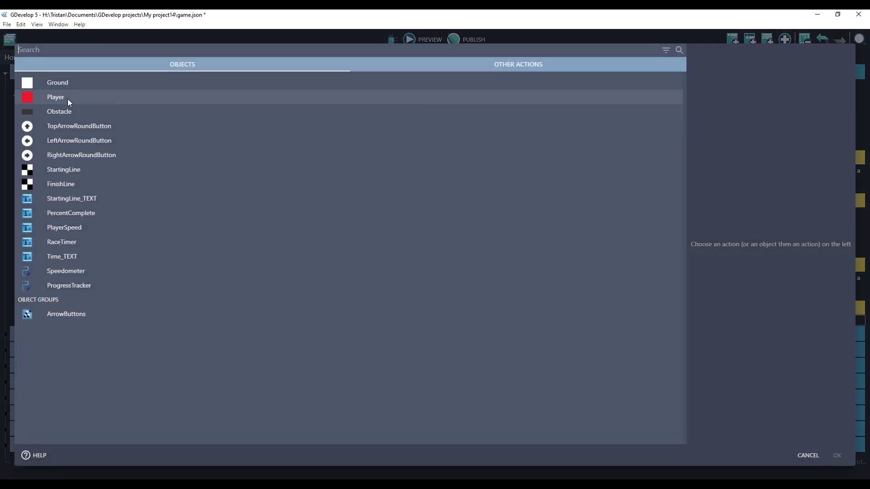
pyautogui.click(66, 112)
pyautogui.write('angle')
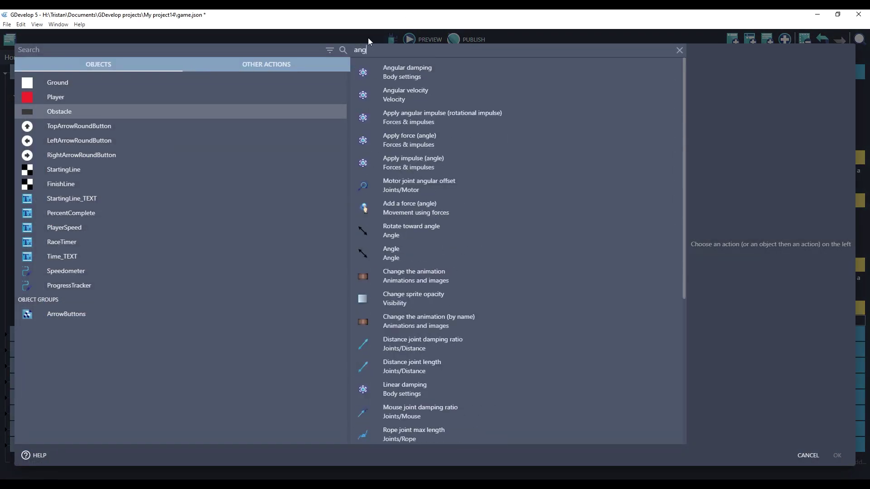
pyautogui.click(481, 161)
pyautogui.click(607, 80)
pyautogui.click(606, 91)
pyautogui.click(605, 100)
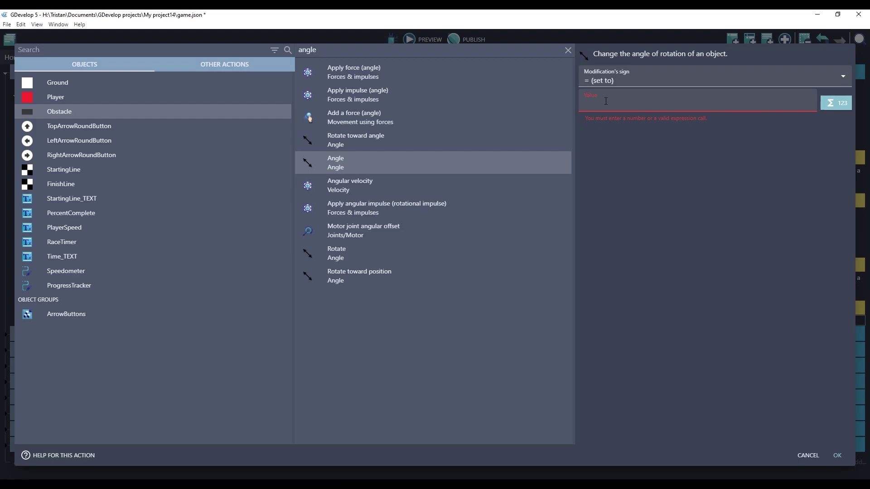
pyautogui.write('RAn')
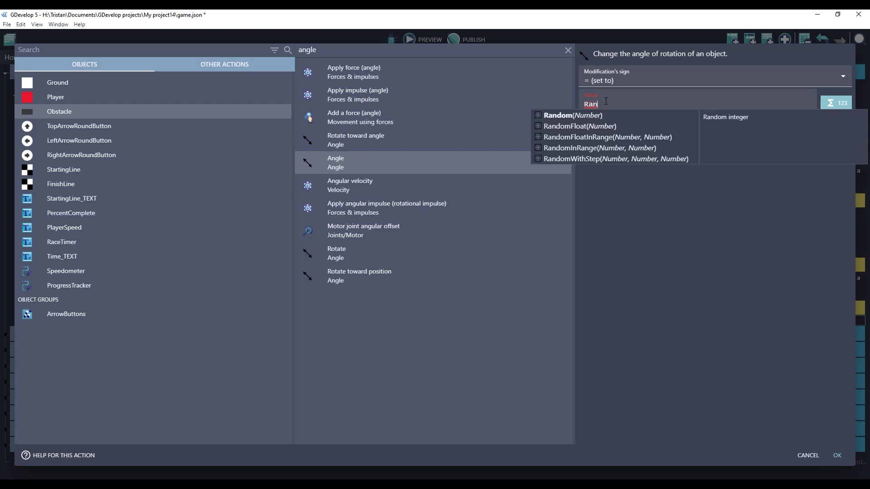
pyautogui.write('dom')
pyautogui.click(579, 148)
pyautogui.write('0,360')
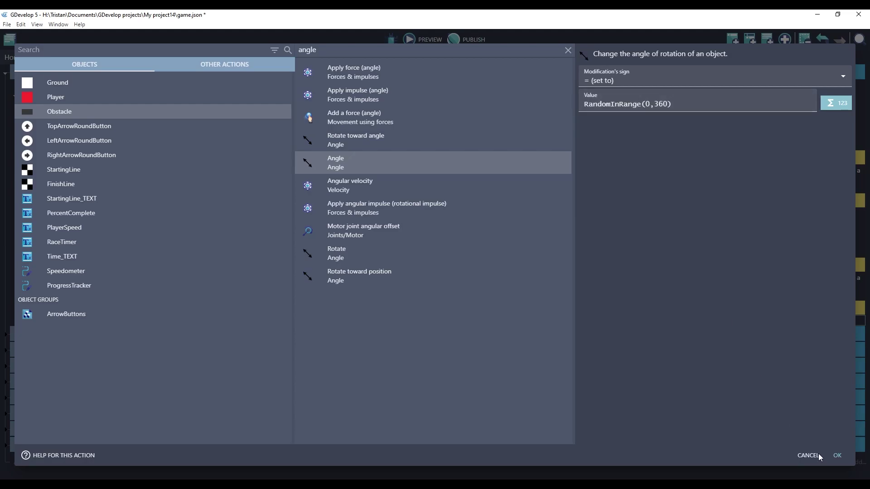
pyautogui.click(836, 455)
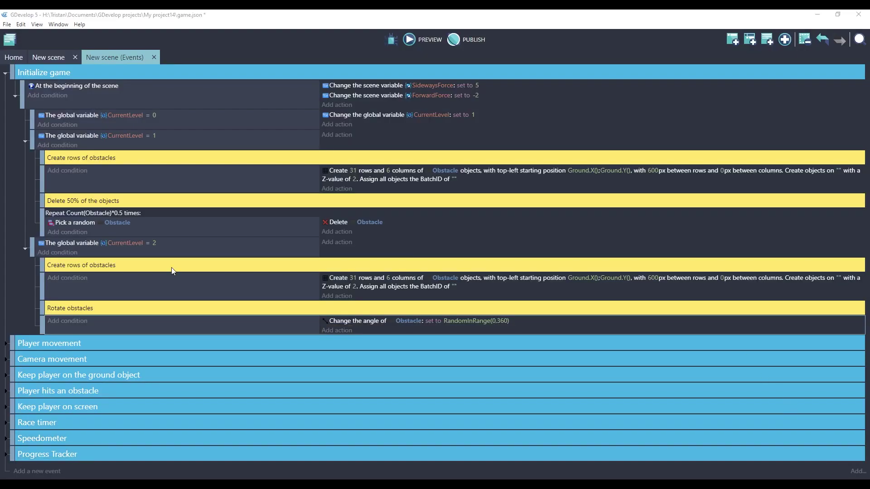
# Make the CurrentLevel = 0 event set CurrentLevel to 2 and preview the game, driving the red square forward toward the rotated obstacles.
pyautogui.click(473, 115)
pyautogui.click(247, 124)
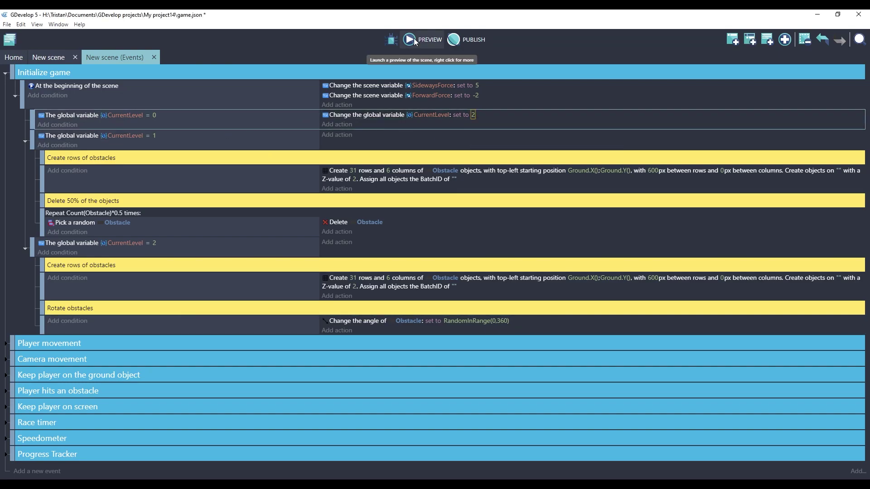
pyautogui.click(412, 39)
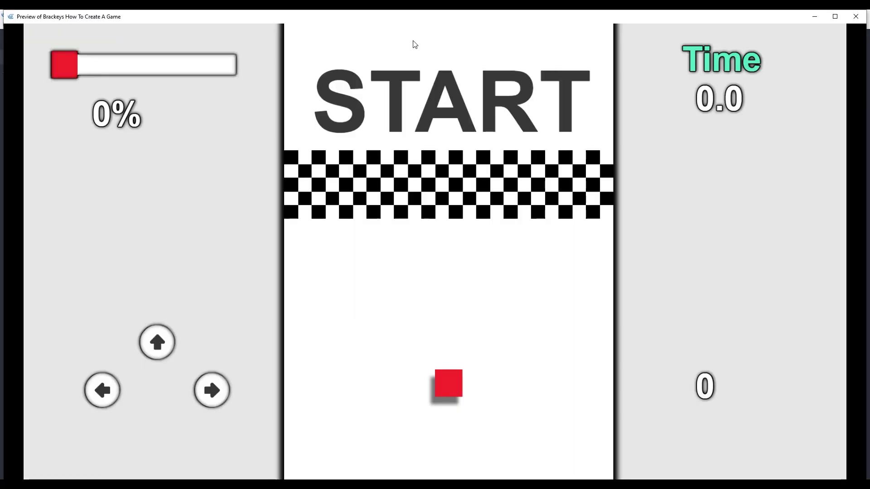
pyautogui.press('Up')
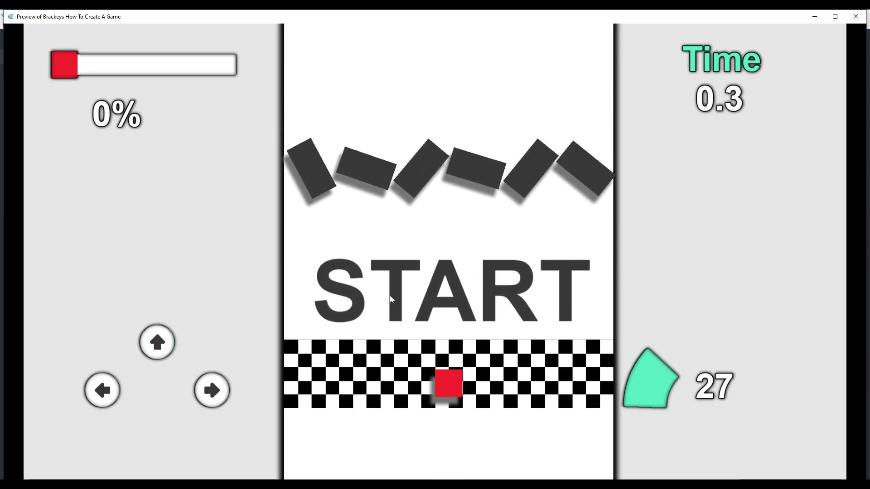
pyautogui.press('Up')
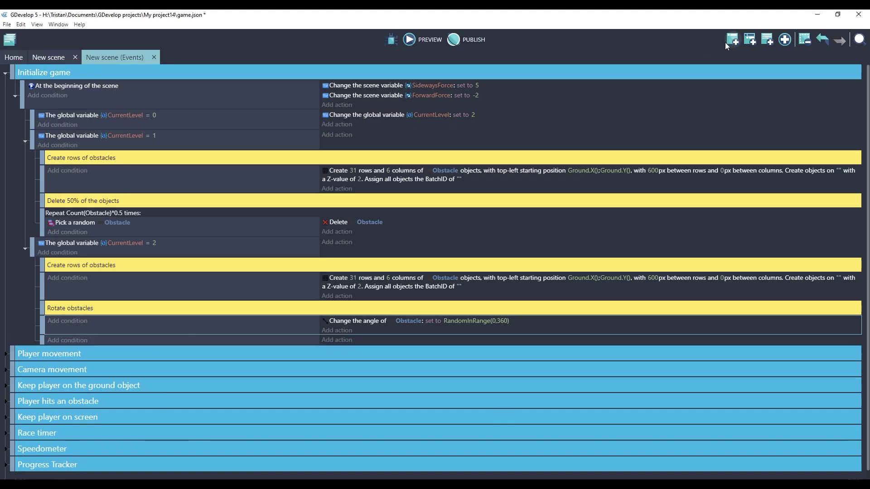
# Add a "Move to random position" comment above the empty level 2 event and extend the "Rotate obstacles" comment with "to random angle".
pyautogui.click(76, 338)
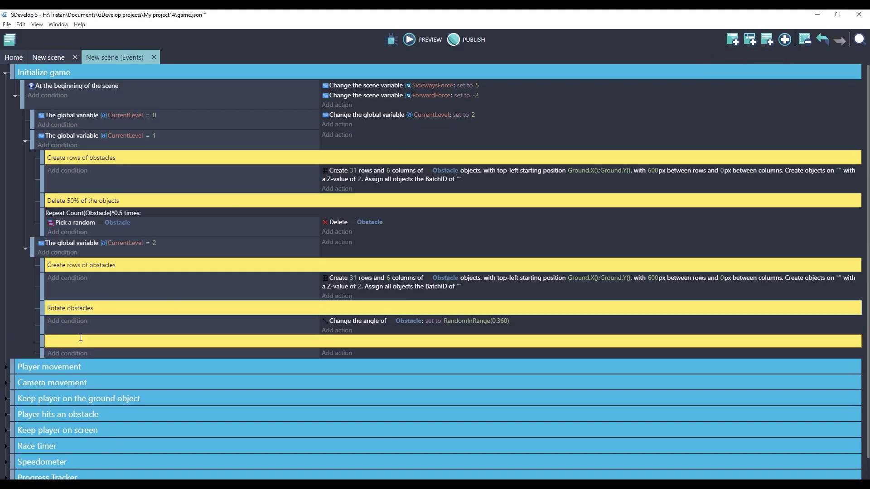
pyautogui.write('Move to random position')
pyautogui.click(113, 308)
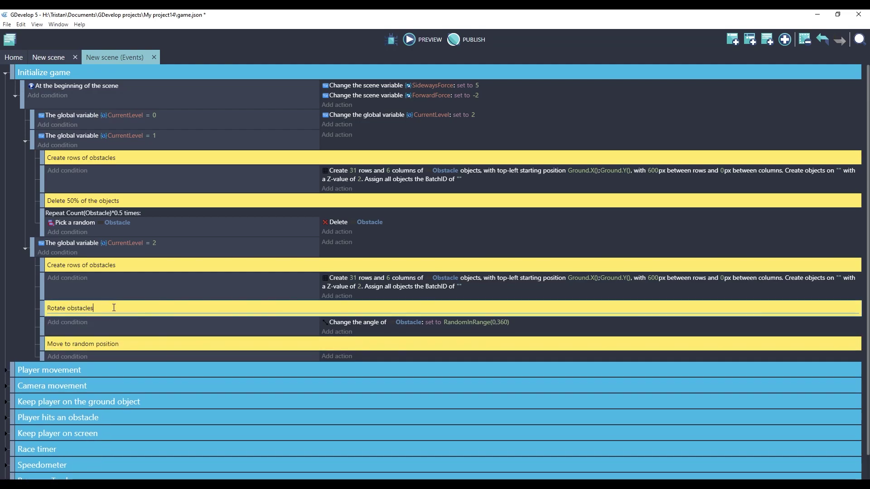
pyautogui.write('to random angle')
# Under "Move to random position", add an action that adds RandomInRange(0,500) to the Obstacle Y position, and preview the game driving forward.
pyautogui.click(335, 356)
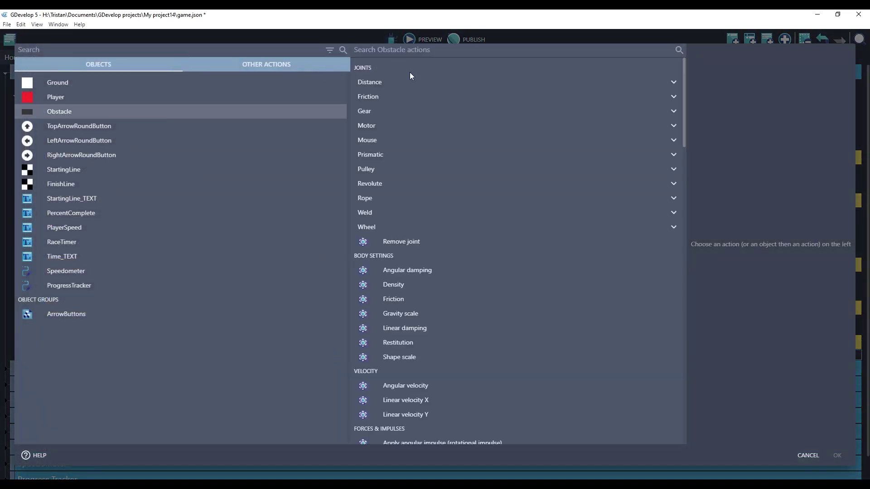
pyautogui.write('pos')
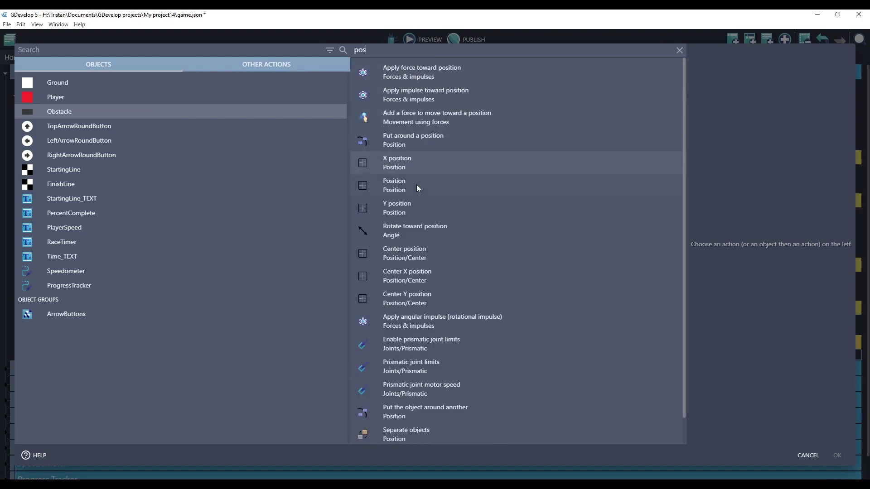
pyautogui.click(411, 206)
pyautogui.click(634, 81)
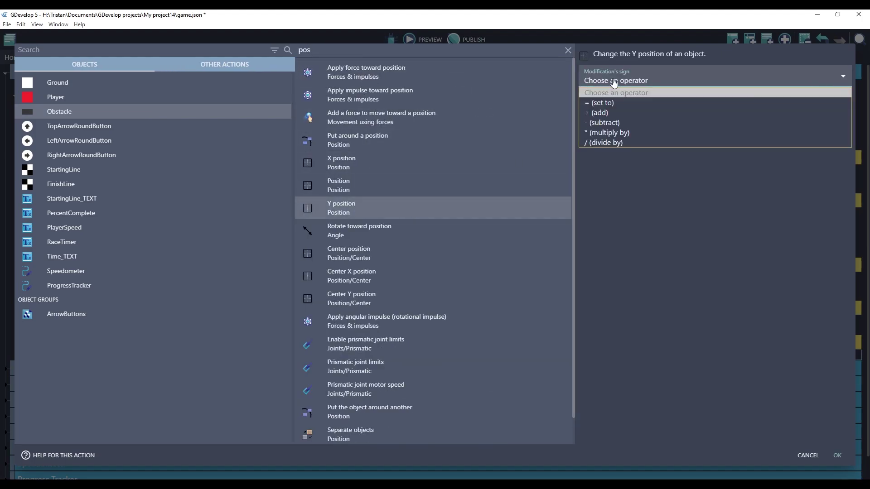
pyautogui.click(602, 113)
pyautogui.write('RandomInRange()')
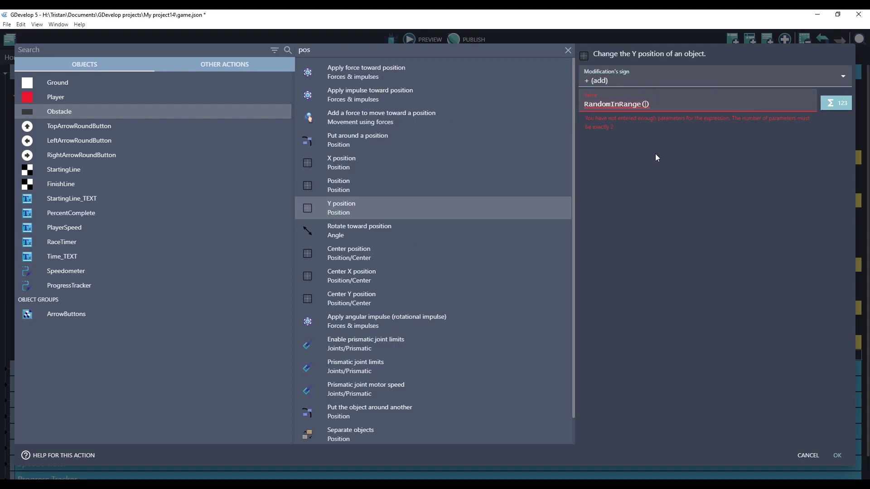
pyautogui.write('0,500')
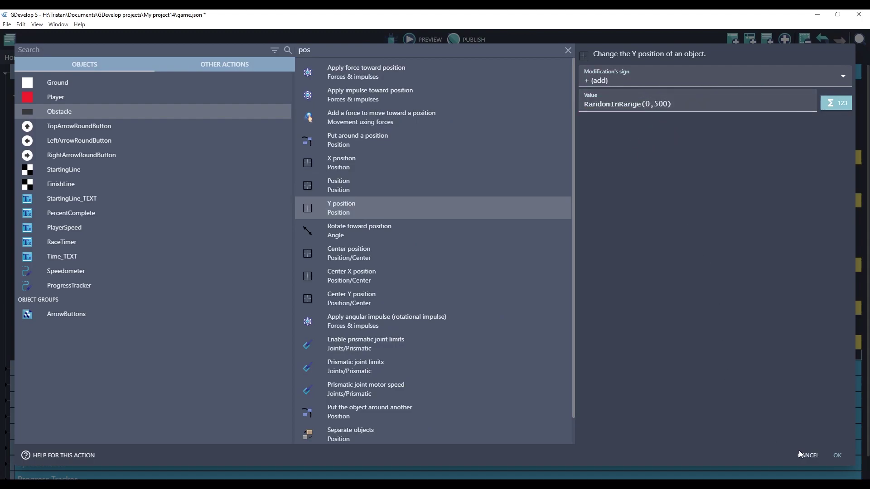
pyautogui.click(835, 456)
pyautogui.click(415, 40)
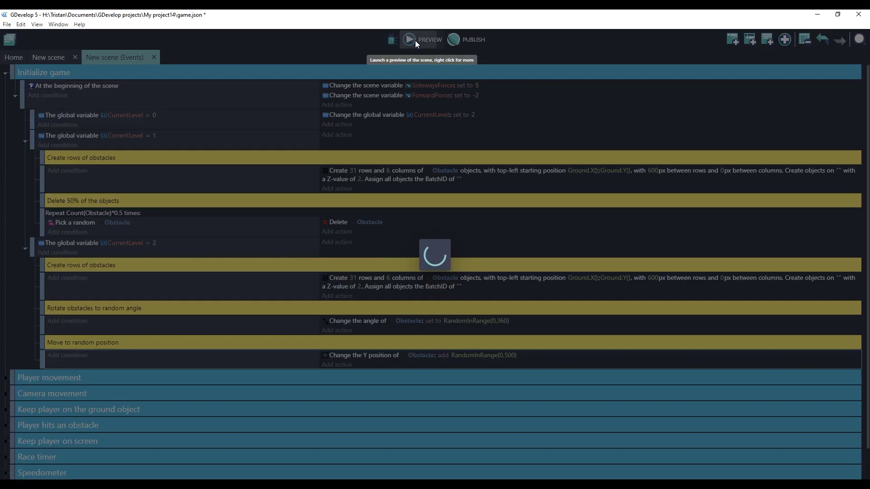
pyautogui.press('Up')
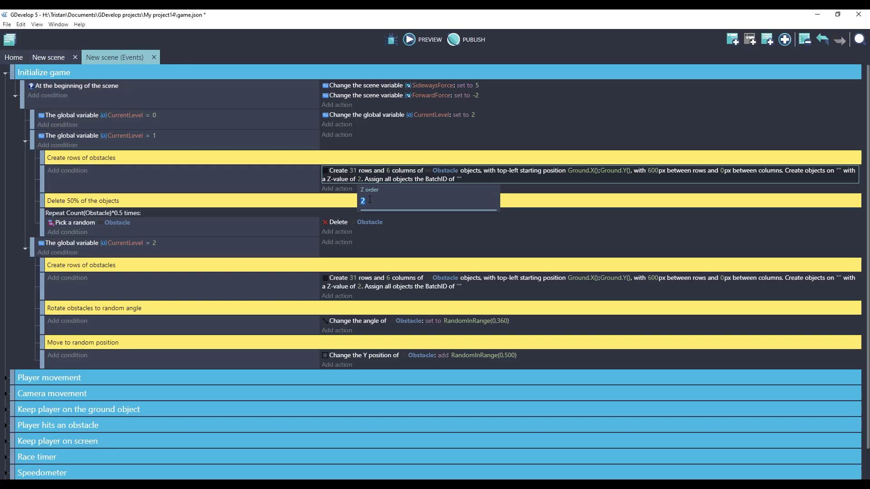
# Set the Z-value of the obstacle-creating actions in levels 1 and 2 to 50 and check the result in a preview.
pyautogui.write('50')
pyautogui.press('Return')
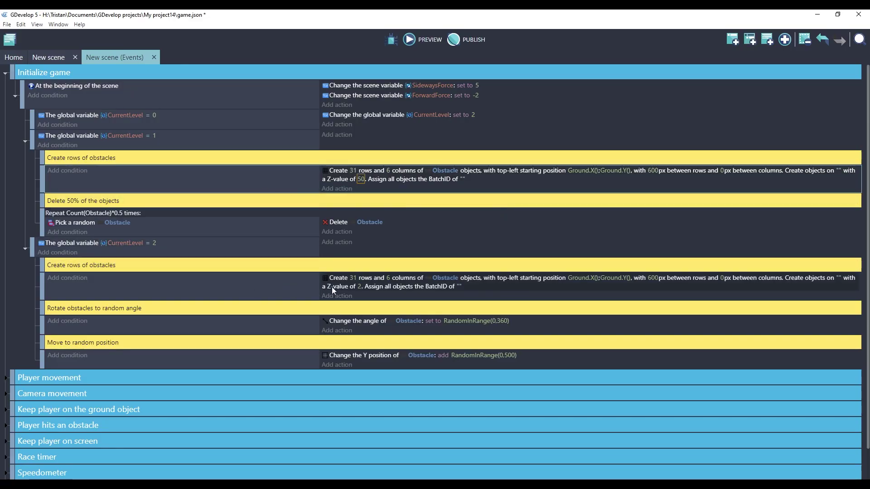
pyautogui.click(361, 287)
pyautogui.write('50')
pyautogui.press('Return')
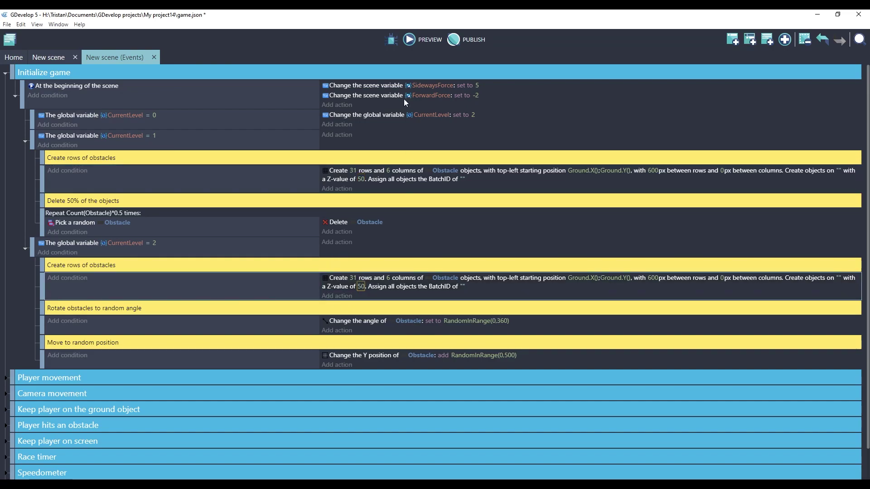
pyautogui.click(411, 39)
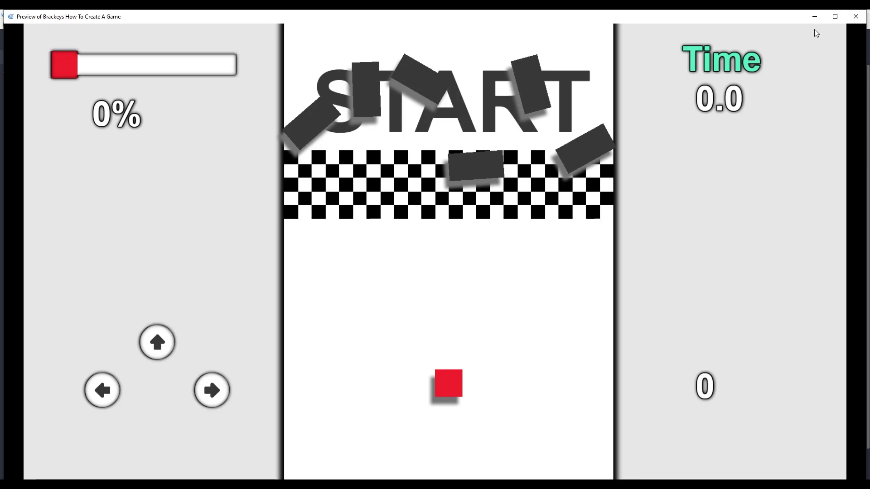
pyautogui.click(856, 17)
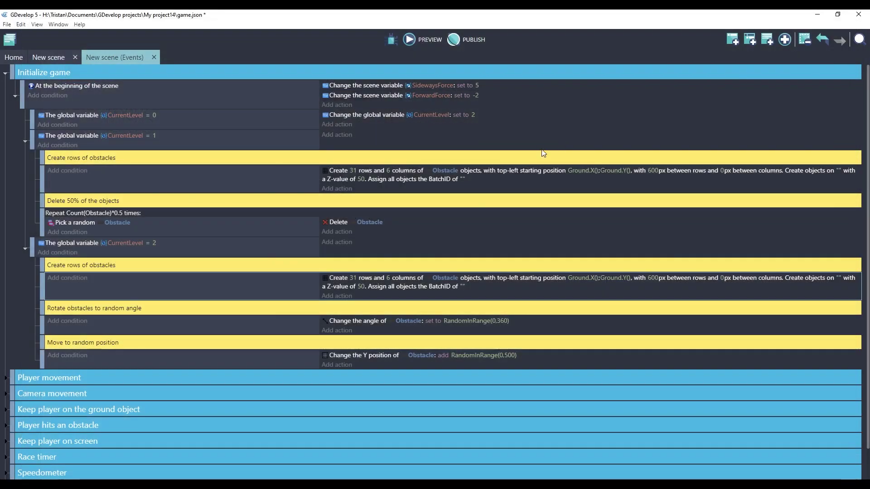
# Set the number of obstacle rows created in level 2 to 30.
pyautogui.click(352, 278)
pyautogui.write('30')
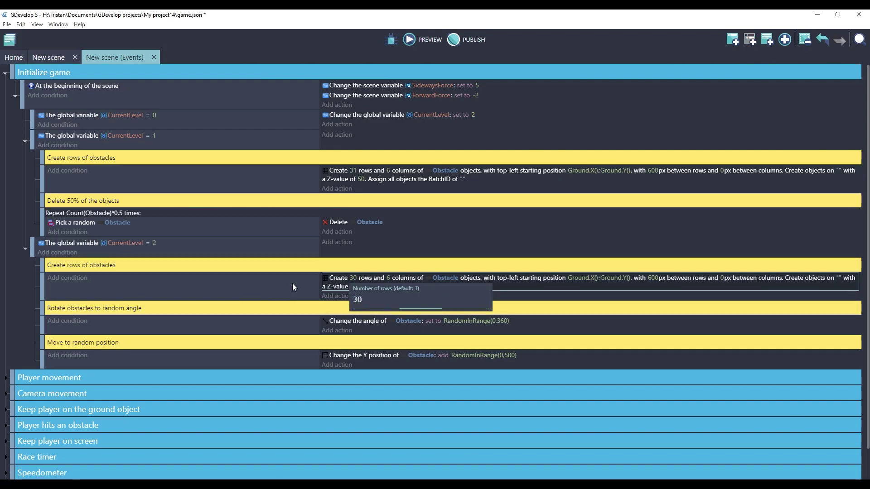
pyautogui.click(292, 283)
# Preview the game and steer the red square past the start line and between the randomly placed obstacles.
pyautogui.click(414, 39)
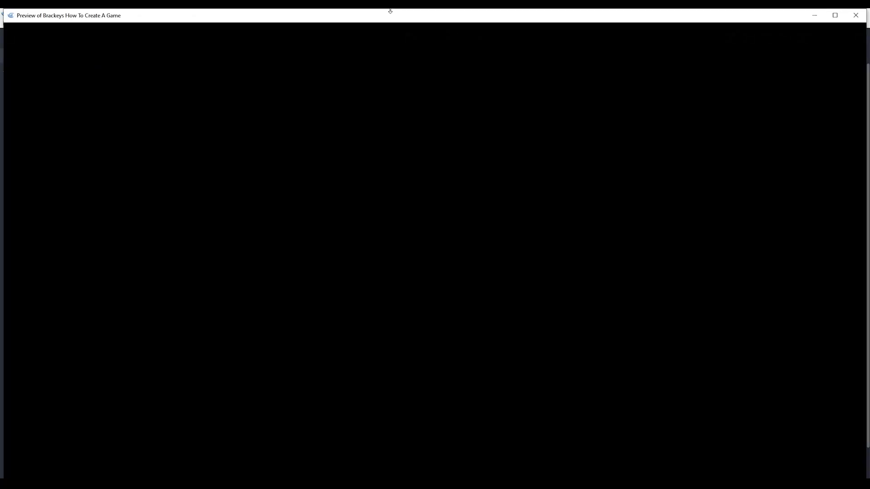
pyautogui.press('Up')
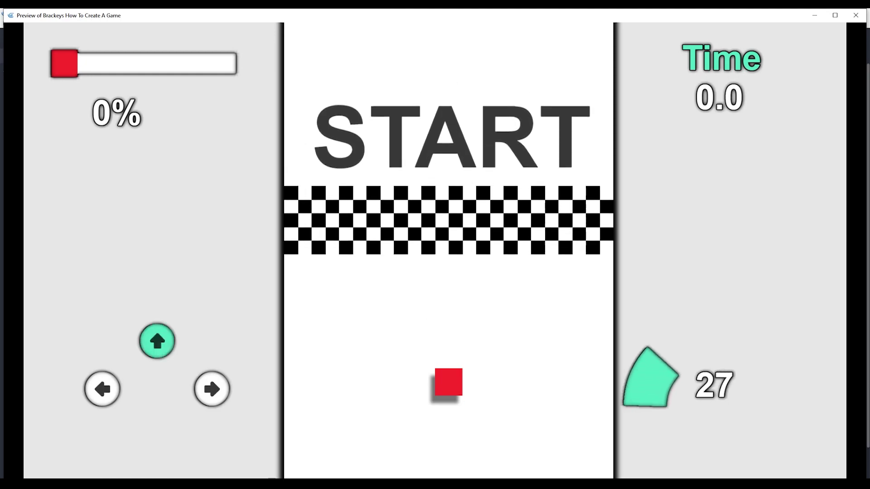
pyautogui.press('Left')
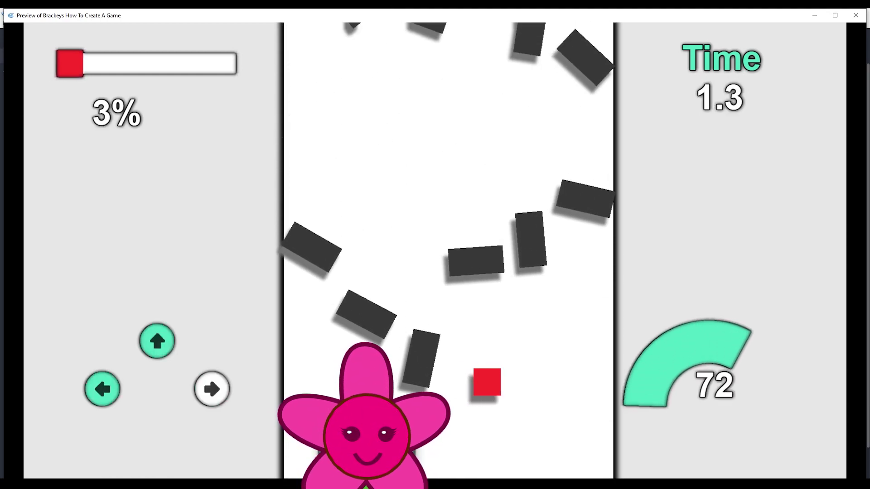
pyautogui.press('Right')
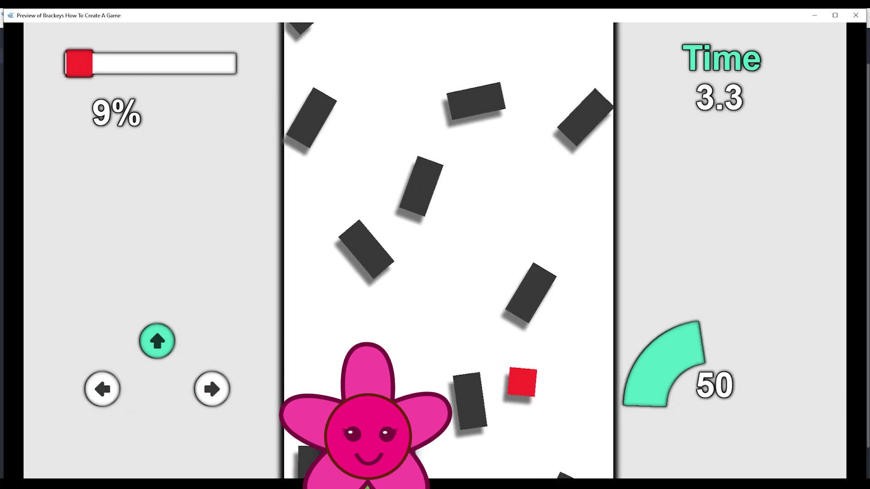
pyautogui.press('Left')
pyautogui.press('Right')
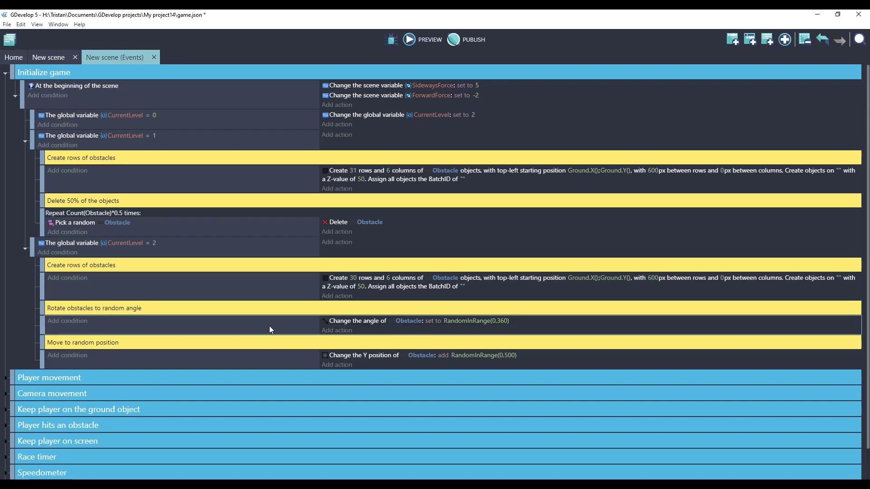
# Change the level 2 Obstacle angle expression to RandomWithStep(0,360,45).
pyautogui.click(474, 322)
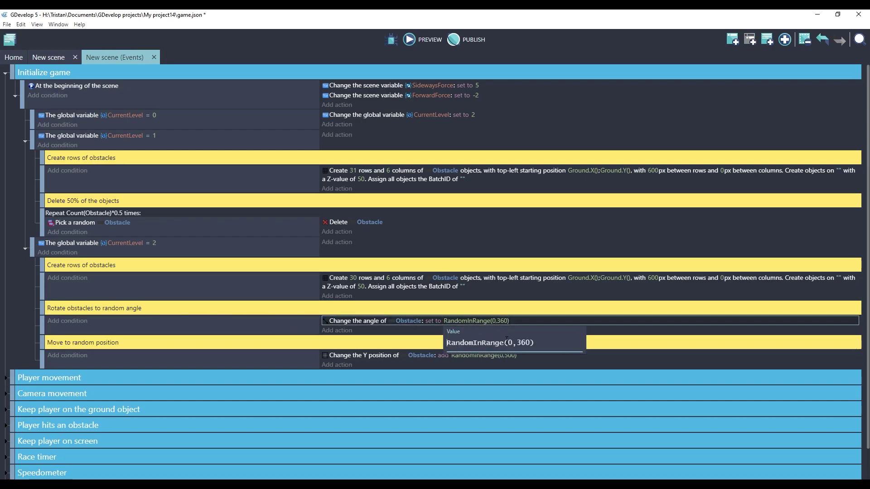
pyautogui.hotkey('ctrl', 'a')
pyautogui.write('RandomIn')
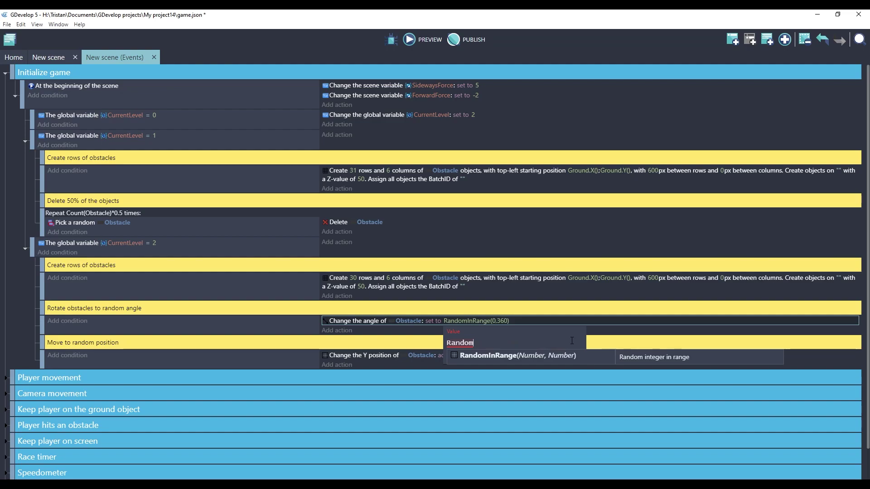
pyautogui.press('BackSpace')
pyautogui.press('BackSpace')
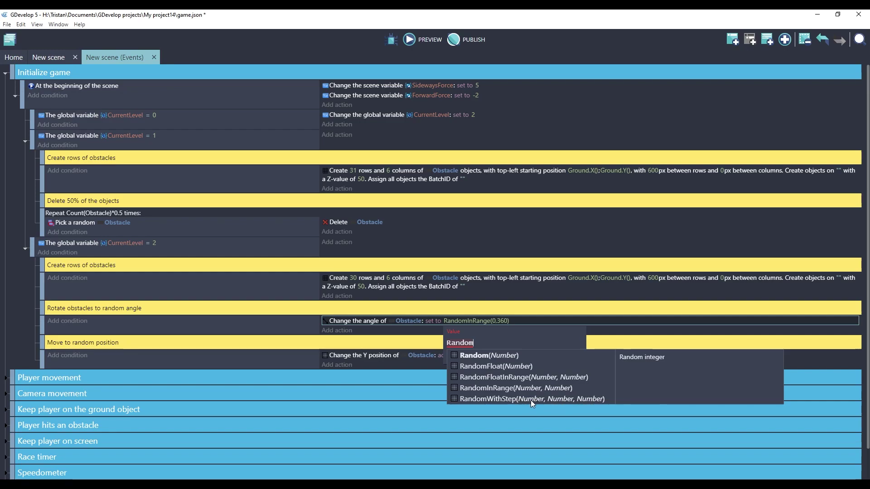
pyautogui.click(587, 399)
pyautogui.write('0,')
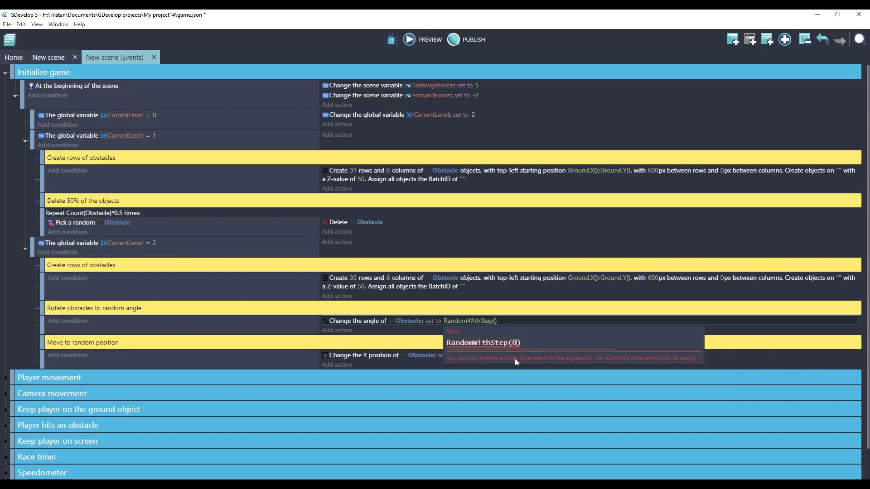
pyautogui.write('360,45')
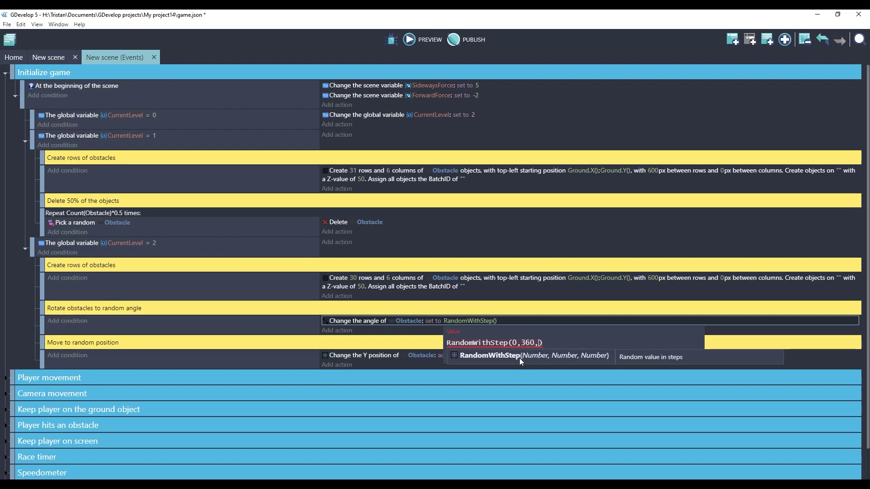
pyautogui.press('Return')
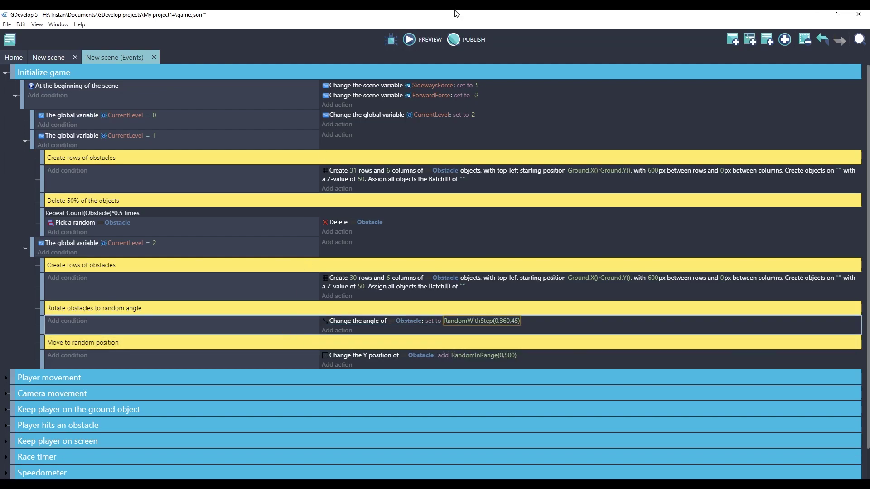
# Preview level 2 with the stepped obstacle angles, driving the red square forward and weaving between the obstacles.
pyautogui.click(410, 40)
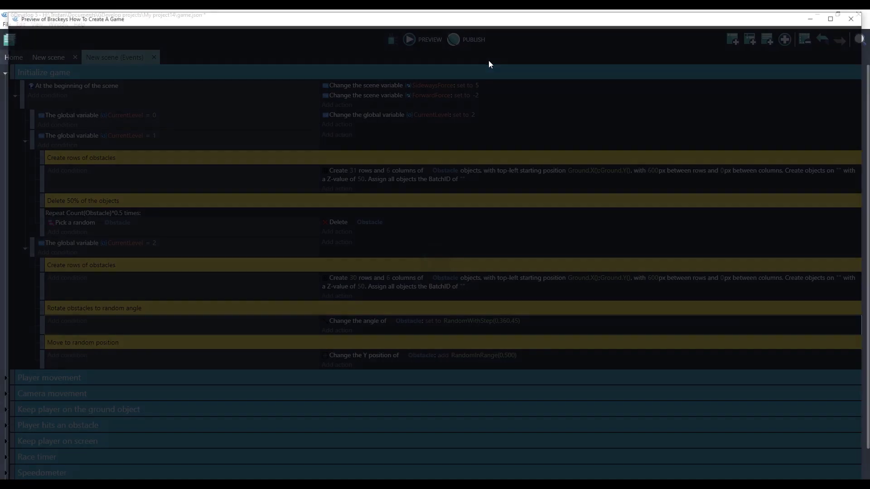
pyautogui.press('Up')
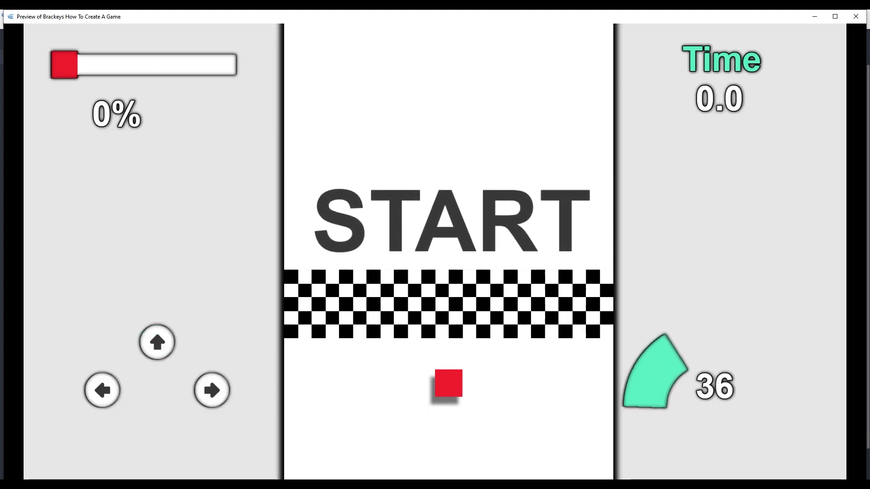
pyautogui.press('Up')
pyautogui.press('Left')
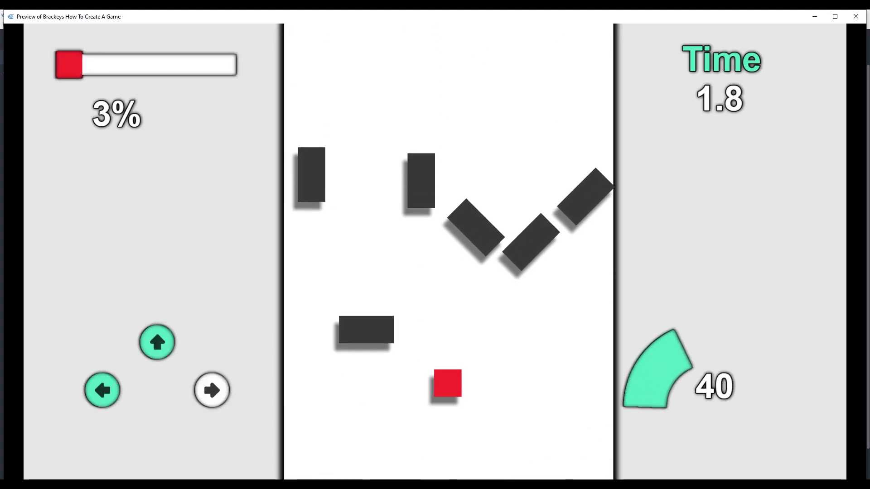
pyautogui.press('Right')
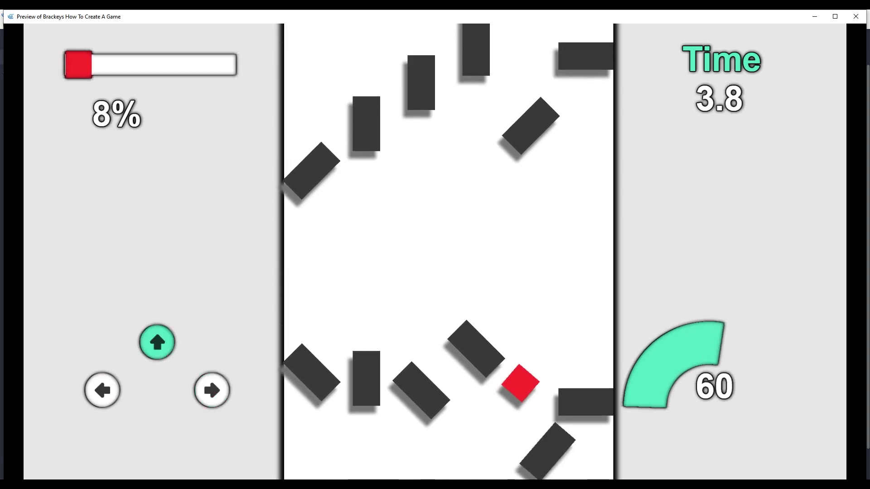
pyautogui.press('Right')
pyautogui.press('Left')
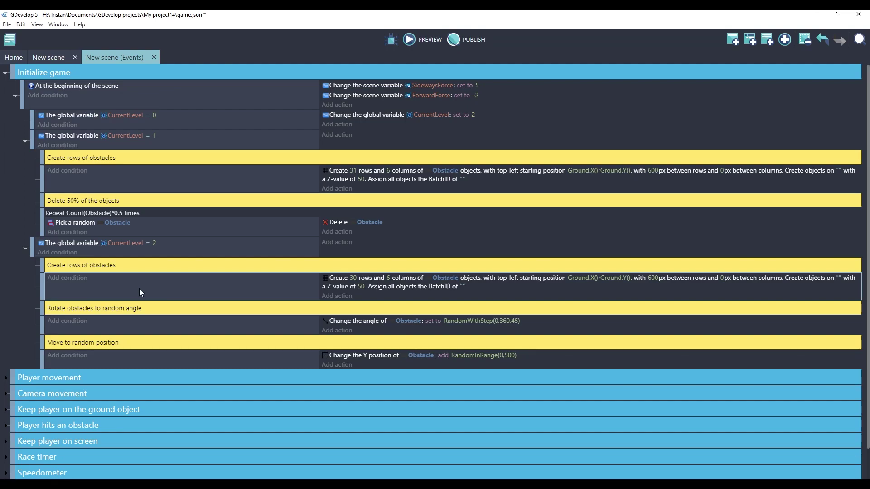
# Add an event group named "Change levels" above the Player movement group, with an empty event inside it.
pyautogui.click(784, 39)
pyautogui.click(793, 95)
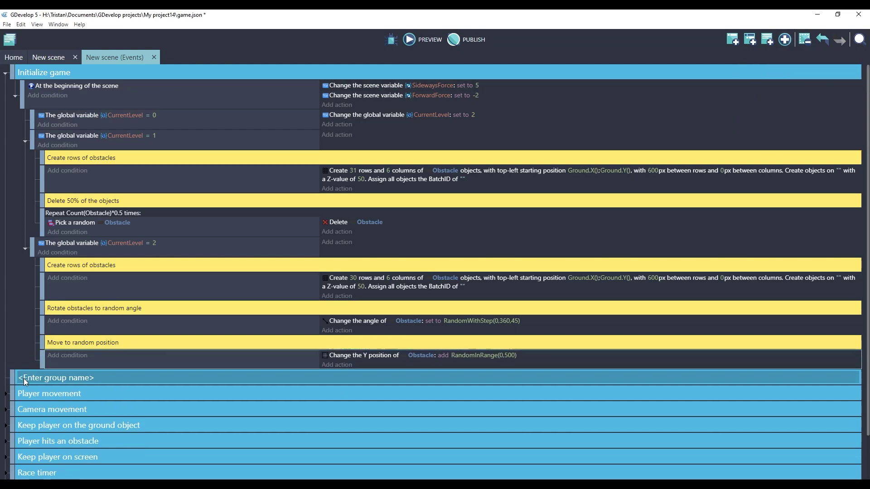
pyautogui.click(25, 380)
pyautogui.write('Change level')
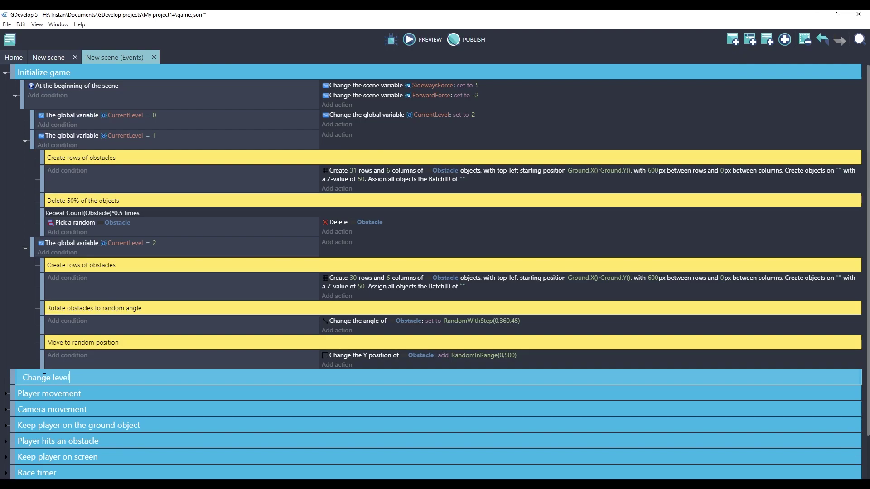
pyautogui.write('s')
pyautogui.press('Return')
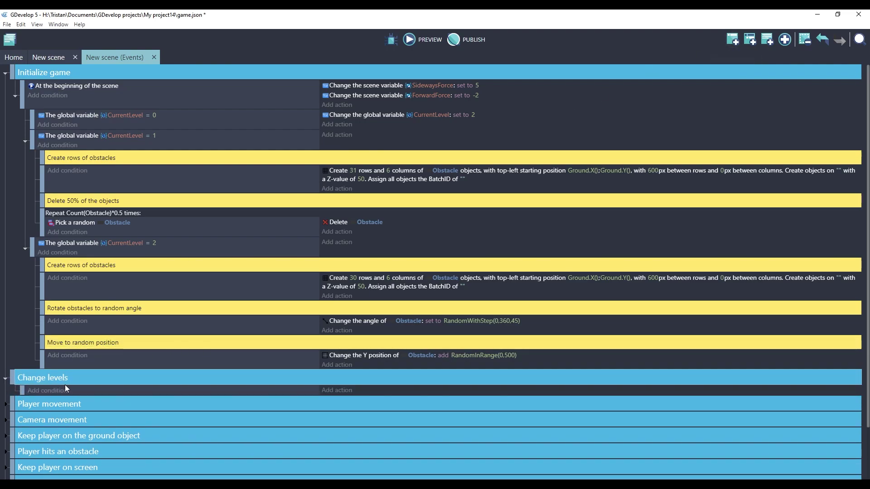
# Add a condition to the Change levels event that the Player's center Y position is less than FinishLine.Y().
pyautogui.click(64, 387)
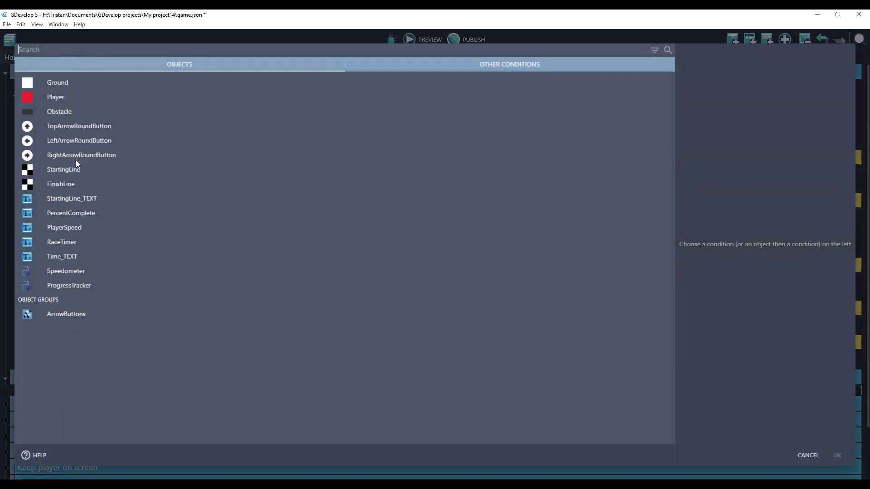
pyautogui.click(79, 97)
pyautogui.write('Y')
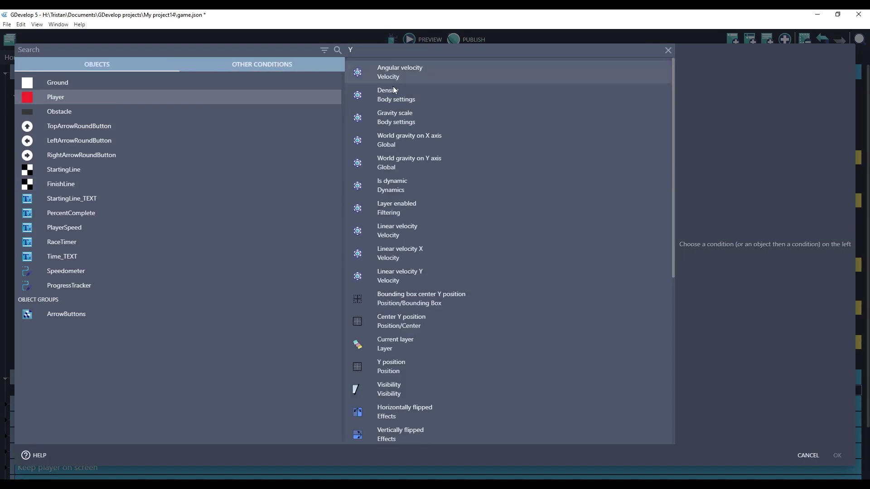
pyautogui.click(401, 320)
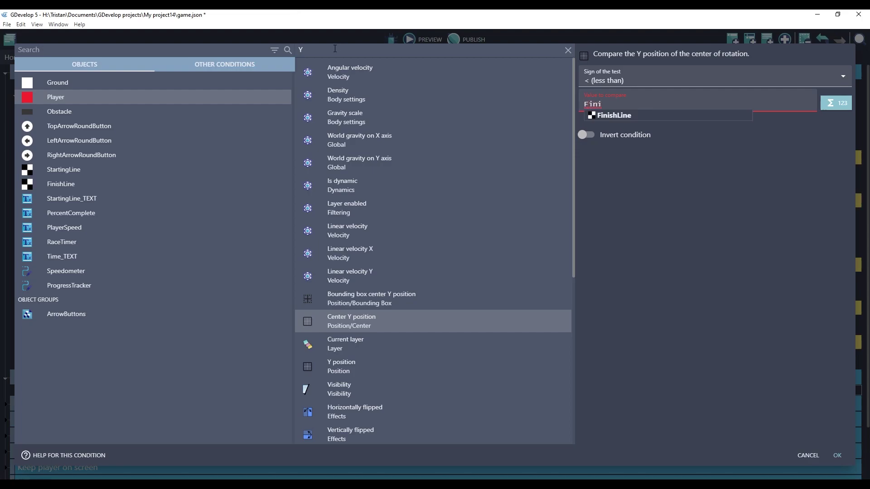
pyautogui.click(612, 115)
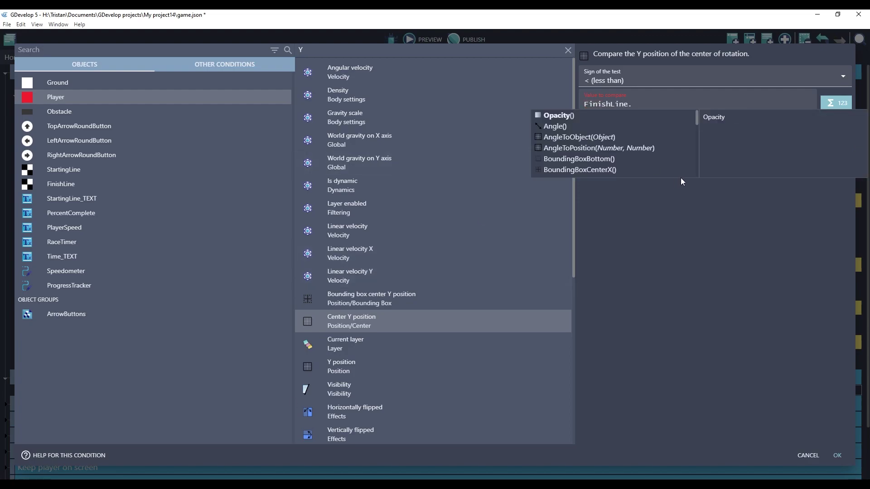
pyautogui.write('Y')
pyautogui.press('Return')
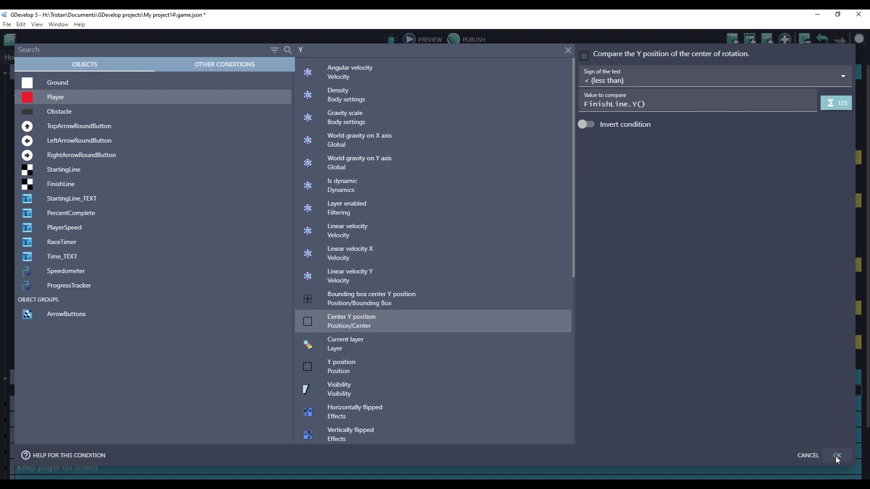
pyautogui.click(837, 457)
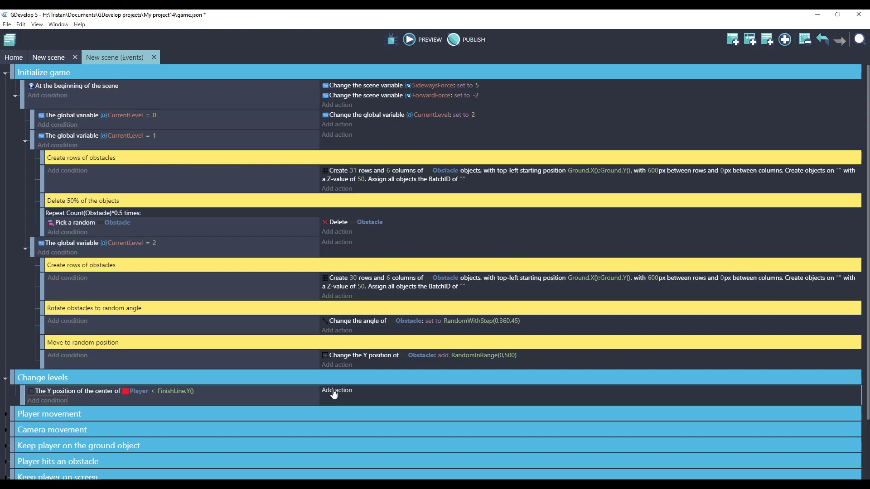
# Copy the CurrentLevel global variable action into the Change levels event and modify the copy to add 1.
pyautogui.rightClick(375, 113)
pyautogui.click(386, 120)
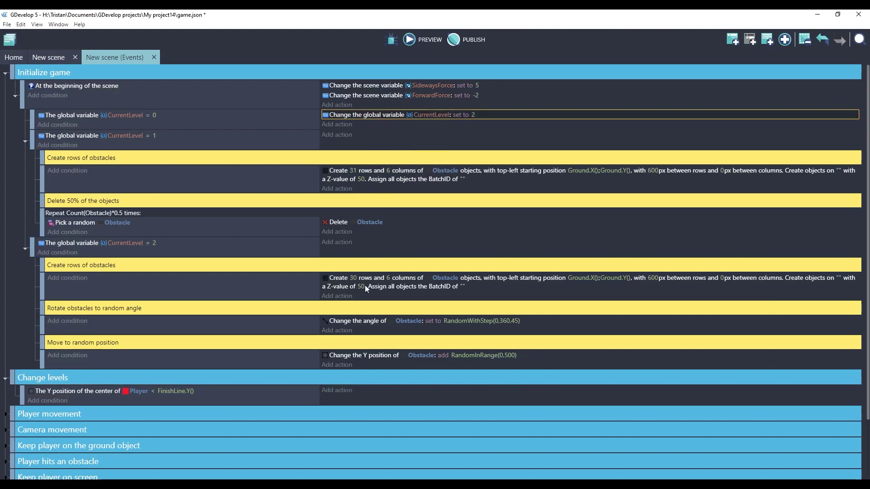
pyautogui.click(374, 390)
pyautogui.hotkey('ctrl', 'v')
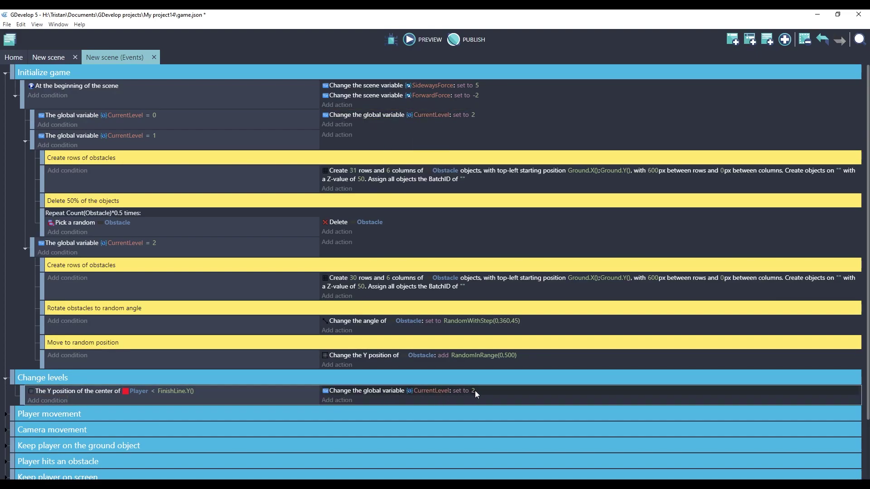
pyautogui.click(458, 390)
pyautogui.click(521, 409)
pyautogui.click(480, 426)
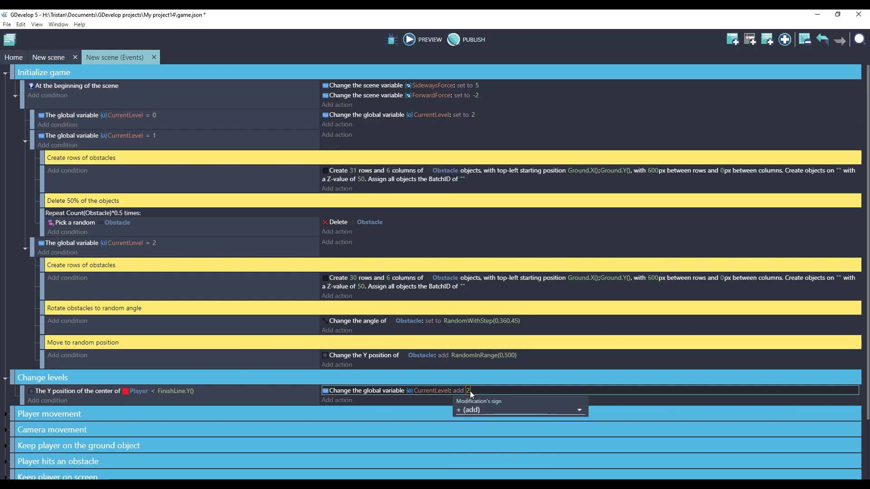
pyautogui.click(469, 391)
pyautogui.press('BackSpace')
pyautogui.write('1')
pyautogui.click(293, 397)
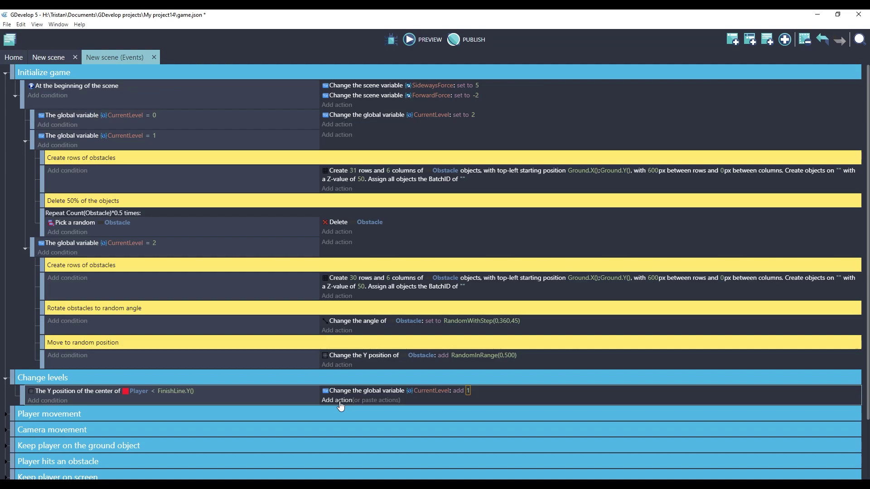
# Add a Change the scene action to the Change levels event, with CurrentSceneName() as the new scene.
pyautogui.click(339, 402)
pyautogui.write('scene')
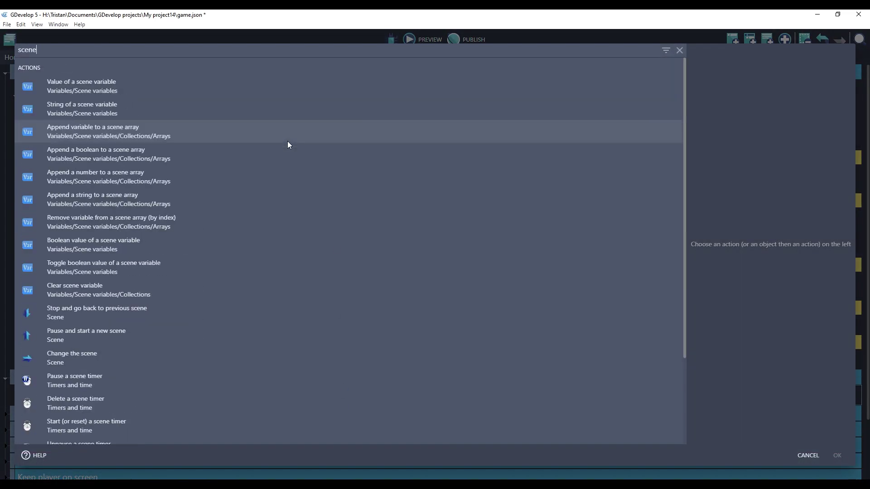
pyautogui.click(148, 357)
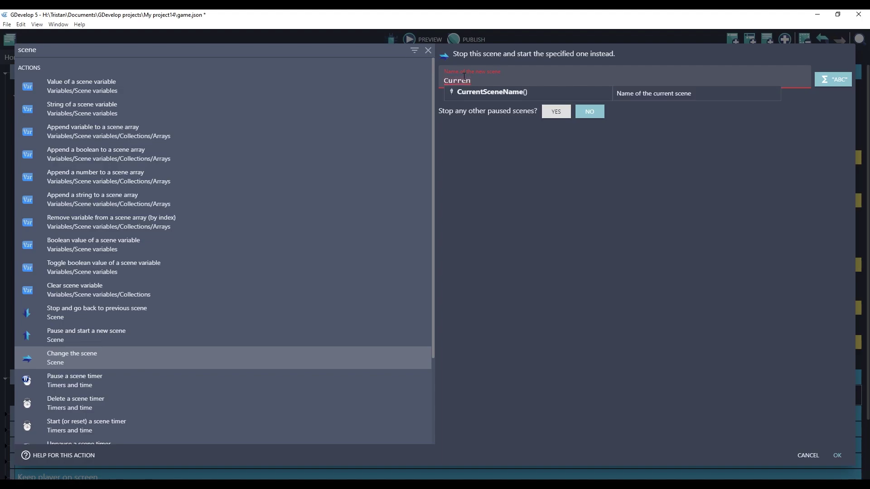
pyautogui.click(466, 91)
pyautogui.click(836, 457)
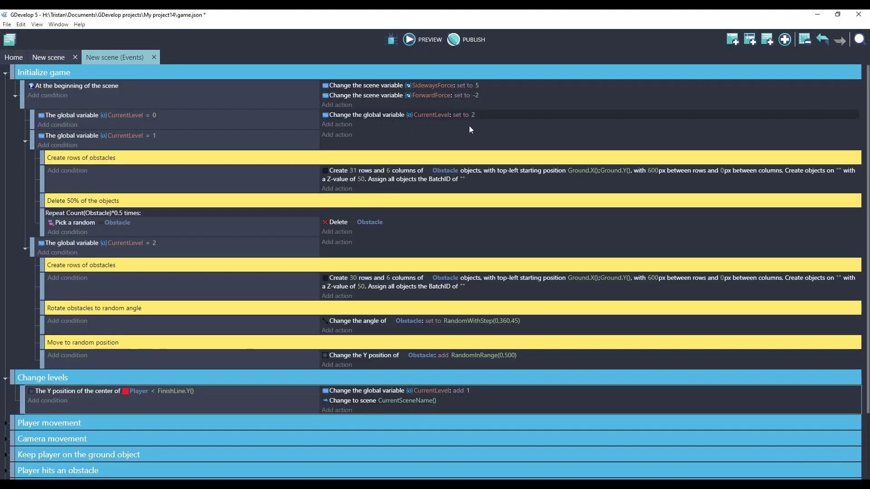
# Set the starting CurrentLevel to 1 and add the comment "Select starting level" above the CurrentLevel = 0 event.
pyautogui.click(116, 195)
pyautogui.hotkey('ctrl', 'z')
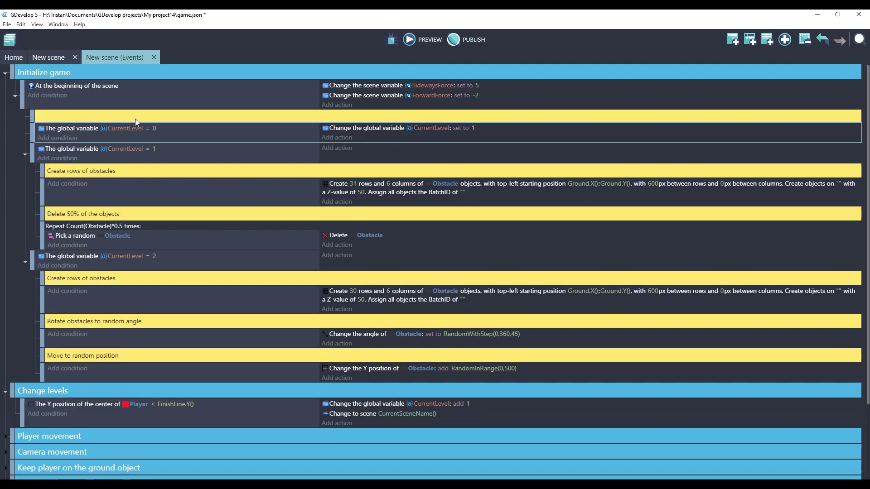
pyautogui.click(130, 118)
pyautogui.write('en')
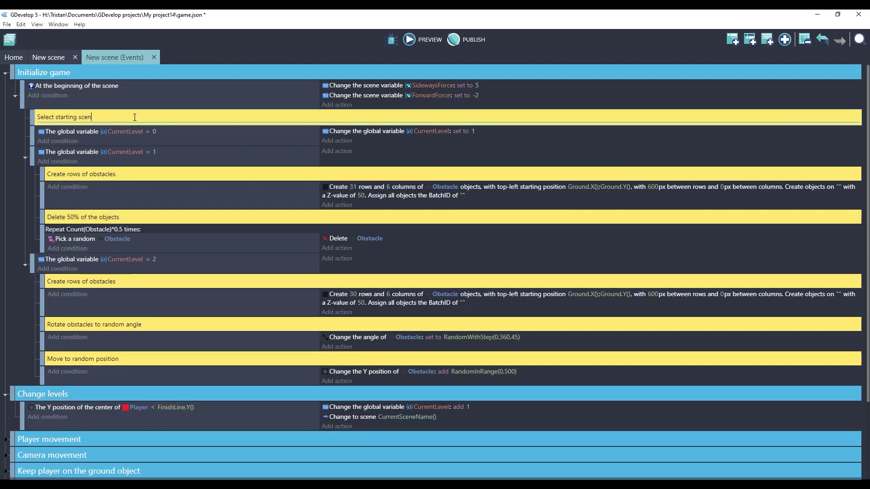
pyautogui.write('level')
pyautogui.click(115, 136)
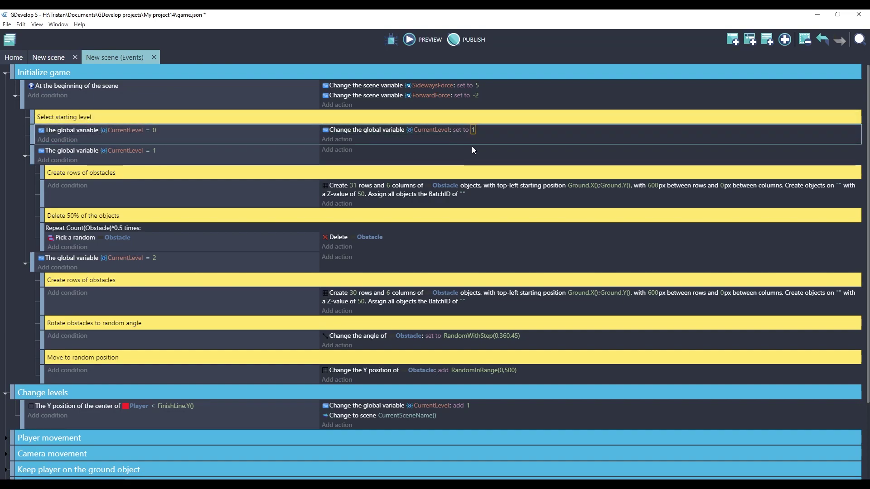
# Preview the game from level 1, steering the red square through the obstacle rows all the way to the finish line.
pyautogui.click(414, 41)
pyautogui.press('Up')
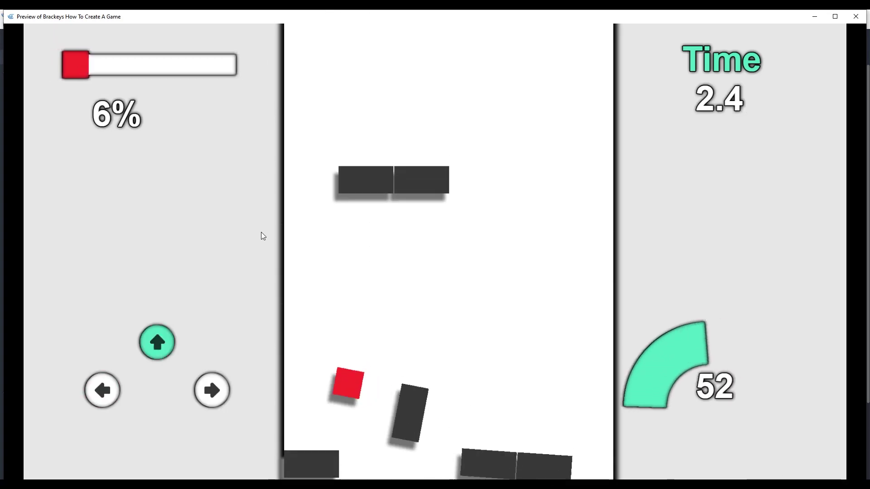
pyautogui.press('Right')
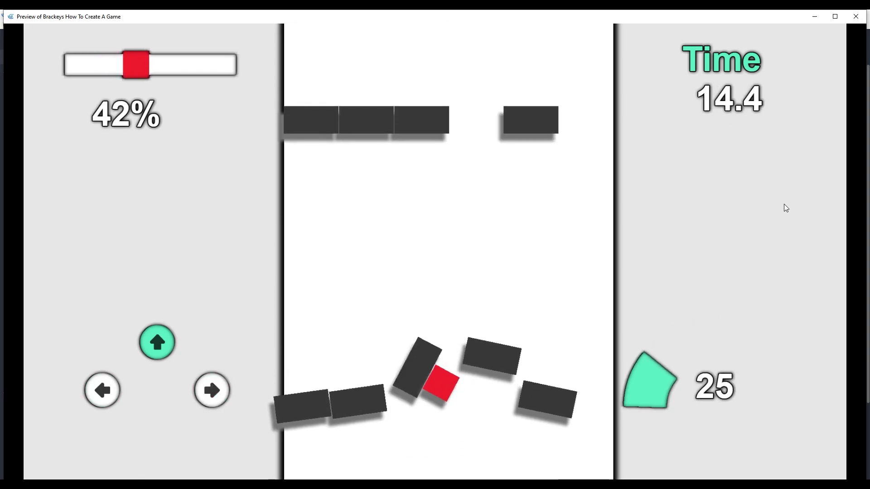
pyautogui.press('Right')
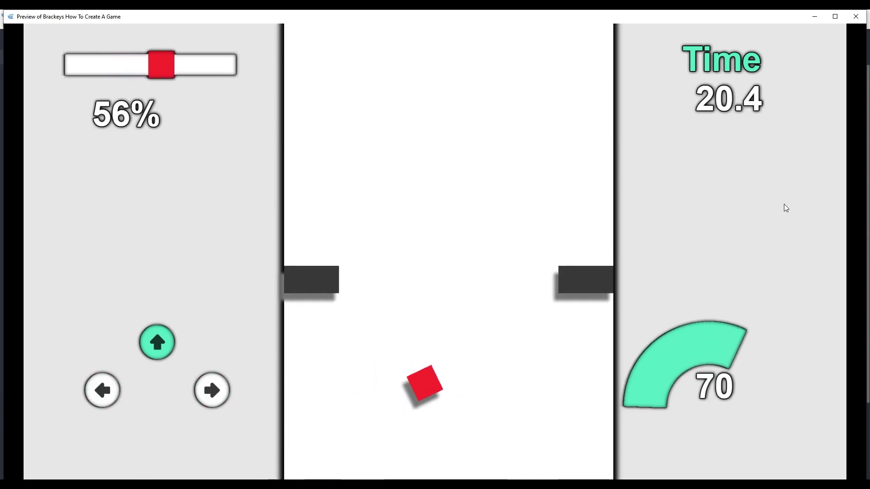
pyautogui.press('Left')
pyautogui.press('Up')
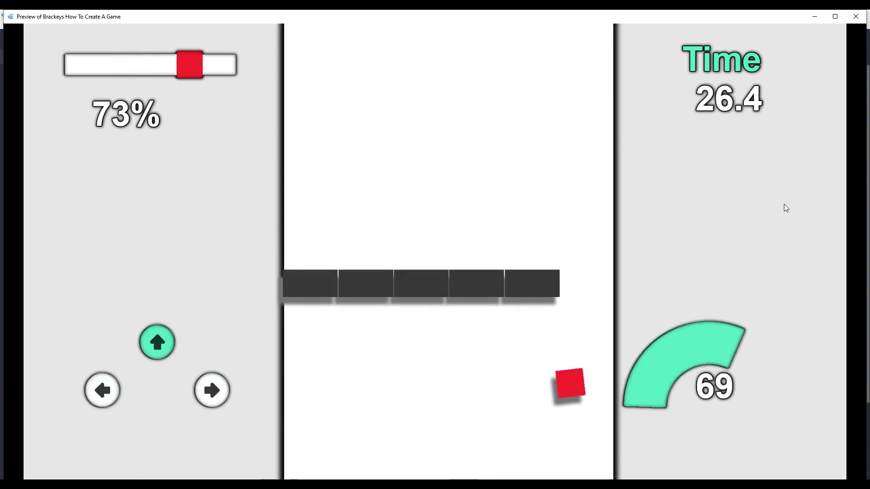
pyautogui.press('Left')
pyautogui.press('Up')
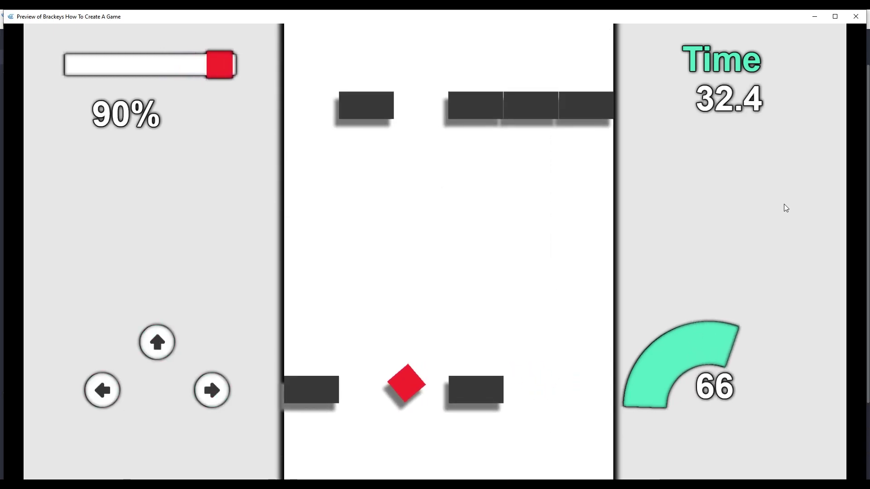
pyautogui.press('Right')
pyautogui.press('Left')
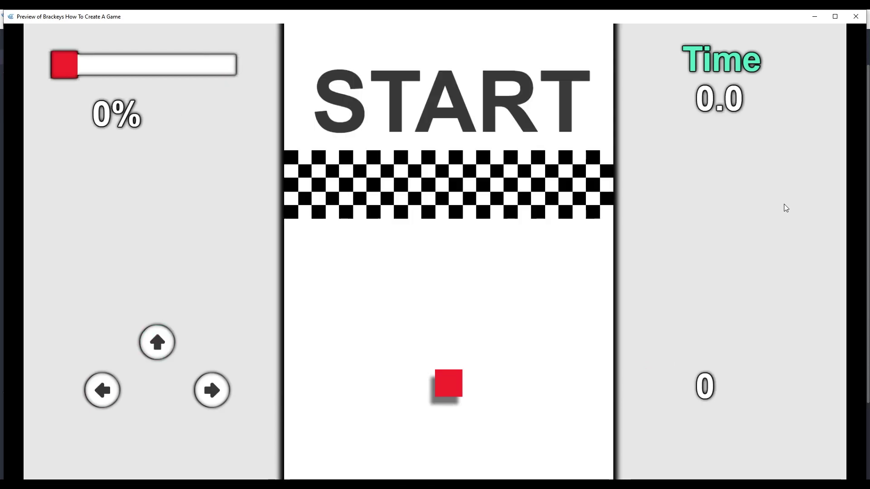
# Play on into level 2, driving past the start line and weaving between the rotated obstacles.
pyautogui.press('Up')
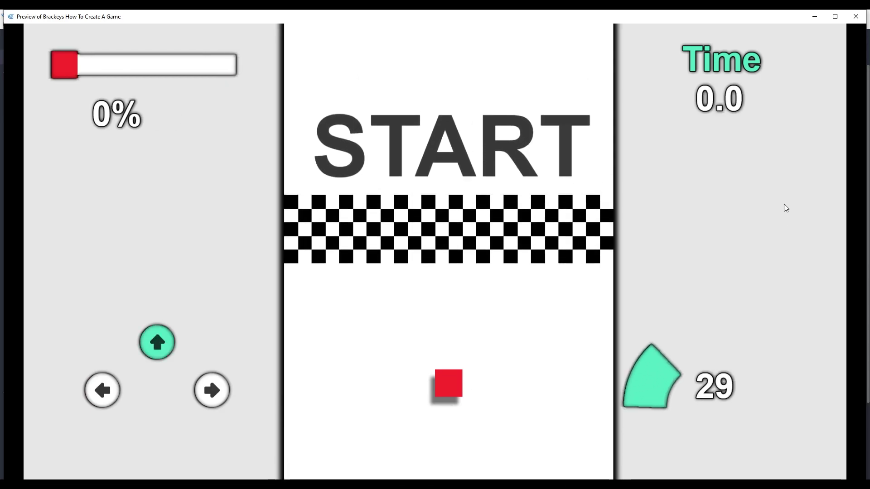
pyautogui.press('Right')
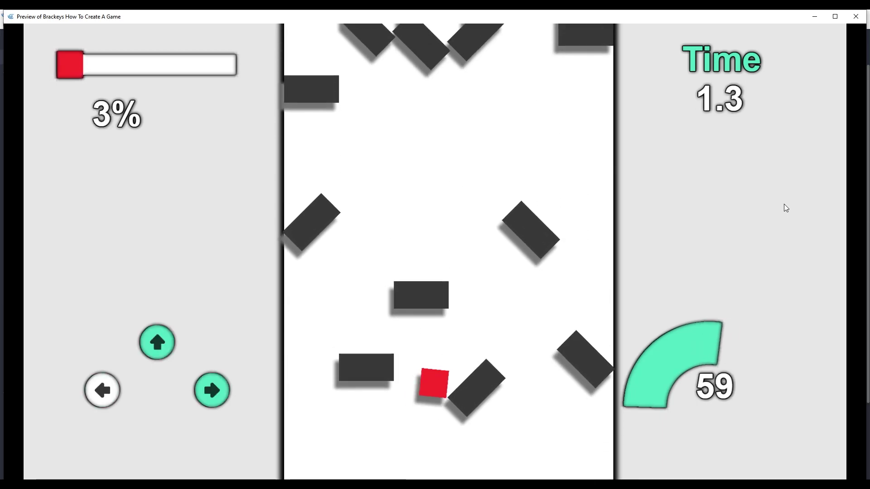
pyautogui.press('Left')
pyautogui.press('Right')
pyautogui.press('Left')
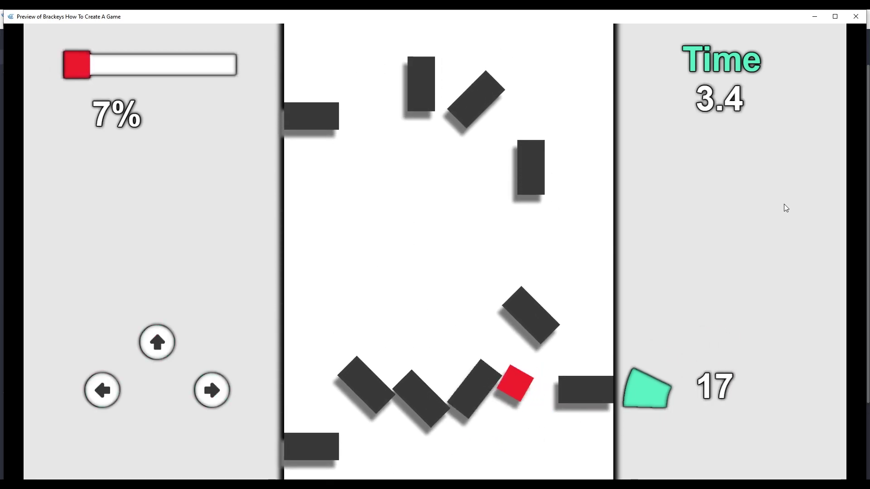
pyautogui.press('Left')
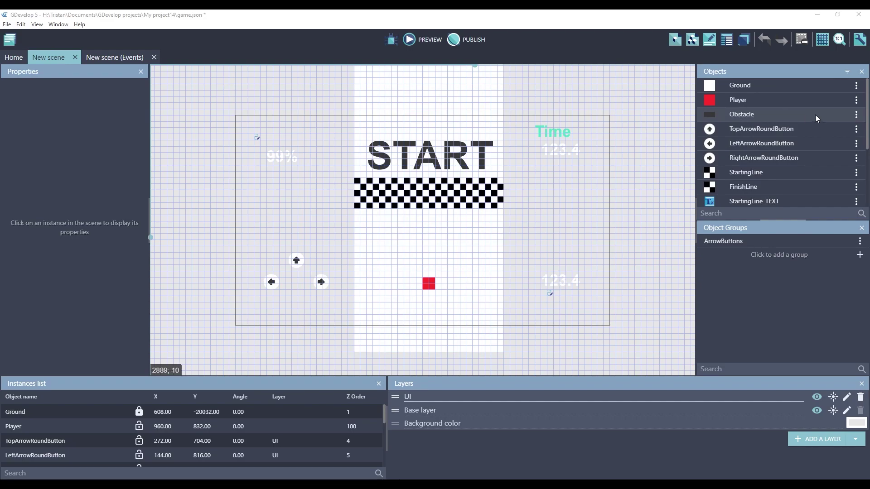
# Duplicate the Obstacle object and name the copy MovingObstacle.
pyautogui.click(856, 114)
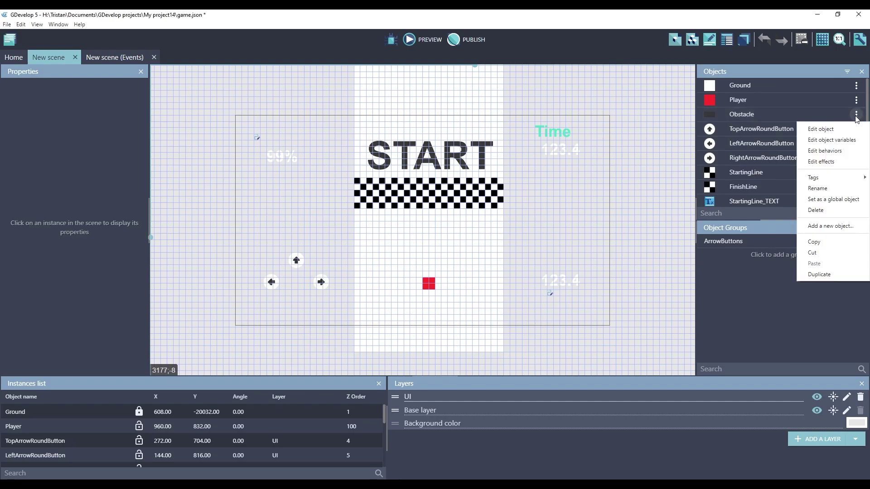
pyautogui.click(819, 274)
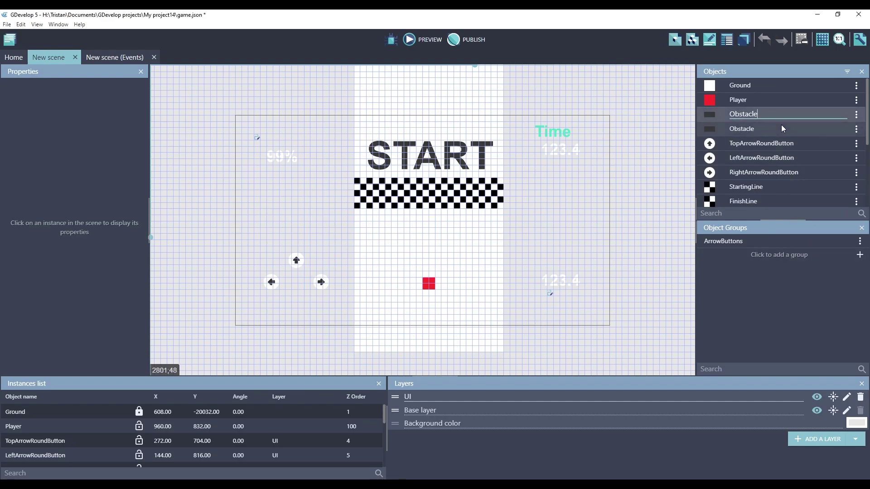
pyautogui.write('MovingObstacle')
pyautogui.press('Return')
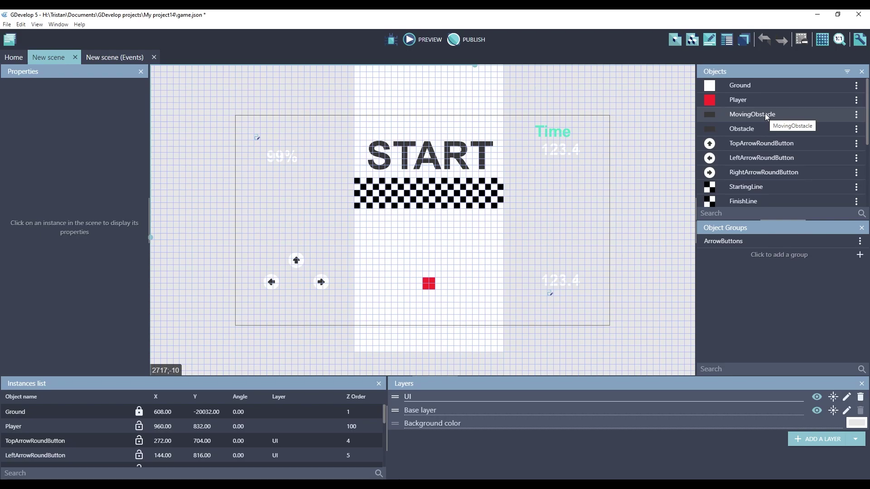
# Add a second animation to the MovingObstacle object and open it for drawing in Piskel.
pyautogui.doubleClick(764, 113)
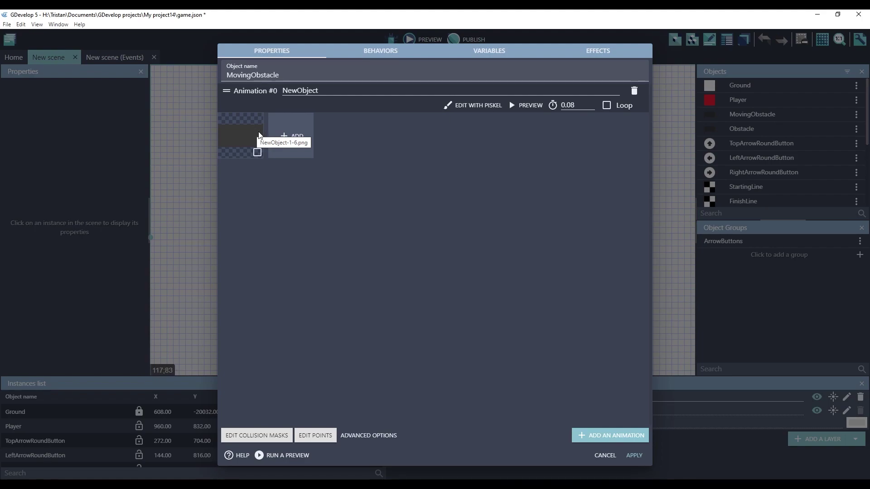
pyautogui.click(593, 438)
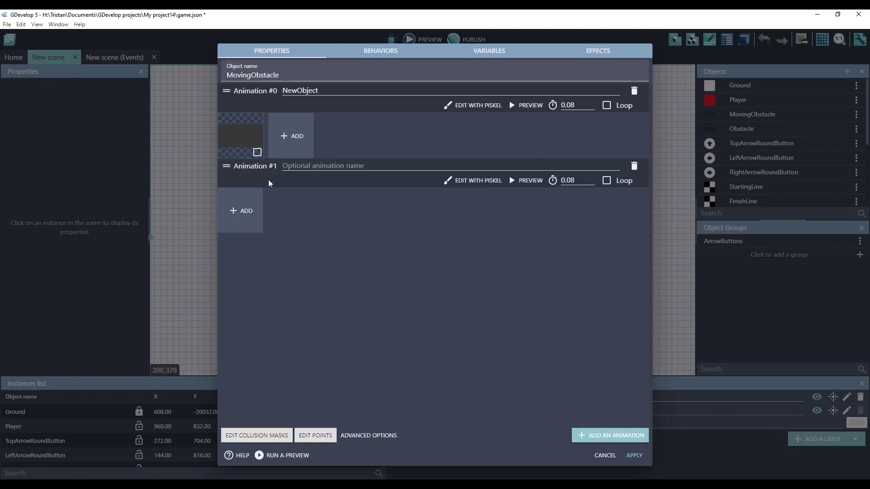
pyautogui.click(459, 182)
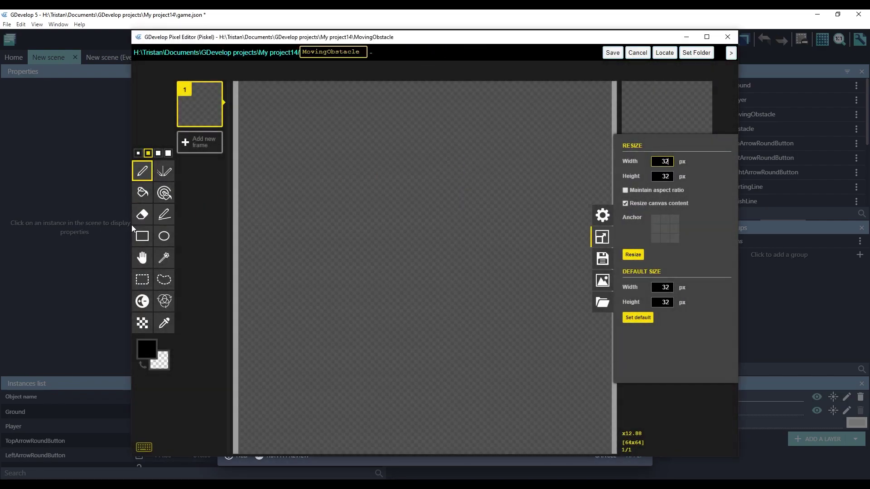
# Fill the MovingObstacle frame with bright blue from the palette and resize the image to 128 × 64 px.
pyautogui.click(141, 193)
pyautogui.click(684, 327)
pyautogui.click(499, 297)
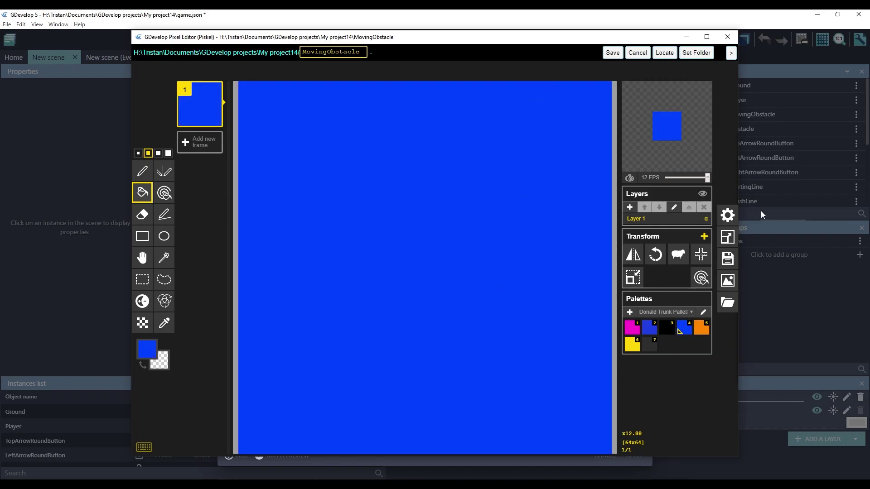
pyautogui.click(729, 241)
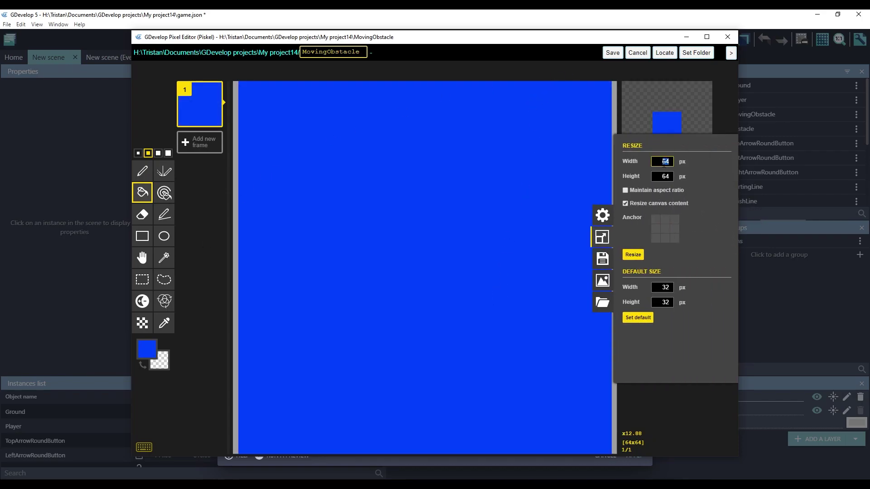
pyautogui.click(633, 255)
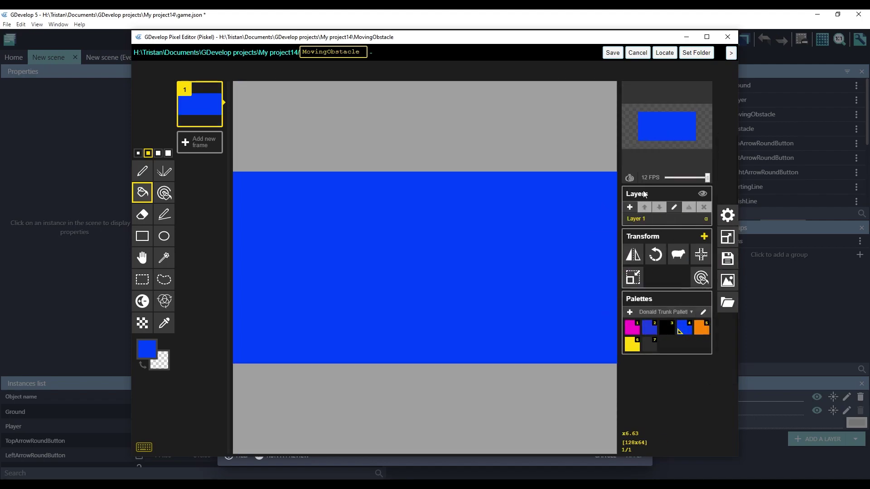
# Save the blue image, leaving it as MovingObstacle's only animation, and place one instance between the starting line and the player.
pyautogui.click(612, 53)
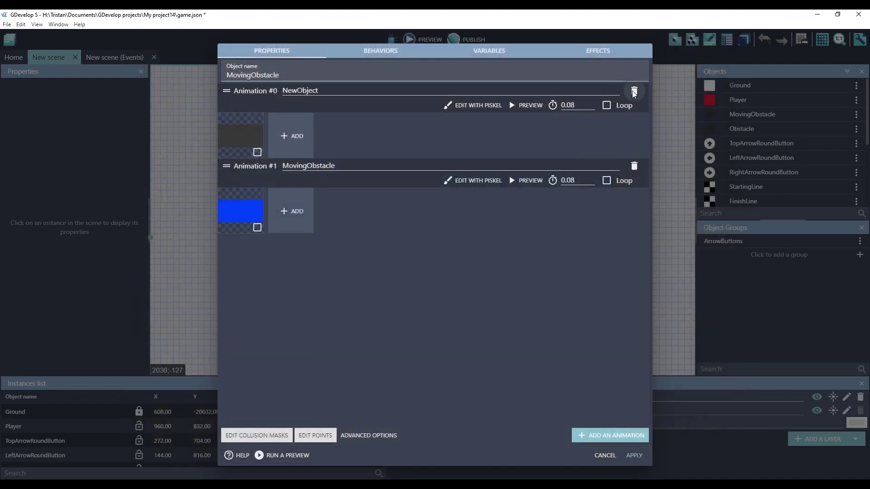
pyautogui.click(634, 92)
pyautogui.click(455, 247)
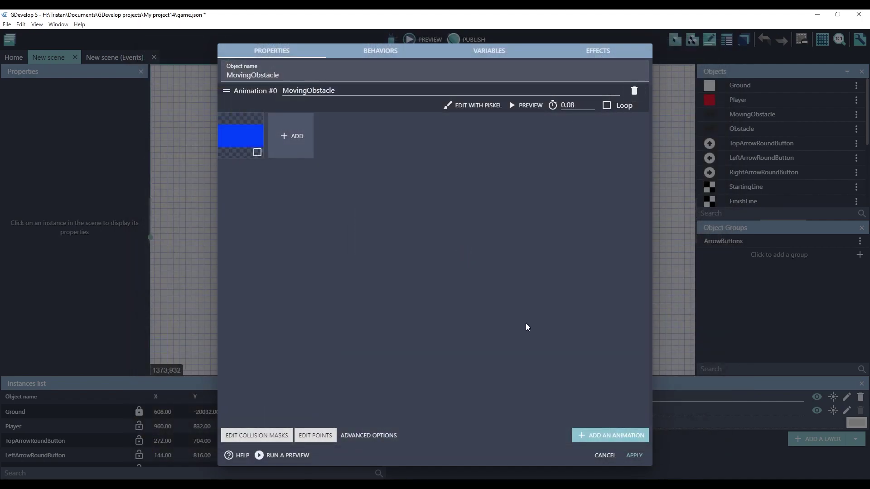
pyautogui.click(634, 455)
pyautogui.moveTo(751, 114); pyautogui.dragTo(412, 234)
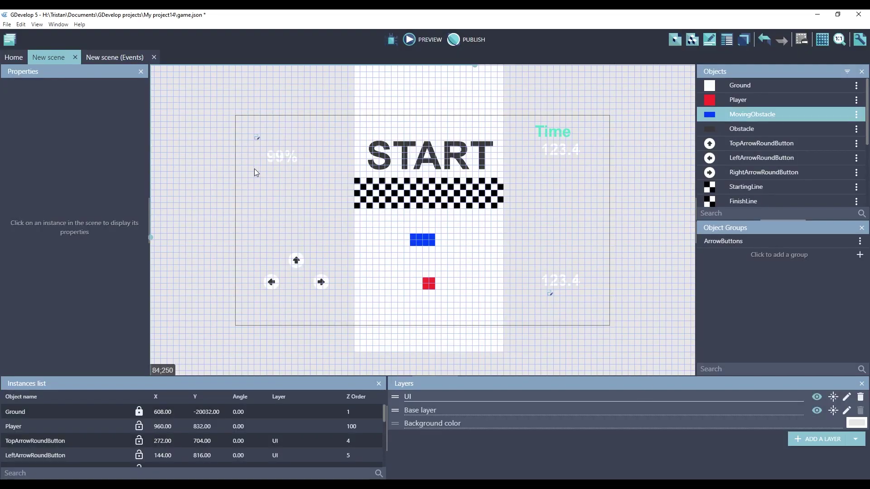
# Search the new behaviors for "rectangle" and update the Rectangular Movement extension to its latest version.
pyautogui.doubleClick(421, 245)
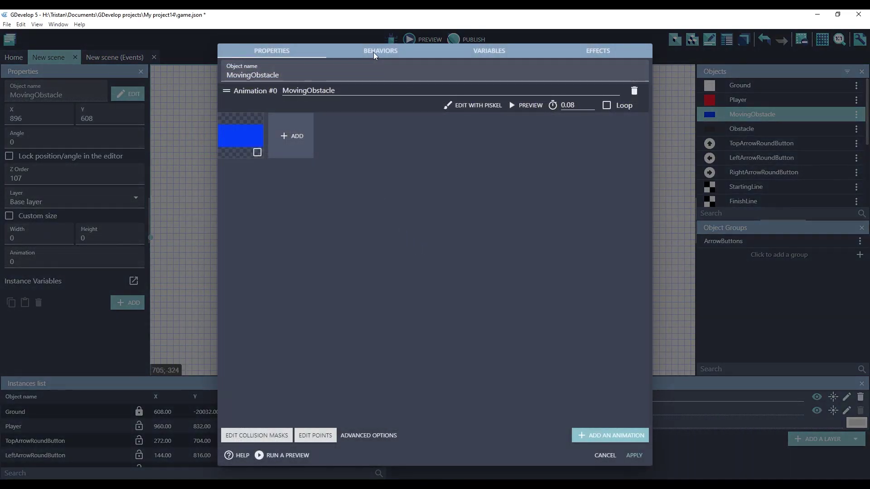
pyautogui.click(374, 52)
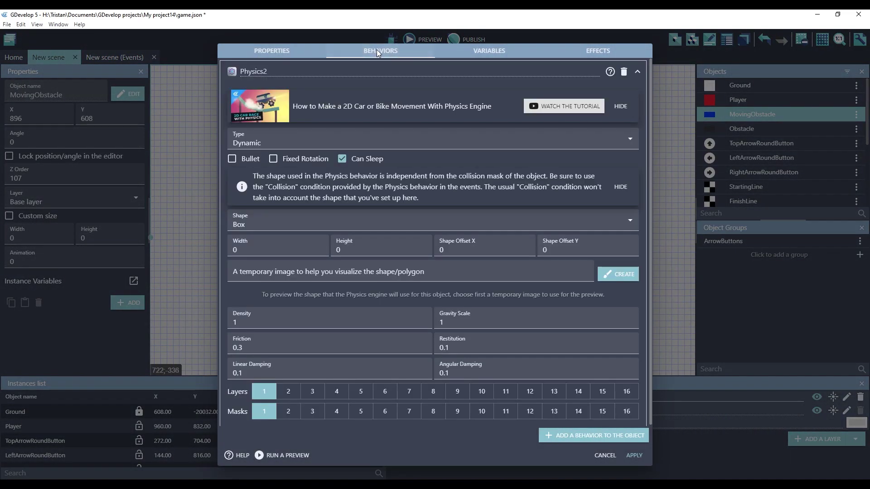
pyautogui.click(578, 437)
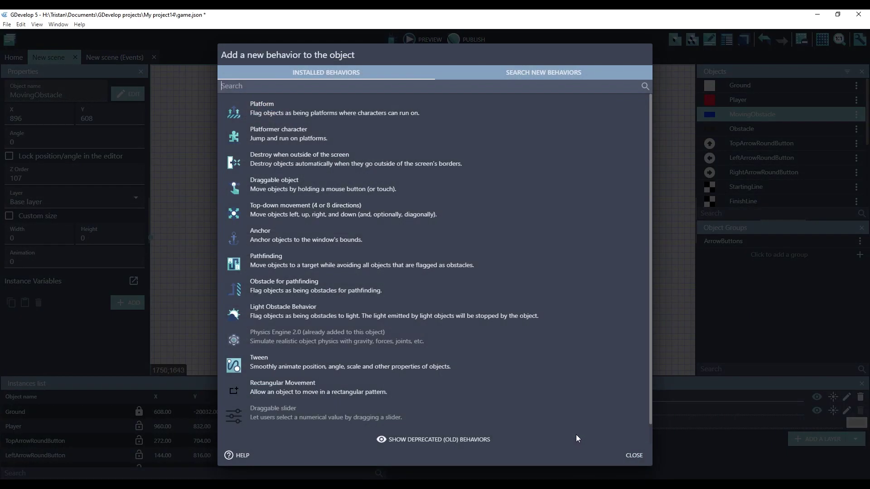
pyautogui.click(541, 68)
pyautogui.click(396, 85)
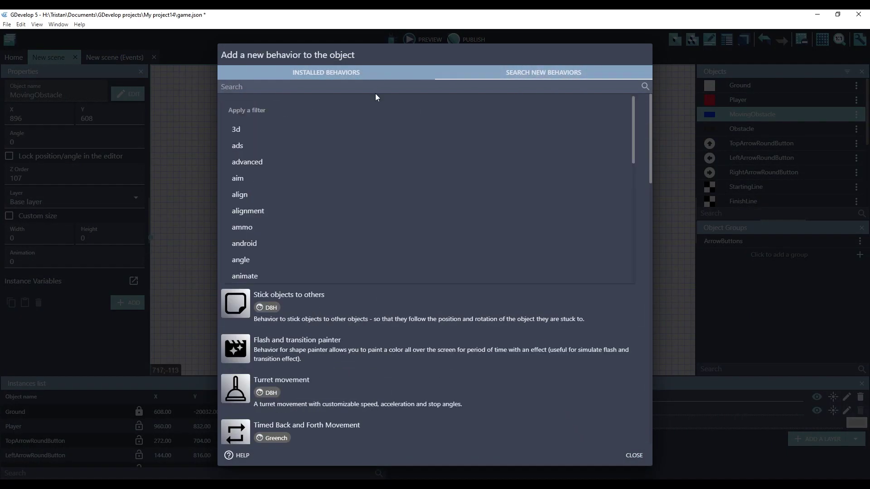
pyautogui.write('rectangle')
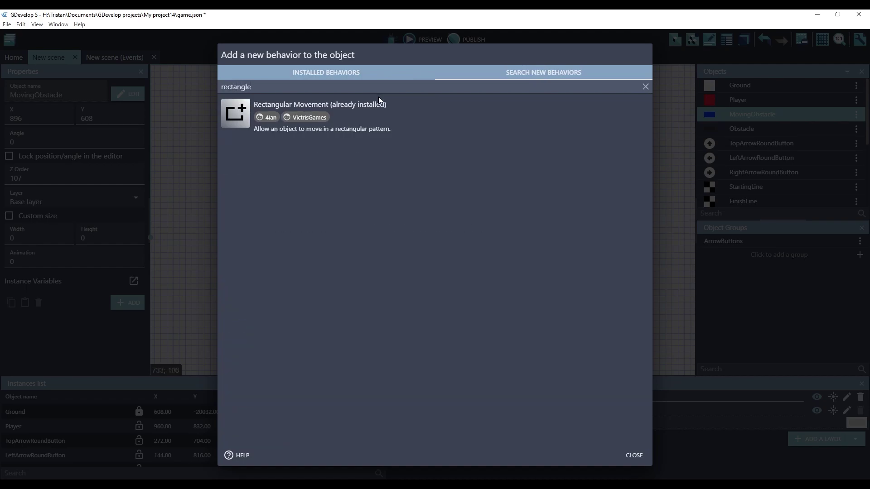
pyautogui.click(233, 115)
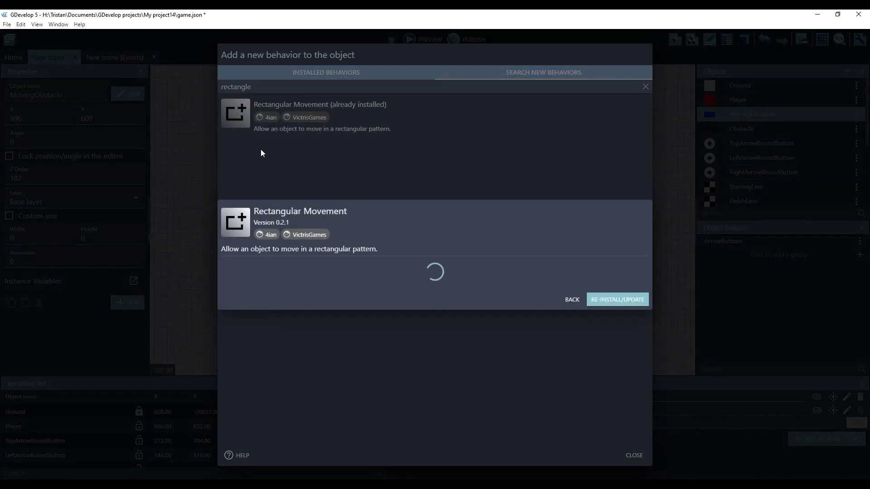
pyautogui.click(607, 397)
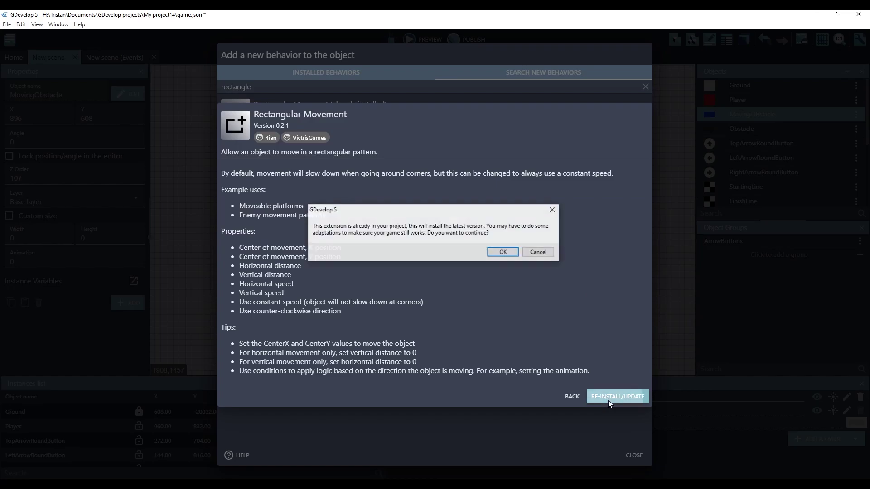
pyautogui.click(501, 252)
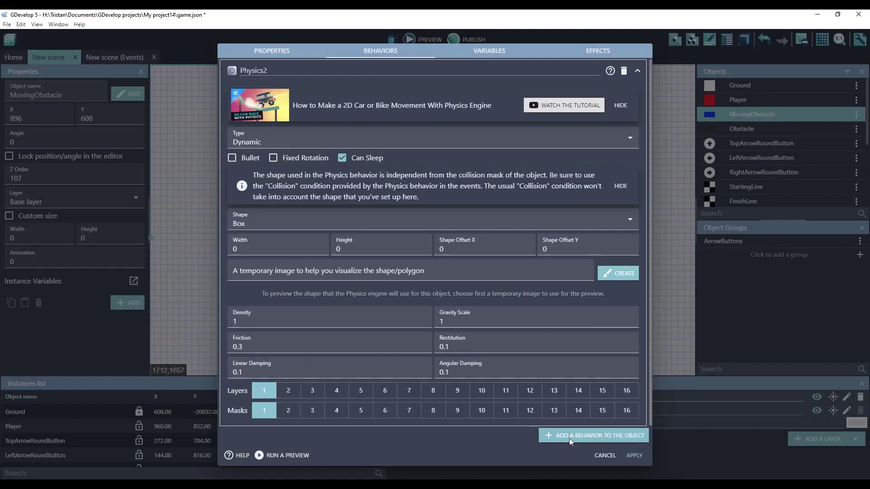
# Add the Rectangular Movement behavior to MovingObstacle and set its vertical distance and vertical speed to 0.
pyautogui.click(569, 436)
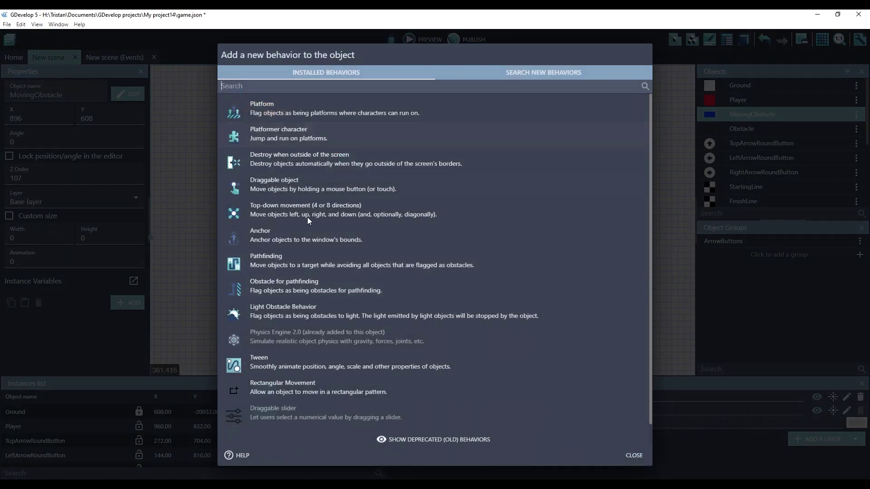
pyautogui.click(271, 393)
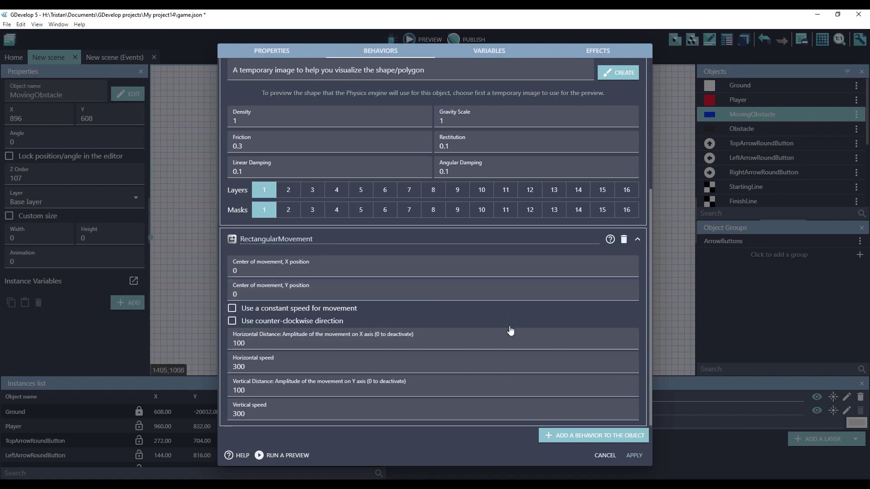
pyautogui.doubleClick(238, 390)
pyautogui.write('0')
pyautogui.doubleClick(261, 412)
pyautogui.write('0')
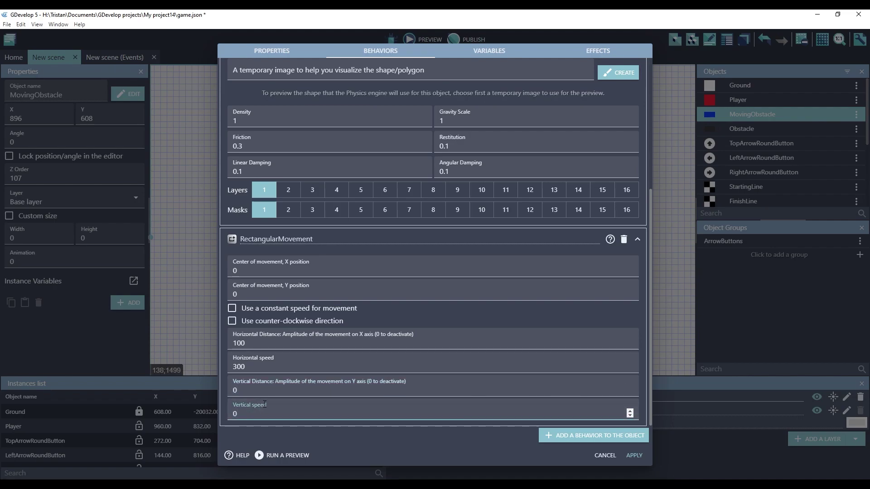
# Set the behavior's vertical distance to 100 and vertical speed to 300, and preview the movement.
pyautogui.doubleClick(270, 386)
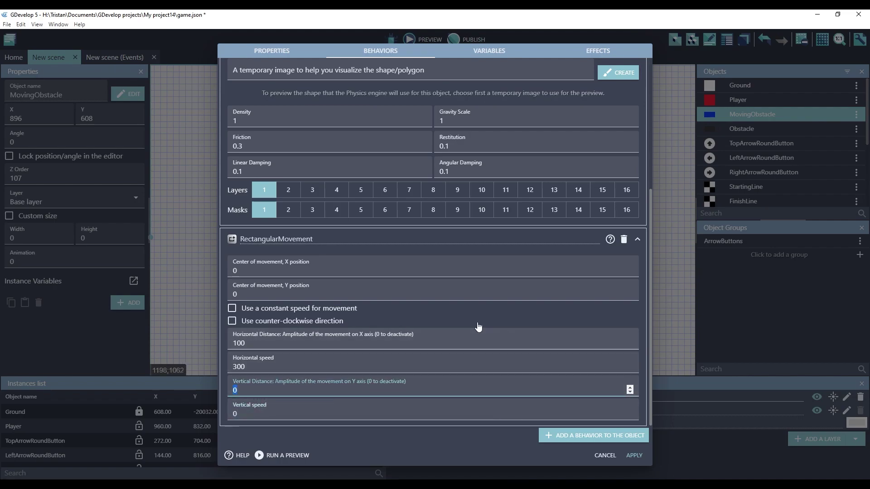
pyautogui.write('100')
pyautogui.press('Tab')
pyautogui.write('300')
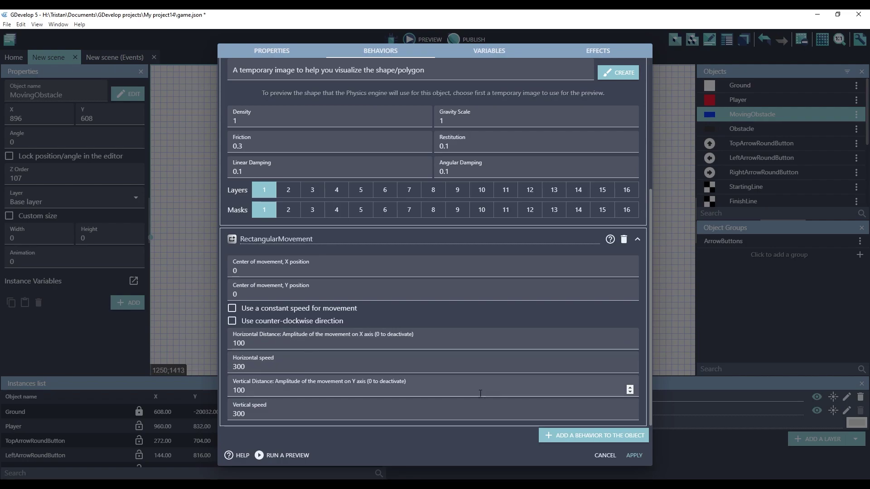
pyautogui.click(632, 455)
pyautogui.click(414, 41)
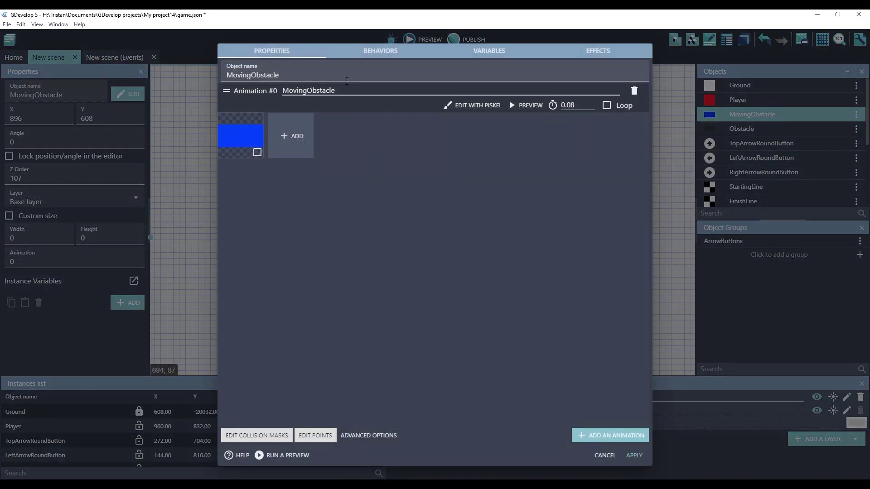
# Set MovingObstacle's vertical distance and vertical speed to 0 in the Rectangular Movement behavior and preview its horizontal movement.
pyautogui.click(376, 52)
pyautogui.scroll(-5, 333, 293)
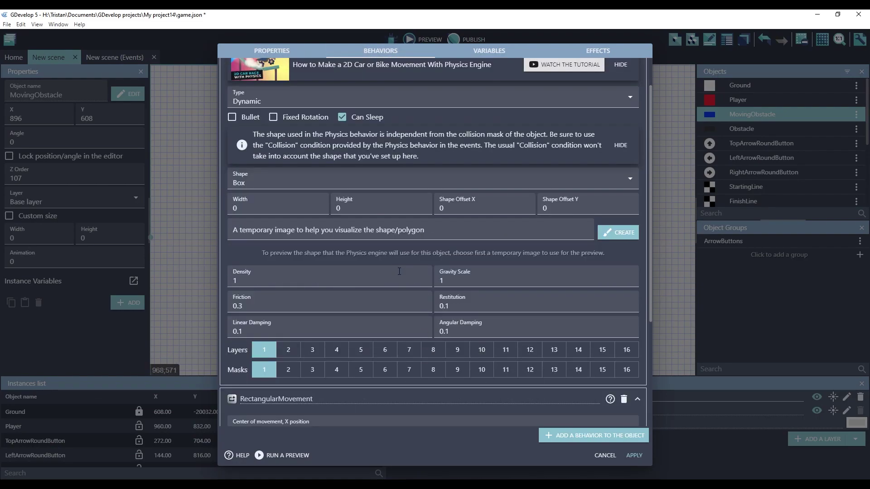
pyautogui.click(254, 390)
pyautogui.doubleClick(250, 409)
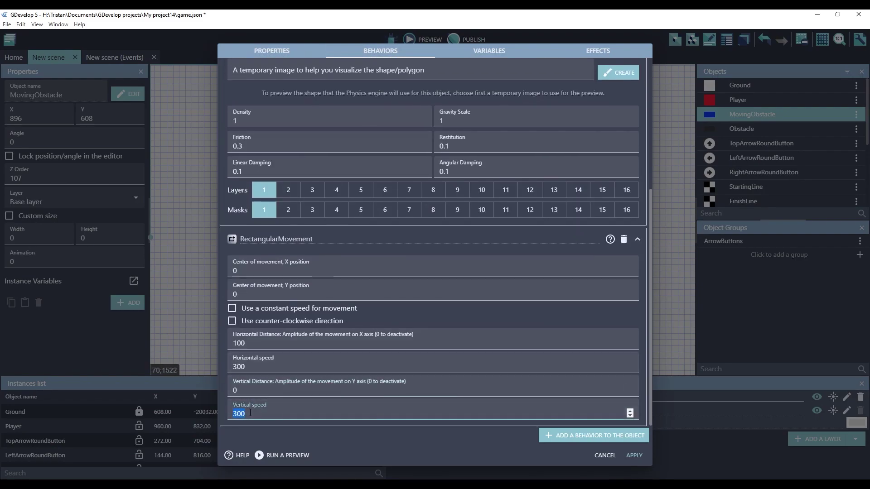
pyautogui.write('0')
pyautogui.click(274, 387)
pyautogui.click(634, 455)
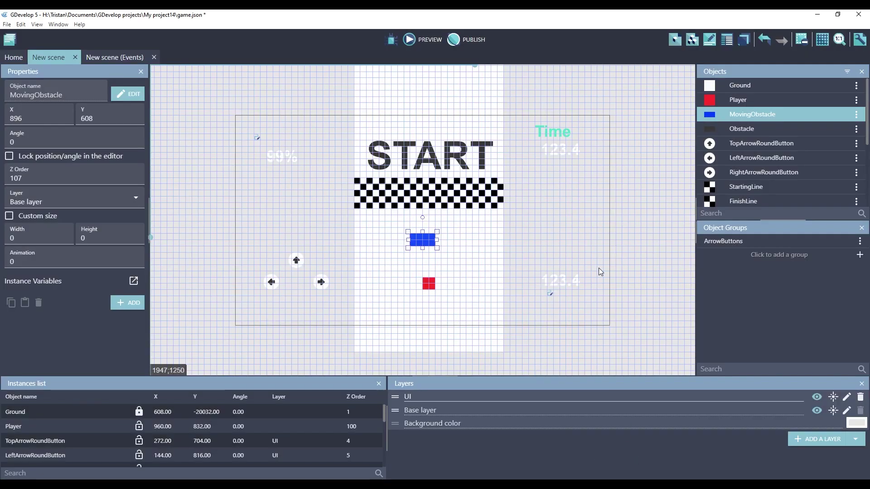
pyautogui.click(409, 41)
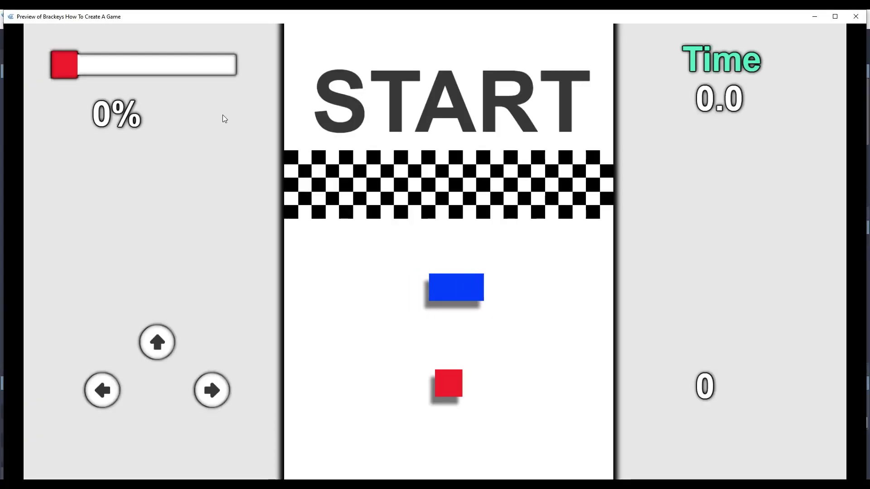
pyautogui.hotkey('alt', 'F4')
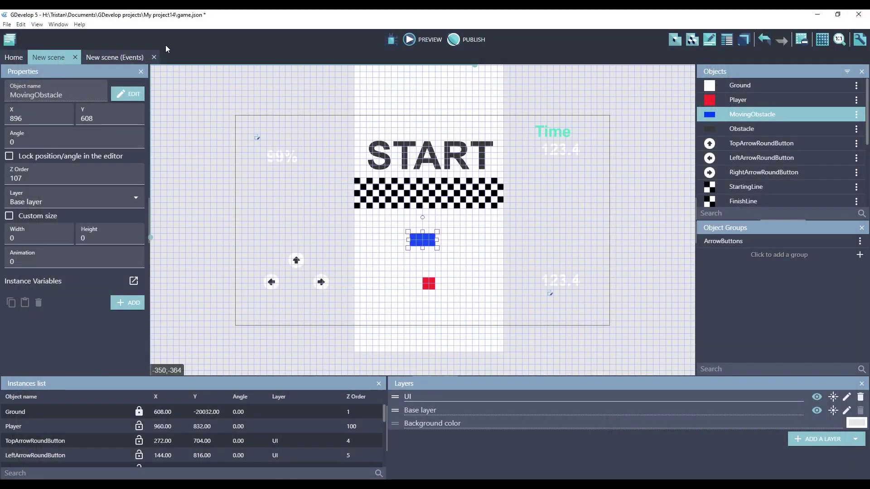
# Duplicate the CurrentLevel = 2 event with its sub-events and set the copy's condition to CurrentLevel = 3.
pyautogui.click(114, 57)
pyautogui.rightClick(110, 270)
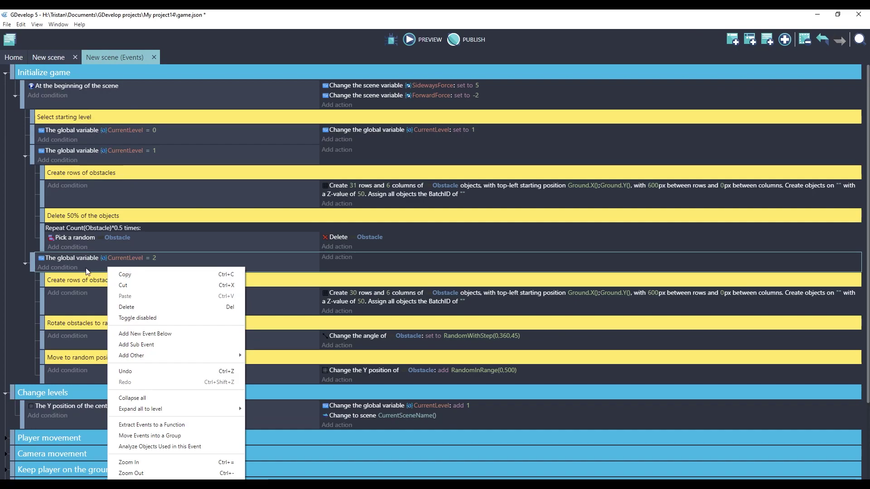
pyautogui.click(88, 270)
pyautogui.hotkey('ctrl', 'v')
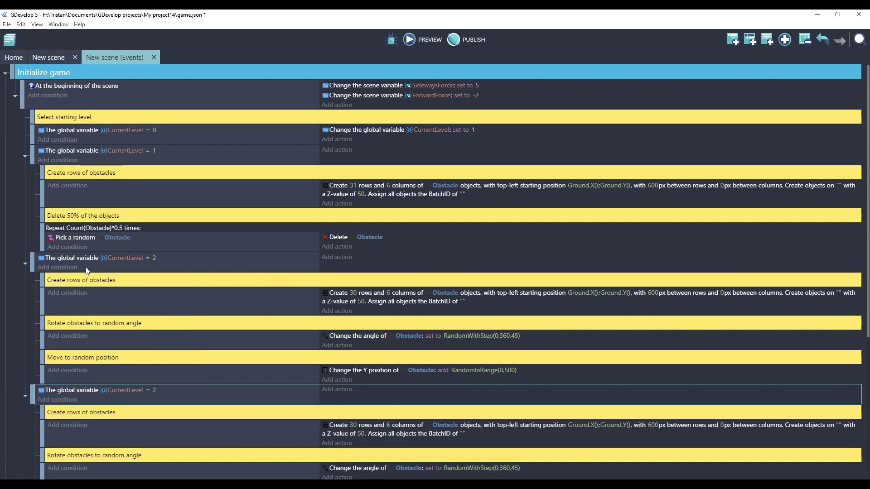
pyautogui.scroll(-2, 140, 328)
pyautogui.click(153, 299)
pyautogui.write('3')
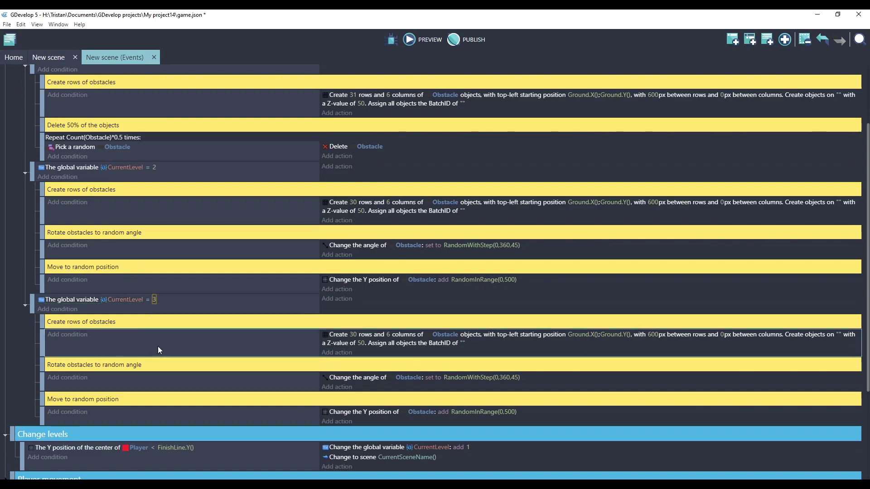
# Change the level 3 comment to "Create rows of MOVING obstacles" and make its create action use the MovingObstacle object.
pyautogui.click(157, 346)
pyautogui.scroll(-2, 158, 346)
pyautogui.click(91, 230)
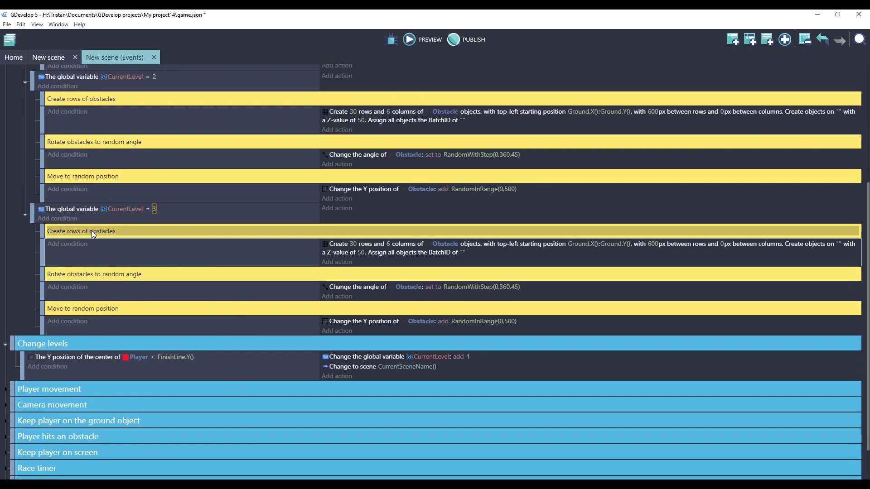
pyautogui.moveTo(92, 230); pyautogui.dragTo(152, 237)
pyautogui.press('Left')
pyautogui.write('MOVING')
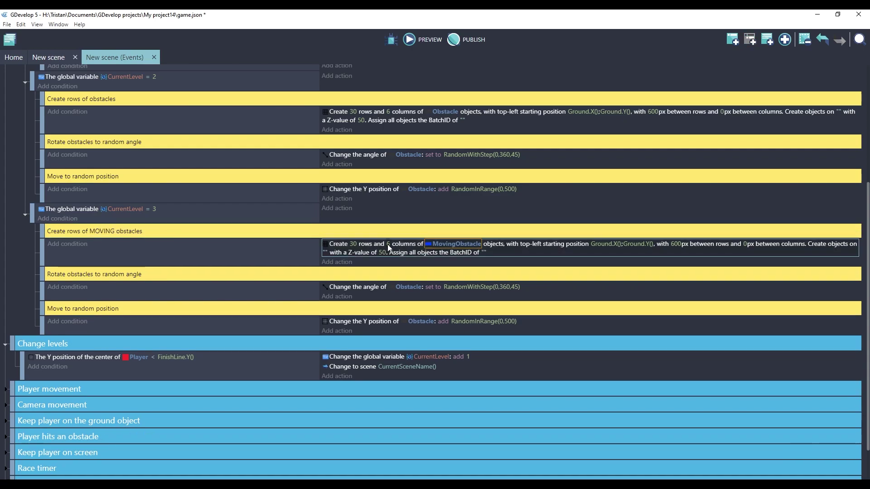
# Set the level 3 create action to 1 column with starting X position Ground.CenterX().
pyautogui.click(389, 245)
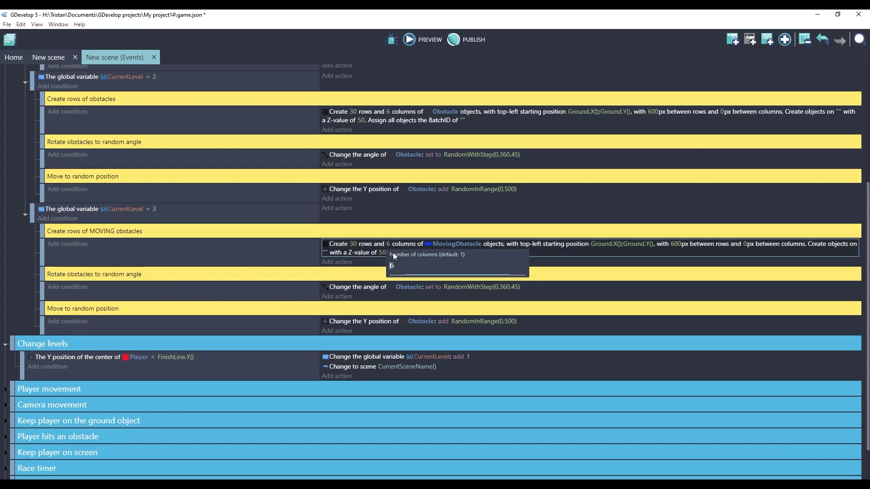
pyautogui.click(299, 252)
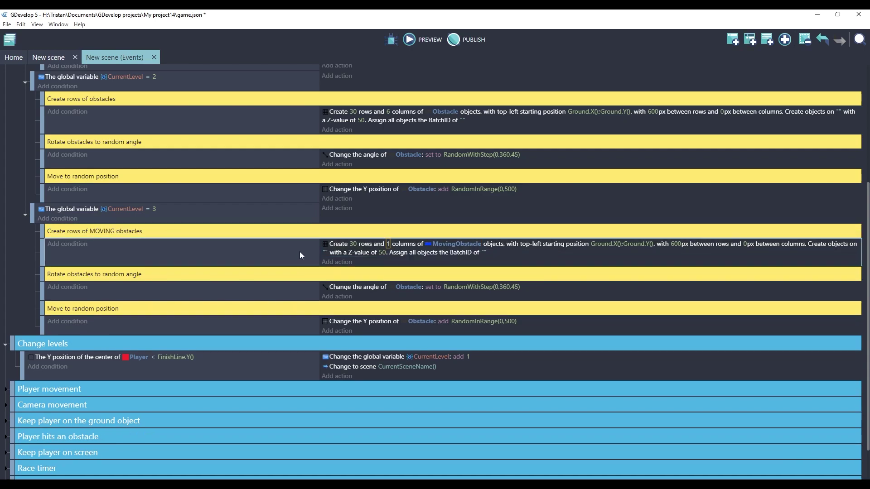
pyautogui.click(604, 245)
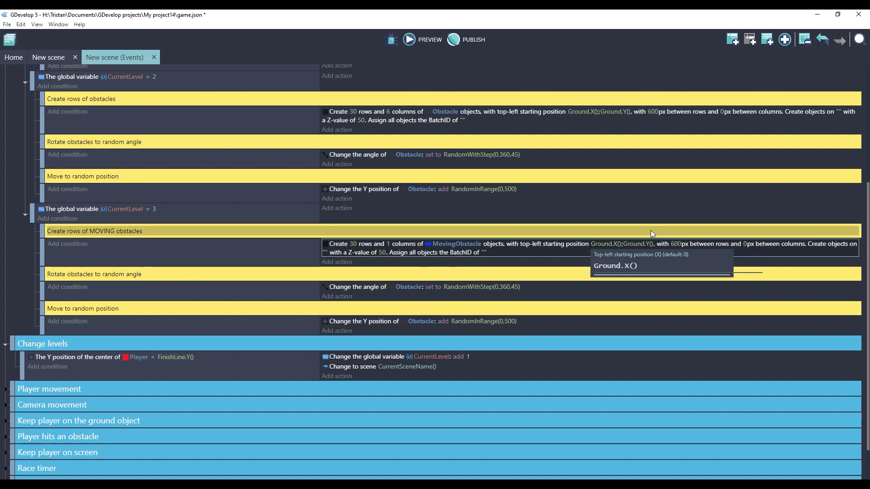
pyautogui.press('BackSpace')
pyautogui.press('BackSpace')
pyautogui.press('BackSpace')
pyautogui.write('CenterX()')
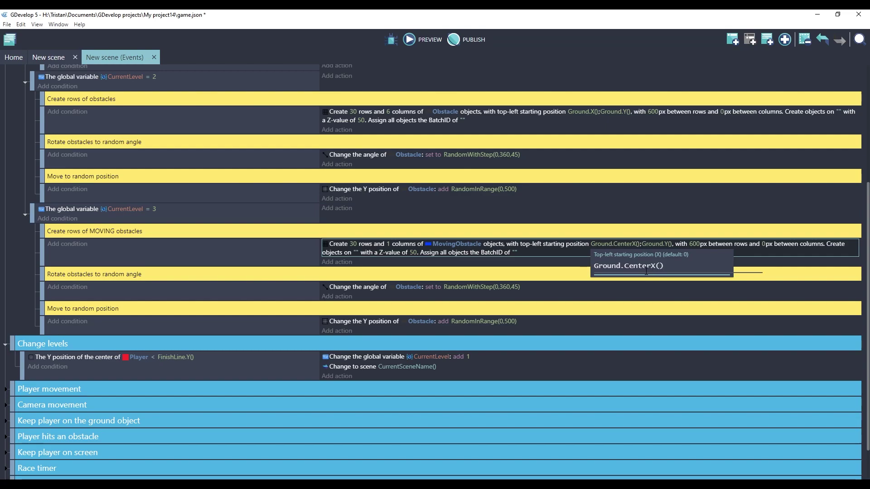
pyautogui.press('Return')
# Set the starting level action for the CurrentLevel global variable to 3.
pyautogui.scroll(5, 410, 148)
pyautogui.click(472, 130)
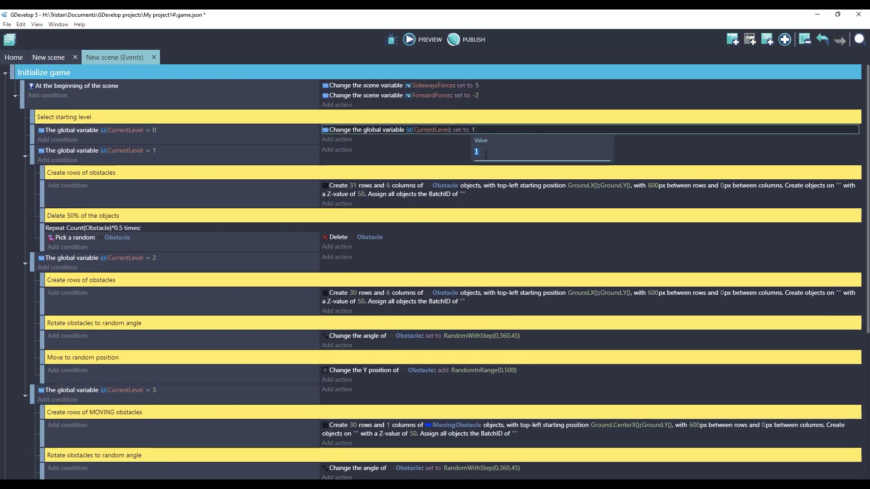
pyautogui.press('Return')
# Preview the game on level 3 and drive the player forward around the moving blue obstacle.
pyautogui.click(412, 37)
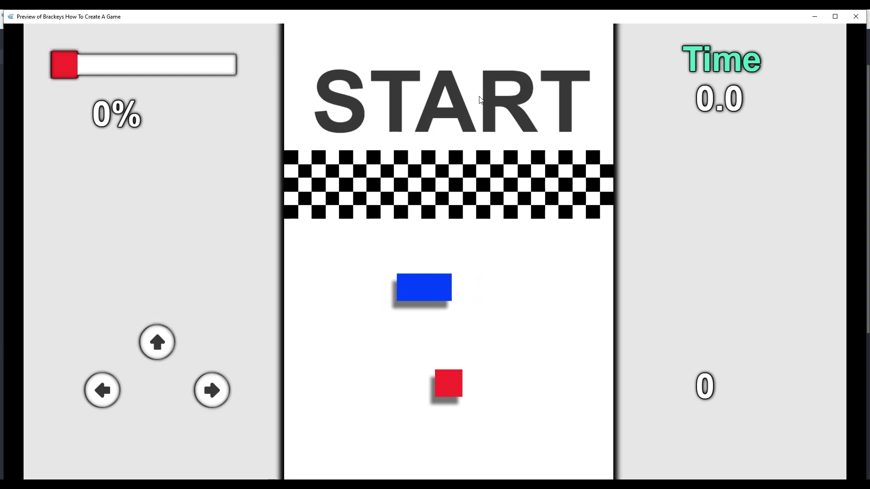
pyautogui.press('Up')
pyautogui.press('Left')
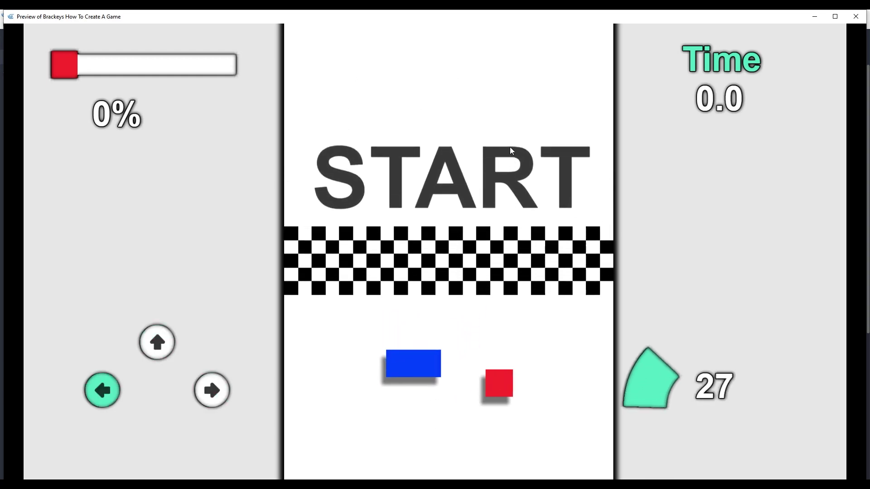
pyautogui.press('Up')
pyautogui.press('Left')
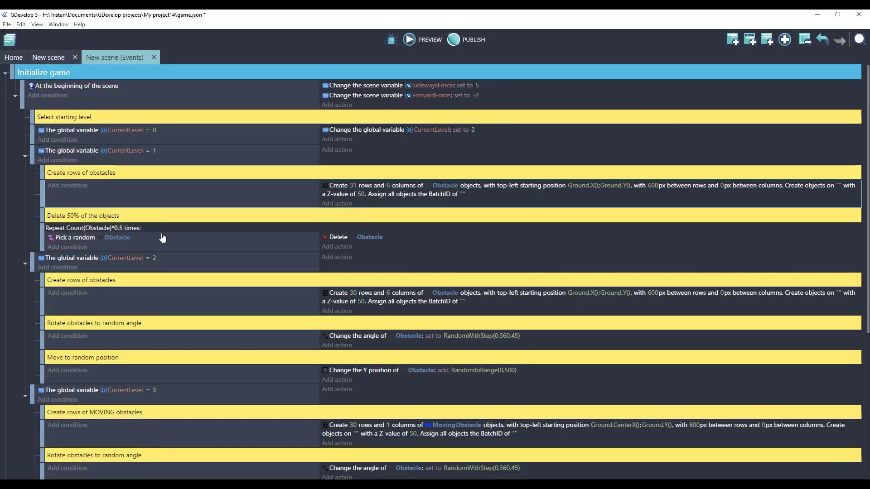
# Collapse the level 1 and 2 events and add a level 3 action setting MovingObstacle's horizontal distance to Ground.Width()-MovingObstacle.Width().
pyautogui.click(26, 158)
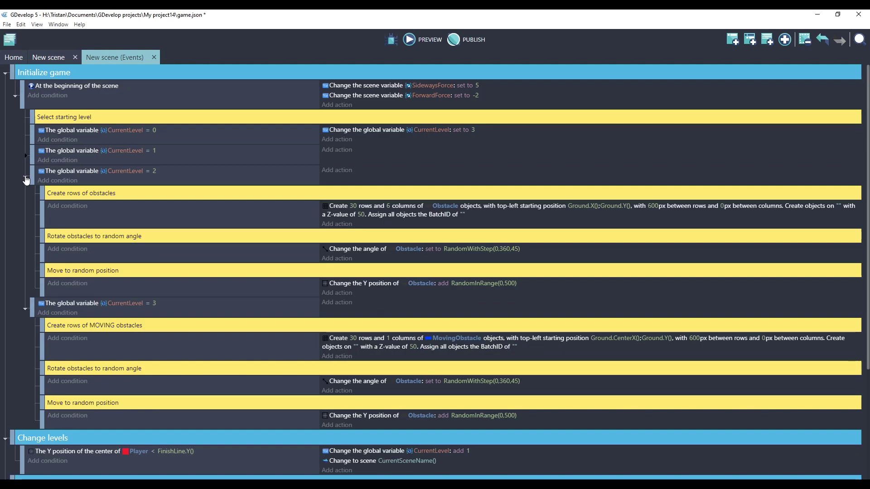
pyautogui.click(25, 175)
pyautogui.click(363, 245)
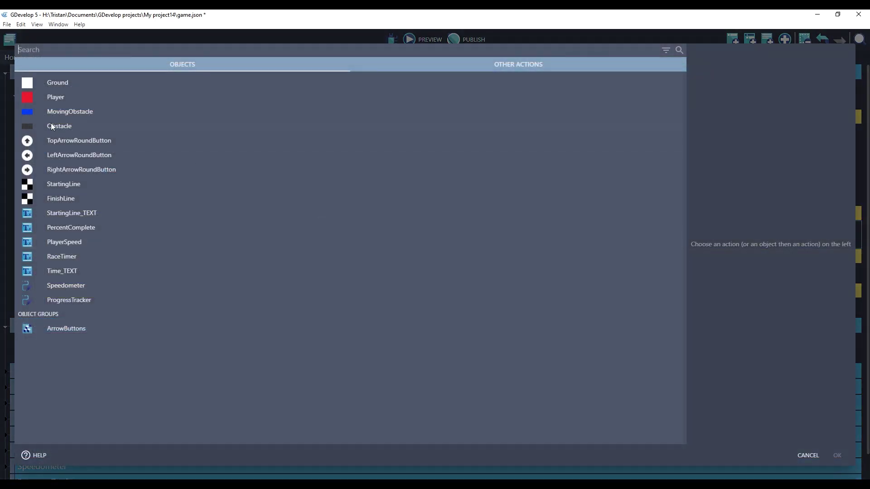
pyautogui.click(80, 114)
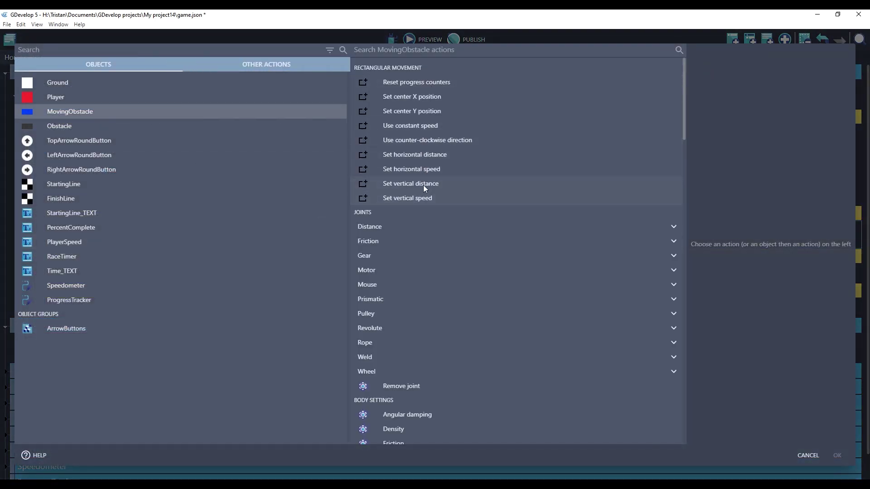
pyautogui.click(427, 157)
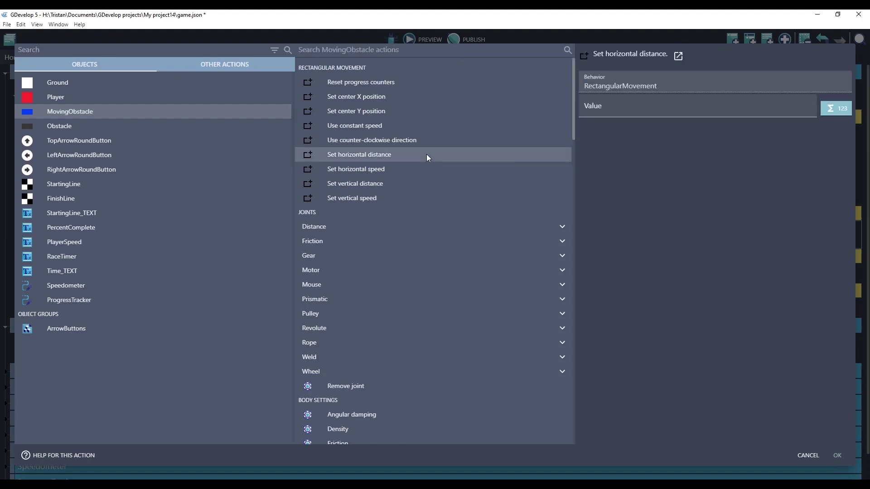
pyautogui.click(614, 110)
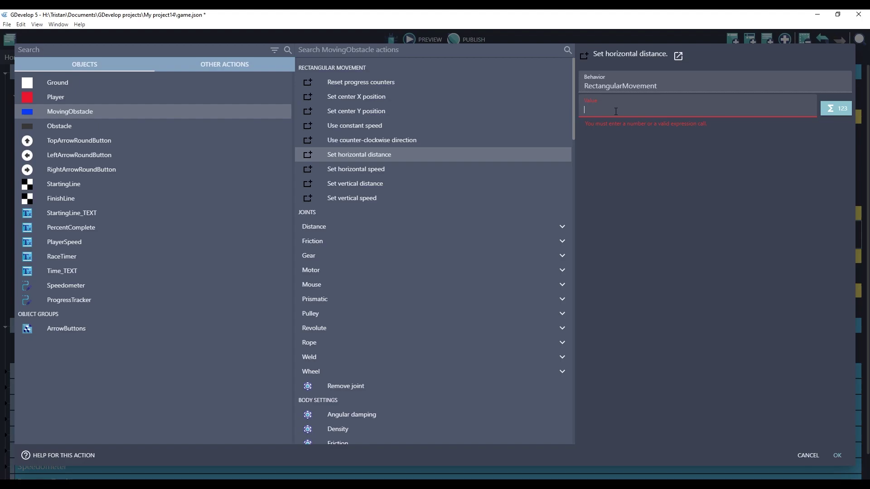
pyautogui.write('Ground.Width()')
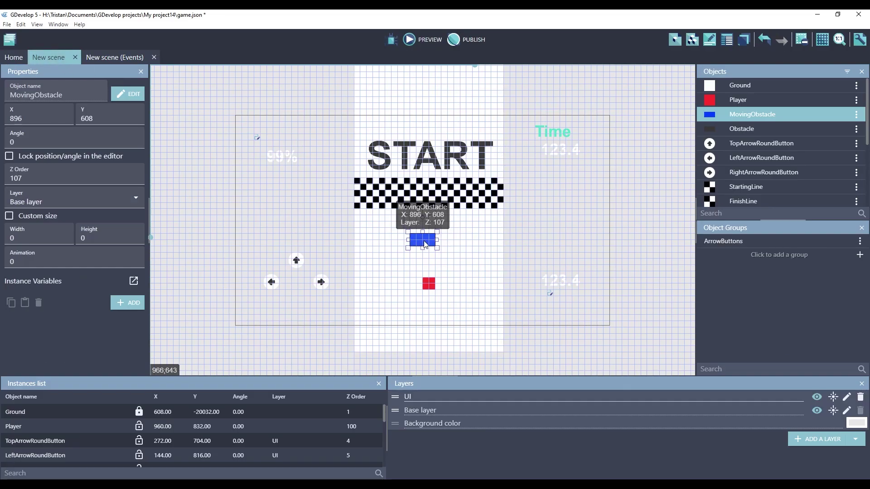
# Delete the MovingObstacle instance from the scene and edit the object's origin point, setting its X to 64.
pyautogui.press('Delete')
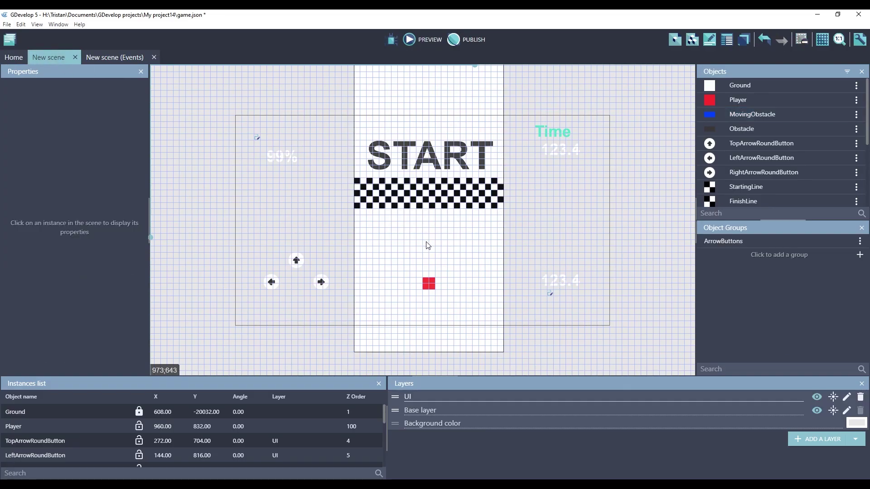
pyautogui.doubleClick(751, 116)
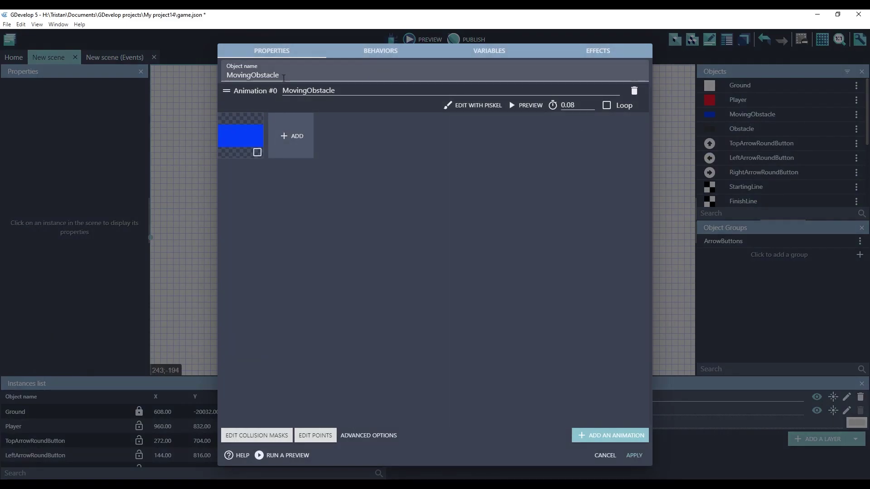
pyautogui.click(316, 436)
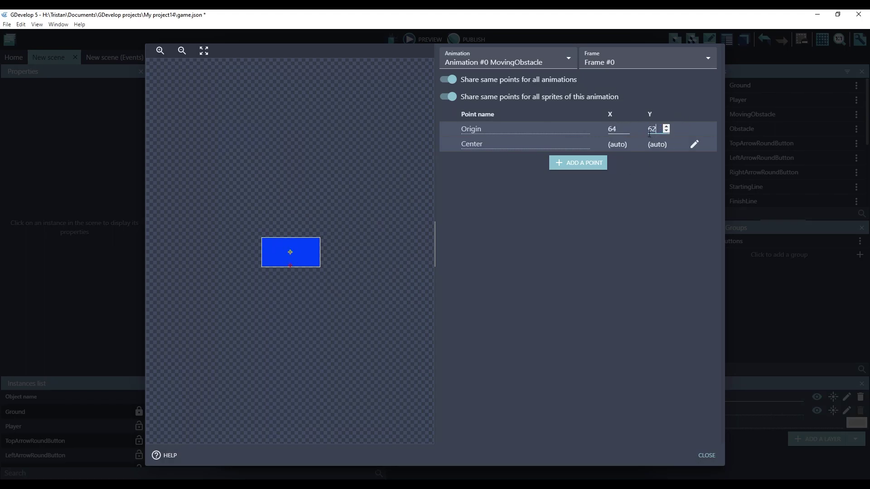
pyautogui.click(707, 455)
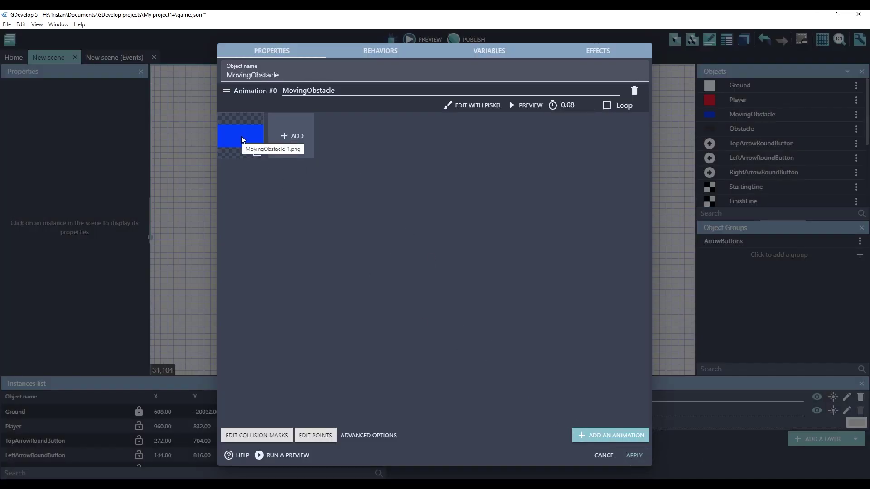
pyautogui.click(633, 455)
# Return to the scene events, preview level 3 and drive the player up to the wide-moving blue obstacles.
pyautogui.click(115, 57)
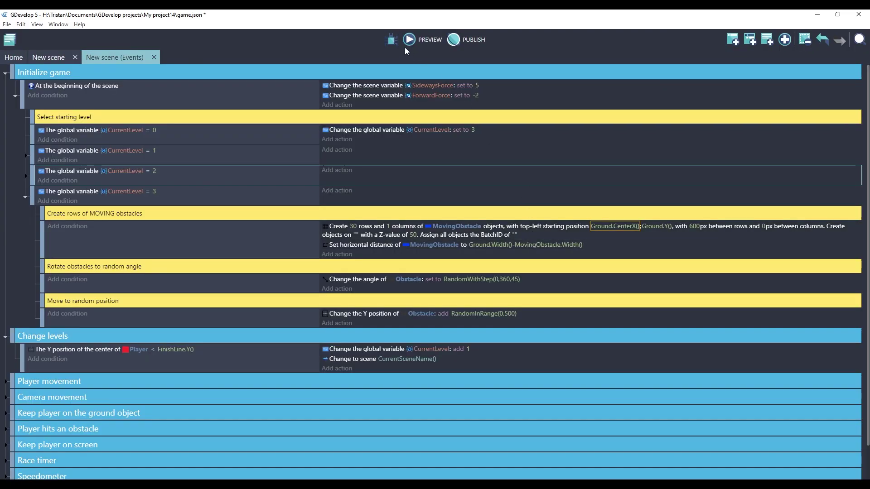
pyautogui.click(425, 38)
pyautogui.press('Up')
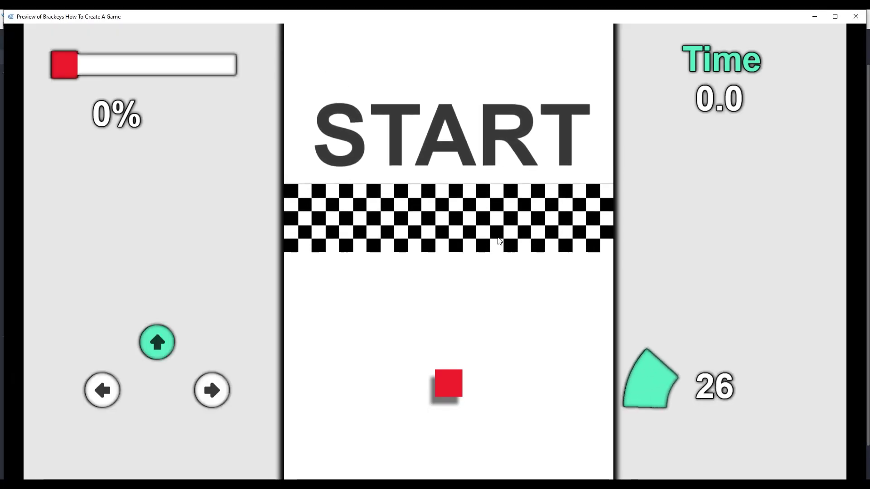
pyautogui.press('Up')
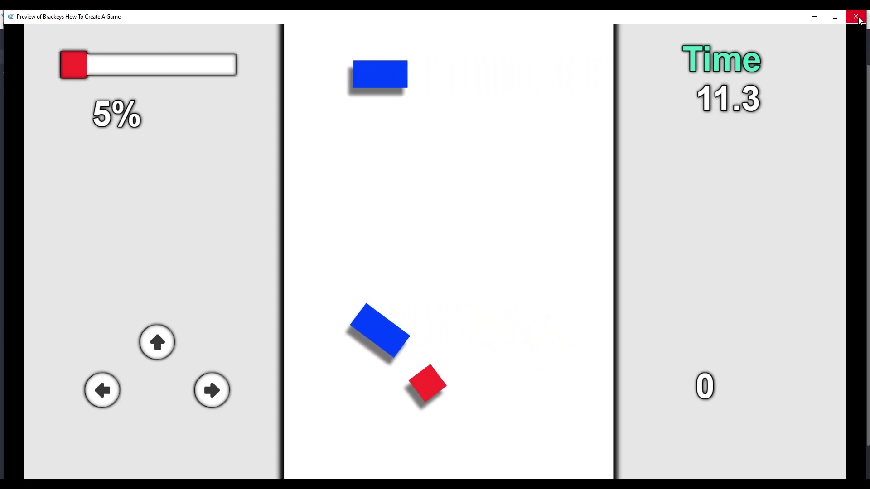
pyautogui.click(858, 18)
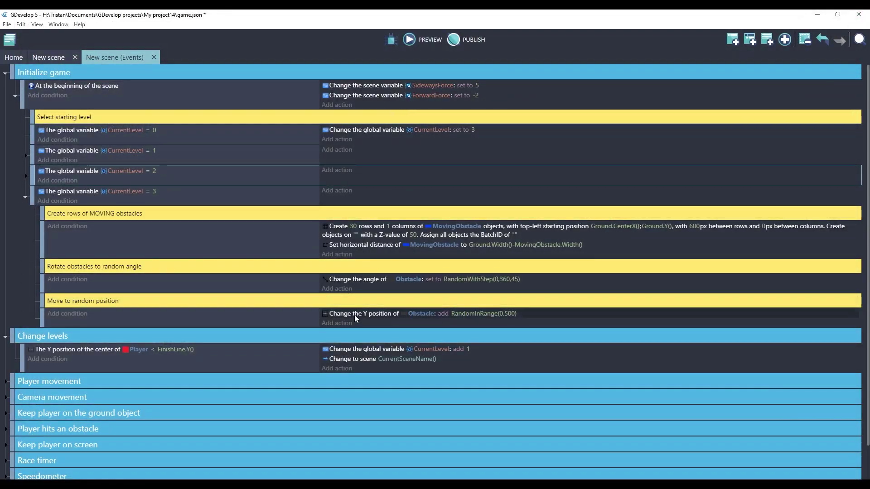
# Duplicate the horizontal distance action and turn the copy into Set horizontal speed of MovingObstacle with the value RandomInRange(50,300).
pyautogui.rightClick(368, 246)
pyautogui.click(373, 249)
pyautogui.click(370, 254)
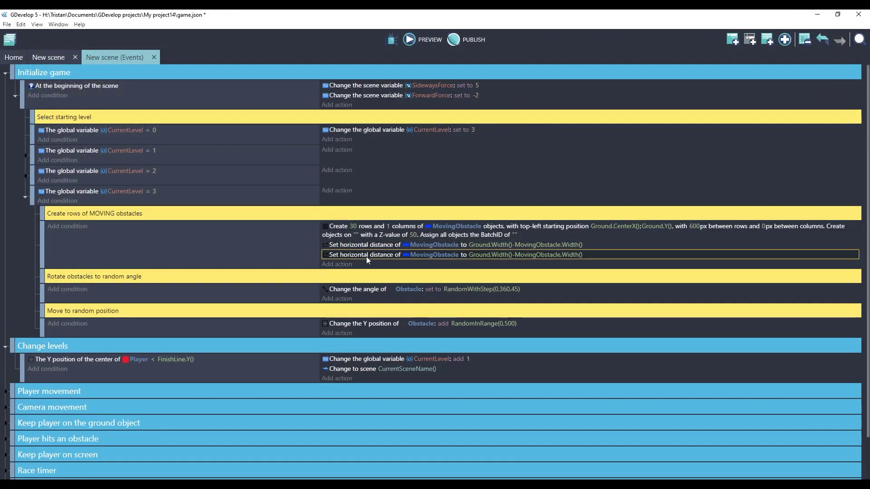
pyautogui.doubleClick(366, 255)
pyautogui.scroll(1, 380, 116)
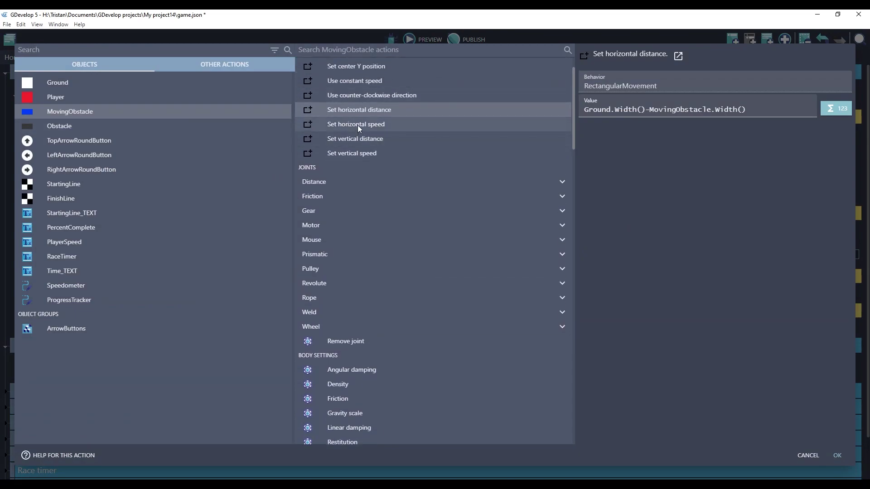
pyautogui.click(357, 125)
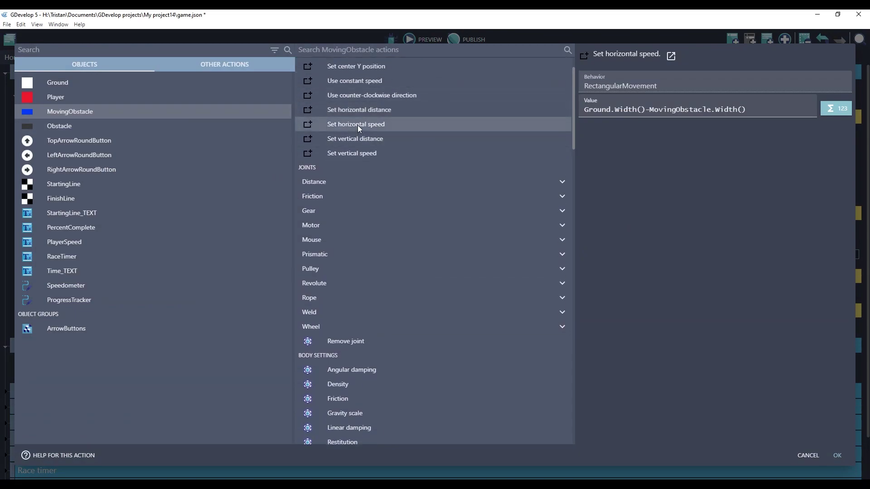
pyautogui.write('Ra')
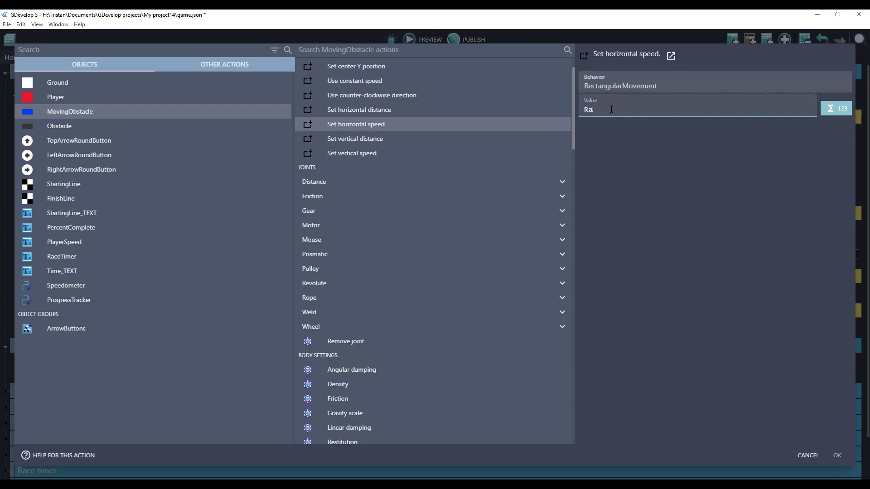
pyautogui.write('n')
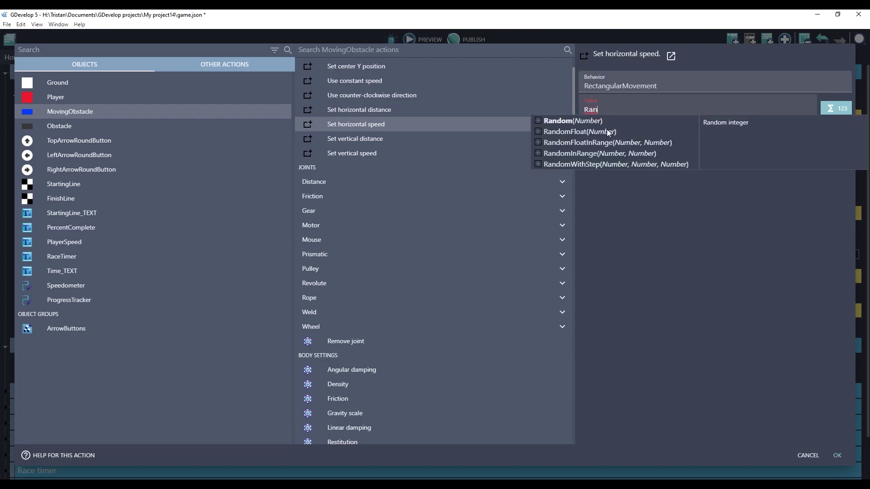
pyautogui.click(594, 154)
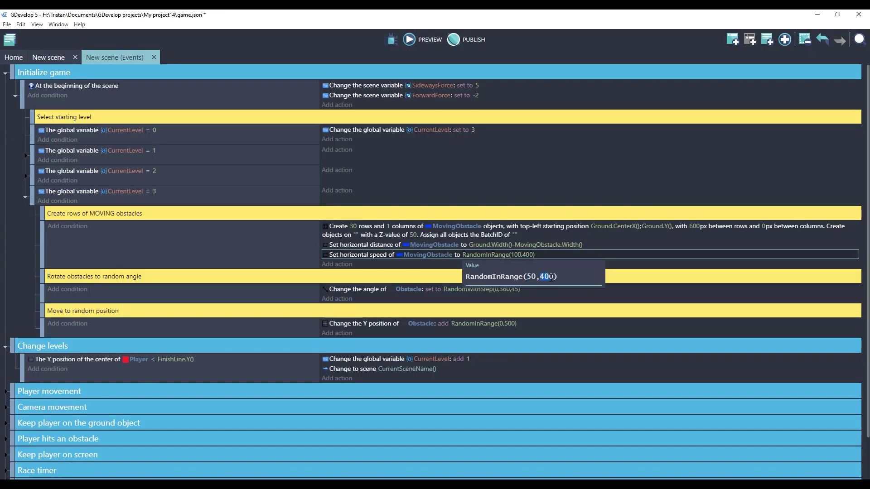
pyautogui.write('300')
pyautogui.click(522, 184)
# Preview level 3 and drive straight ahead past several rows to check the obstacles' random speeds.
pyautogui.click(410, 39)
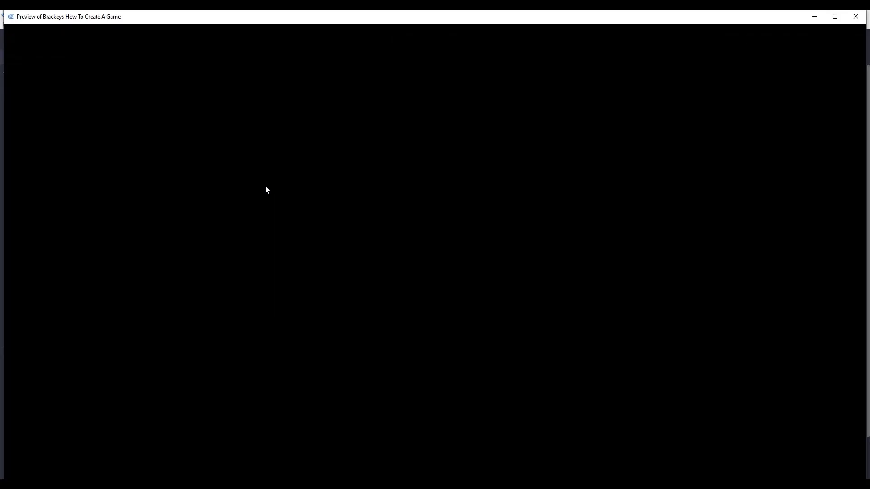
pyautogui.press('Up')
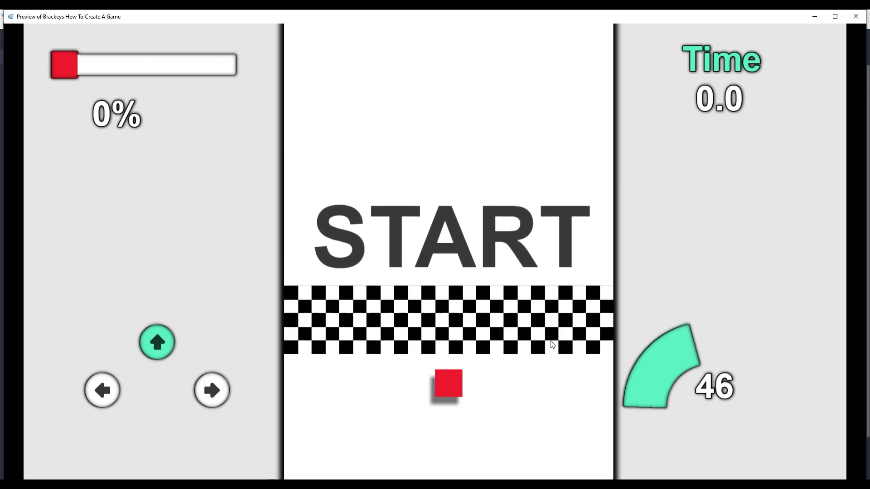
pyautogui.press('Up')
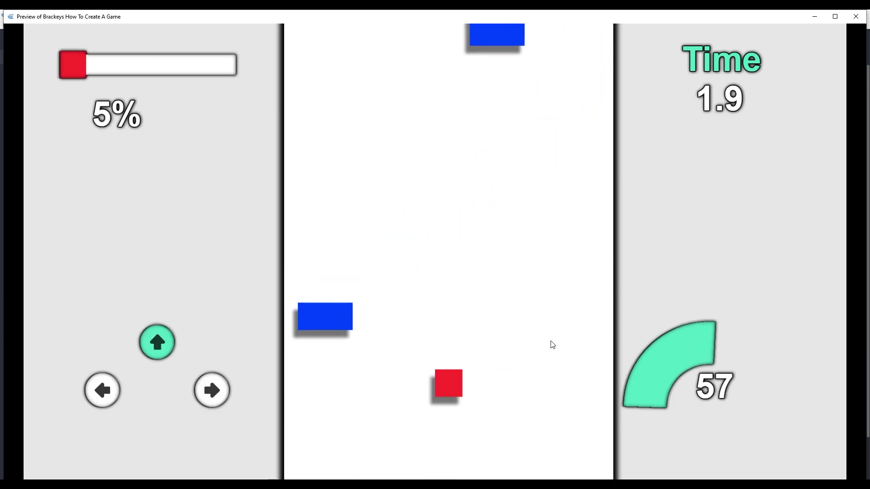
pyautogui.press('Up')
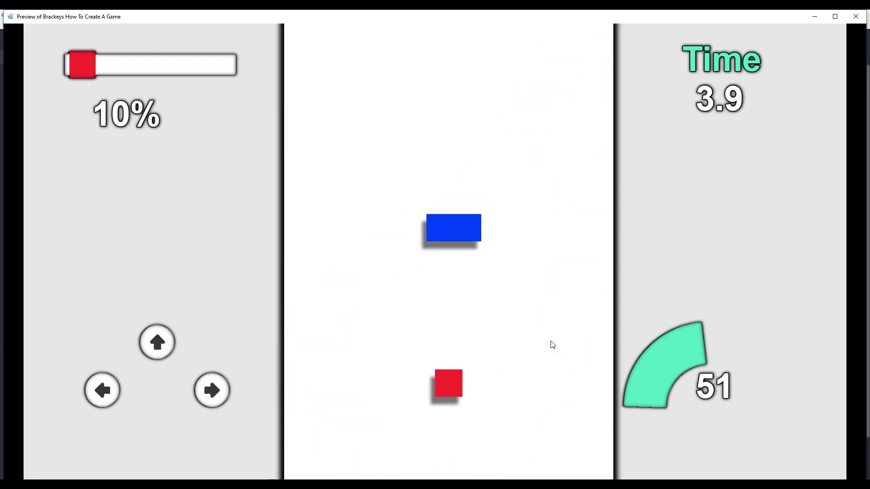
pyautogui.press('Up')
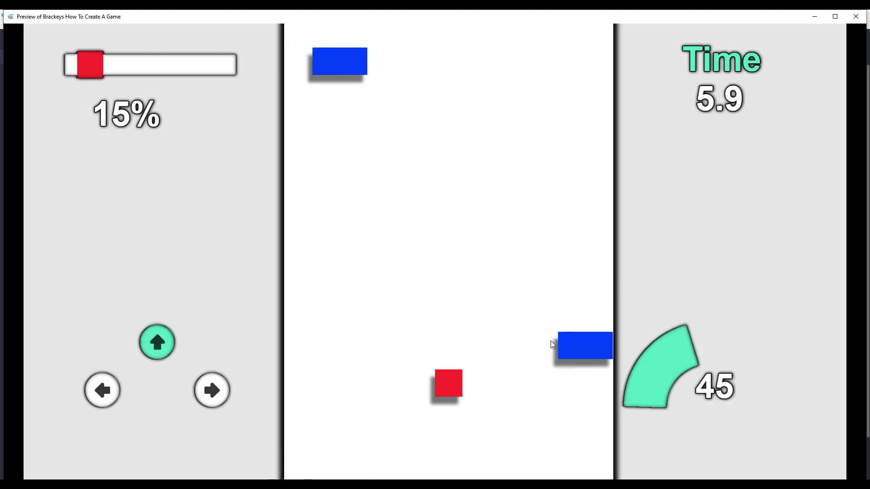
pyautogui.press('Up')
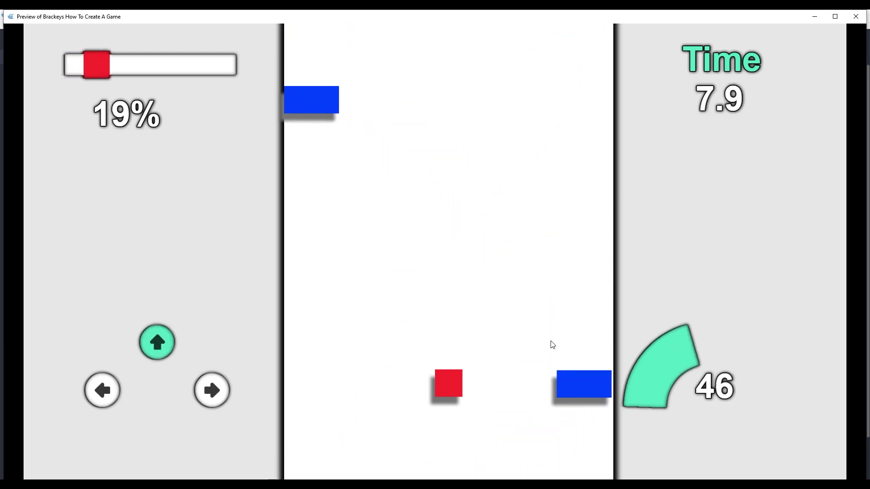
pyautogui.hotkey('alt', 'F4')
# Set the level 3 create action to 56 rows of MovingObstacle with 300 px between rows.
pyautogui.click(686, 226)
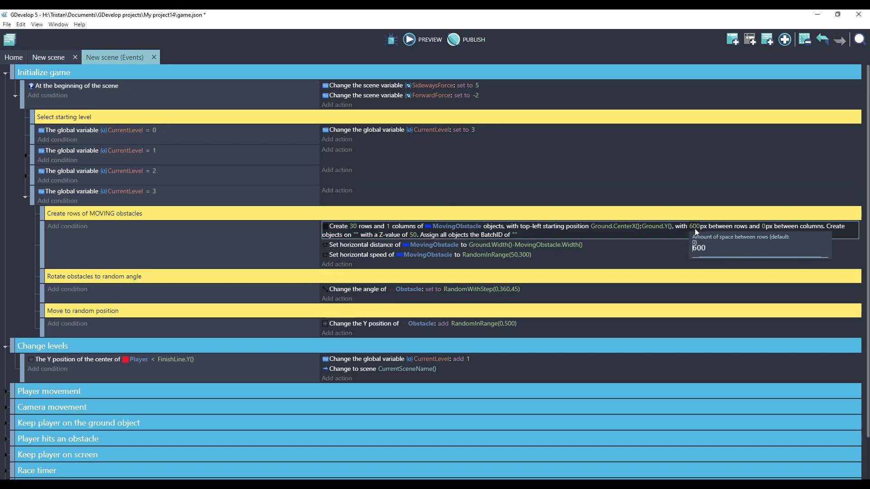
pyautogui.doubleClick(700, 248)
pyautogui.write('300')
pyautogui.click(265, 235)
pyautogui.click(353, 226)
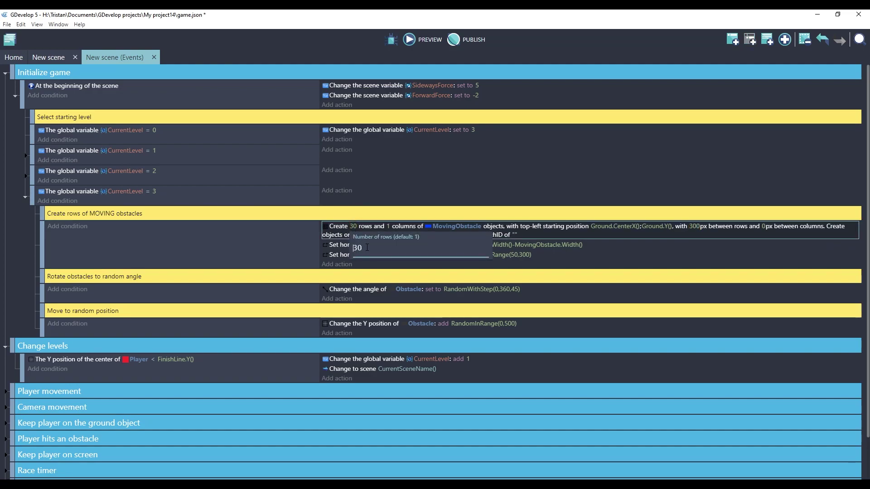
pyautogui.write('56')
pyautogui.click(351, 230)
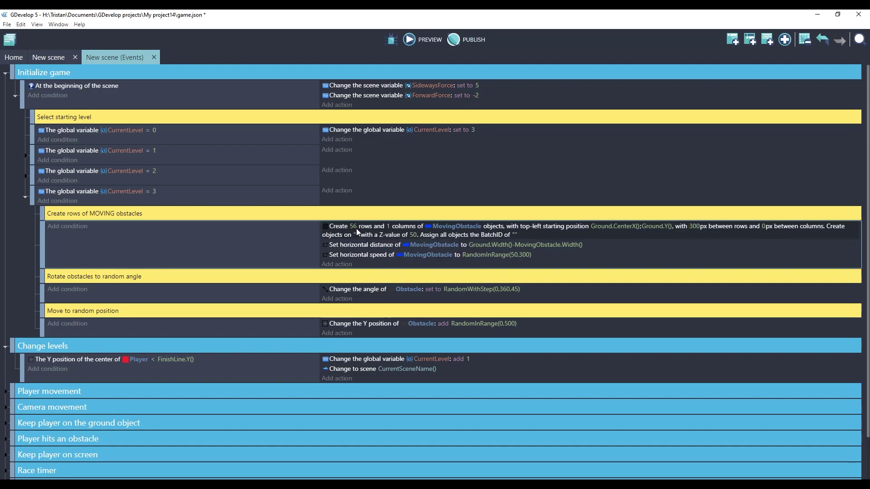
# Preview level 3 again and steer the player forward between the more closely spaced moving obstacles.
pyautogui.click(415, 39)
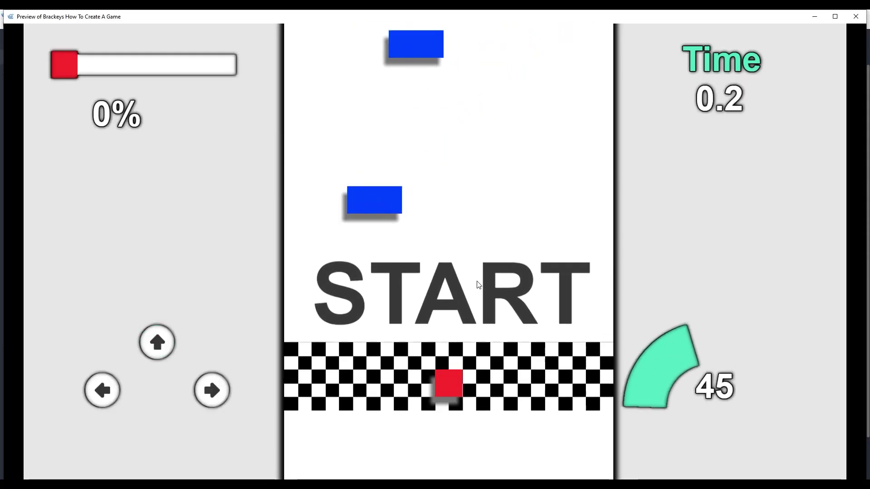
pyautogui.press('Up')
pyautogui.press('Left')
pyautogui.press('Right')
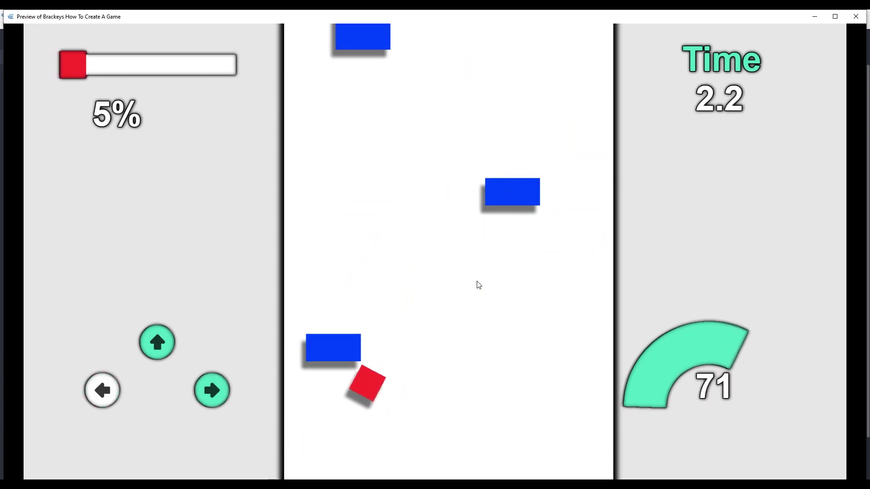
pyautogui.press('Left')
pyautogui.press('Up')
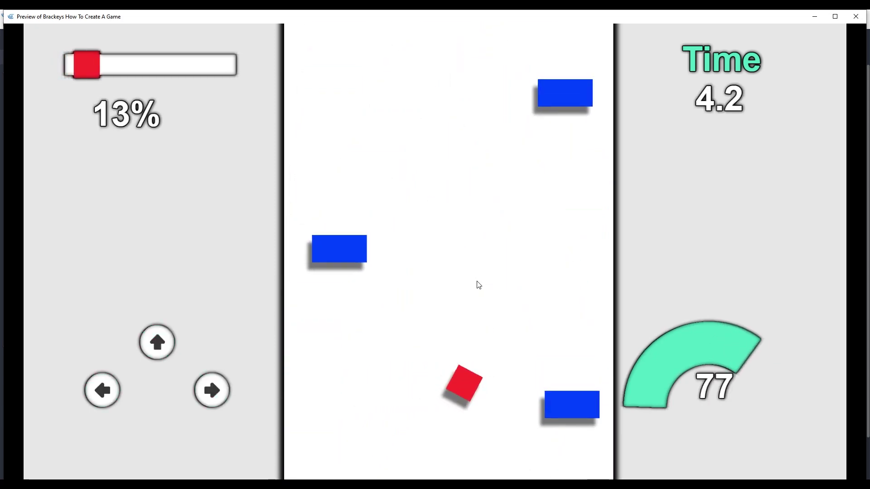
pyautogui.press('Right')
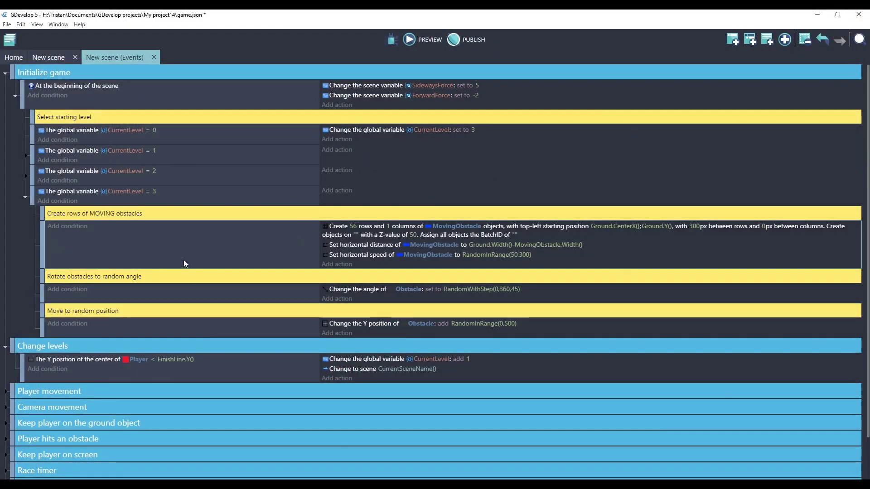
# Duplicate the obstacle collision event in the Player hits an obstacle group and set the copy's collided object to MovingObstacle.
pyautogui.click(7, 439)
pyautogui.scroll(-3, 97, 386)
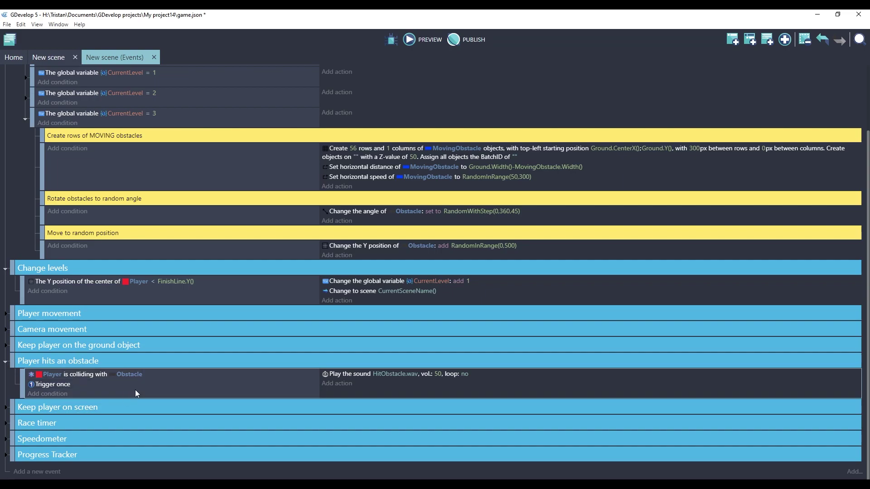
pyautogui.hotkey('ctrl', 'c')
pyautogui.hotkey('ctrl', 'v')
pyautogui.click(129, 405)
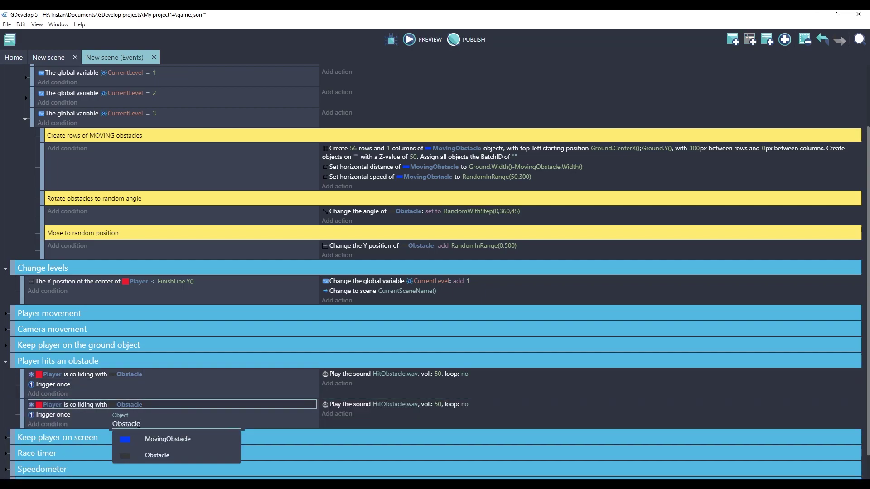
pyautogui.click(154, 439)
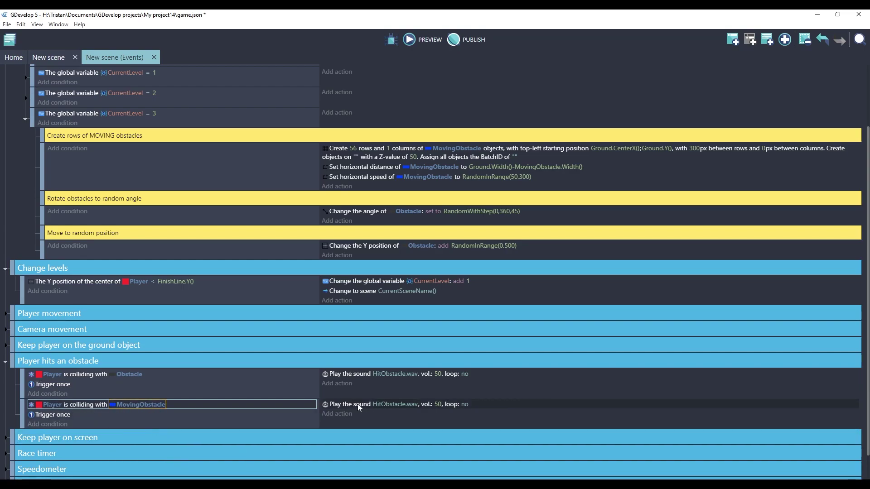
# Add an action to the MovingObstacle collision event that deactivates the RectangularMovement behavior of MovingObstacle.
pyautogui.click(337, 414)
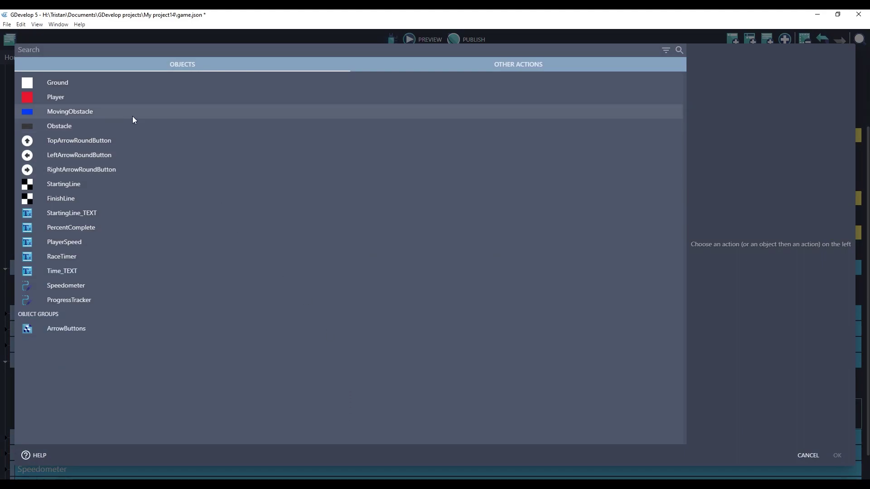
pyautogui.click(69, 117)
pyautogui.click(448, 50)
pyautogui.write('beh')
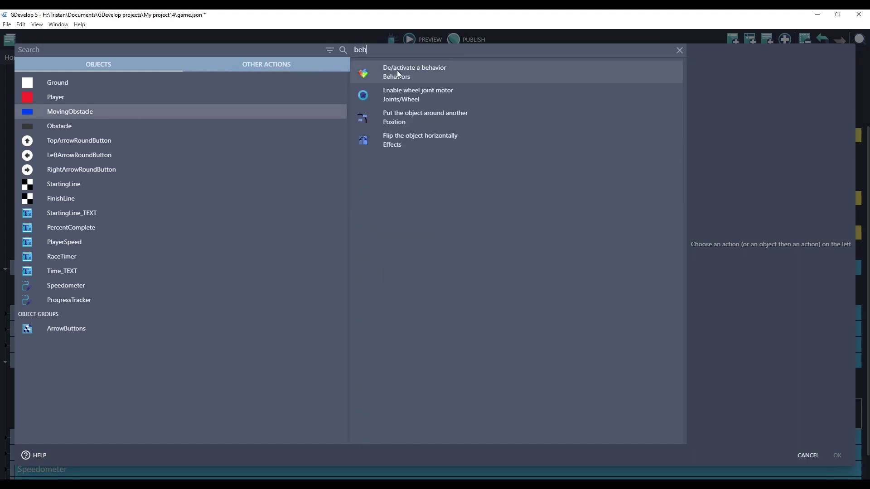
pyautogui.click(398, 74)
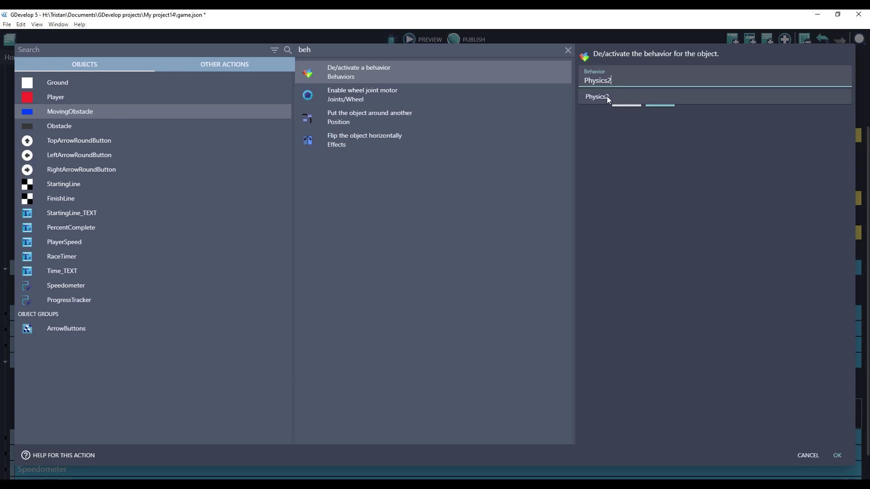
pyautogui.hotkey('ctrl', 'a')
pyautogui.press('BackSpace')
pyautogui.click(613, 112)
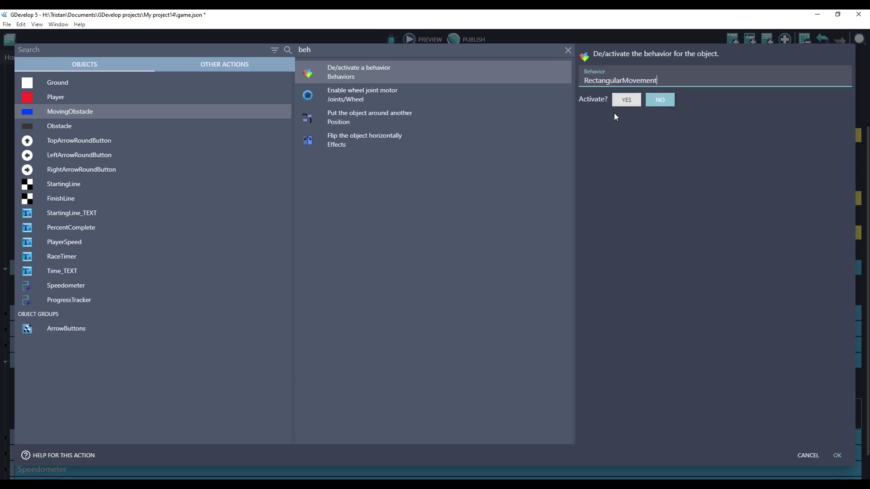
pyautogui.click(654, 103)
pyautogui.press('Return')
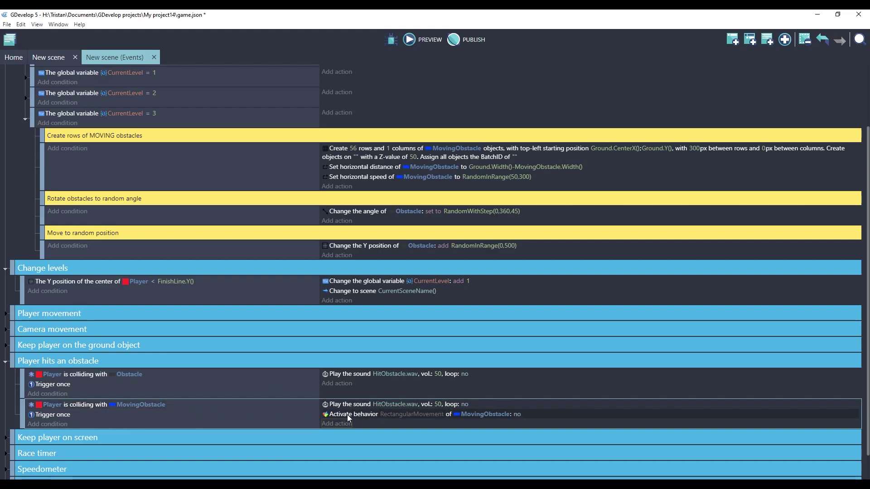
# Preview level 3 and steer the player into and around moving obstacles to test the collision behavior.
pyautogui.click(423, 41)
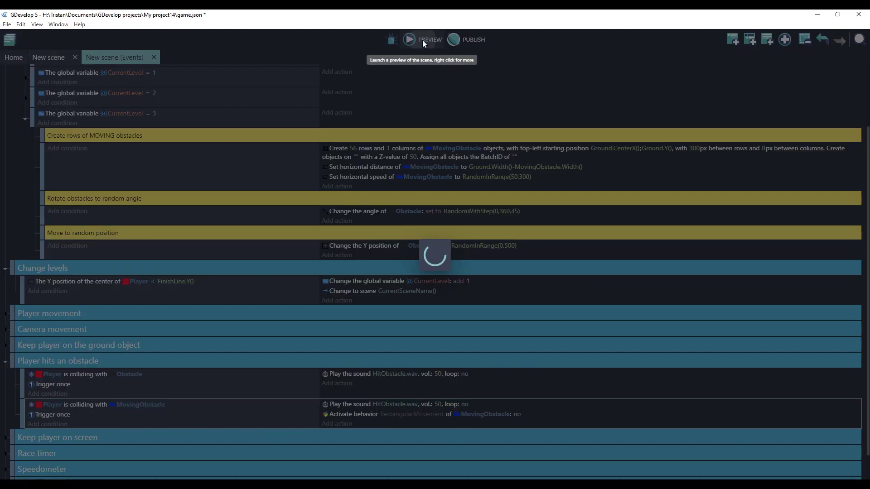
pyautogui.press('Up')
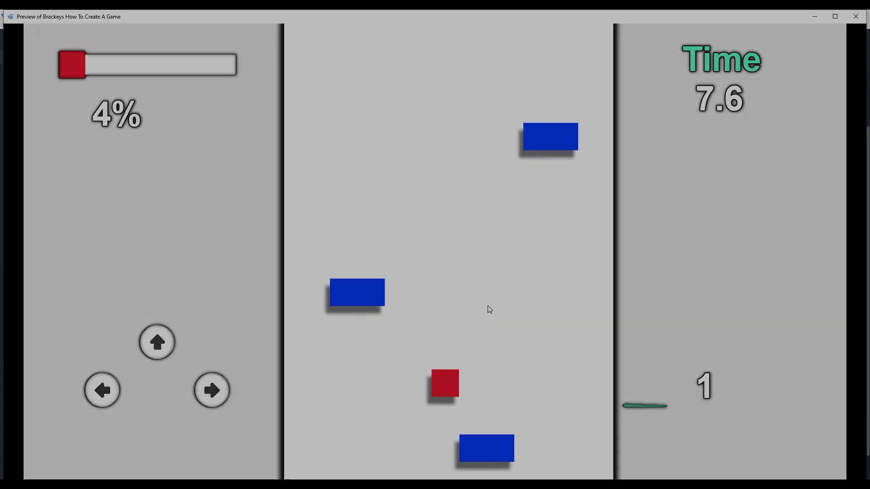
pyautogui.press('Up')
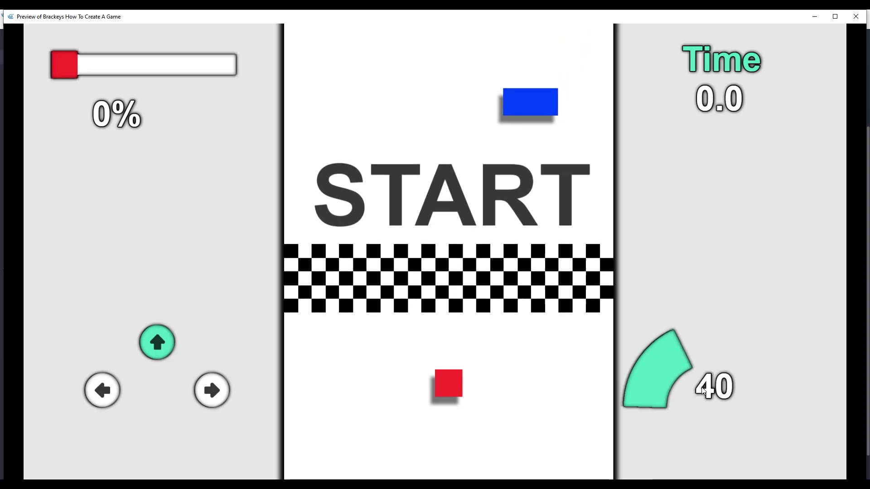
pyautogui.press('Left')
pyautogui.press('Right')
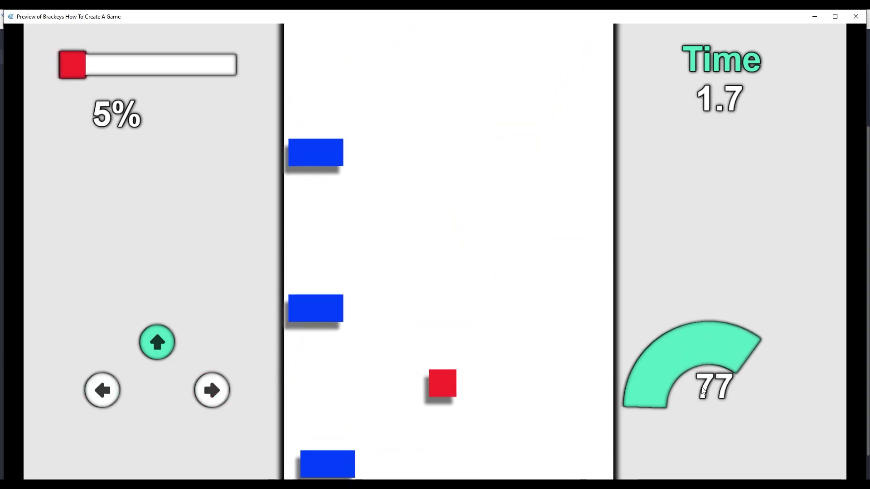
pyautogui.press('Left')
pyautogui.press('Right')
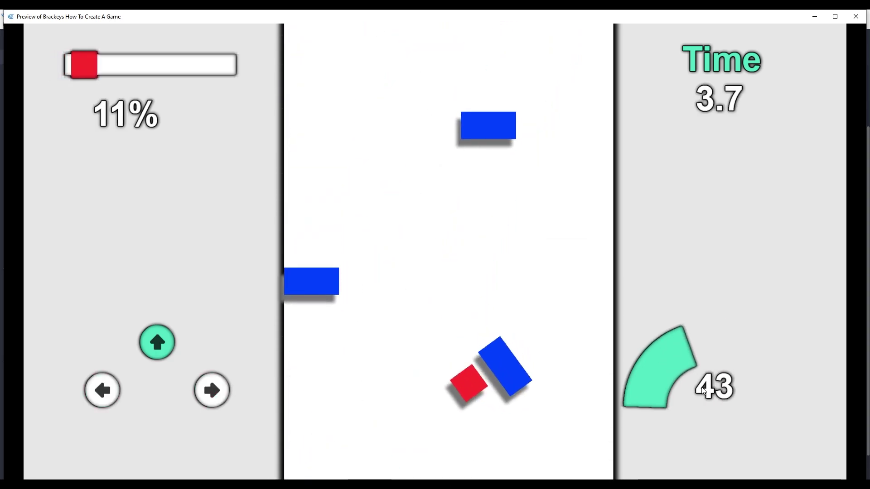
pyautogui.press('Left')
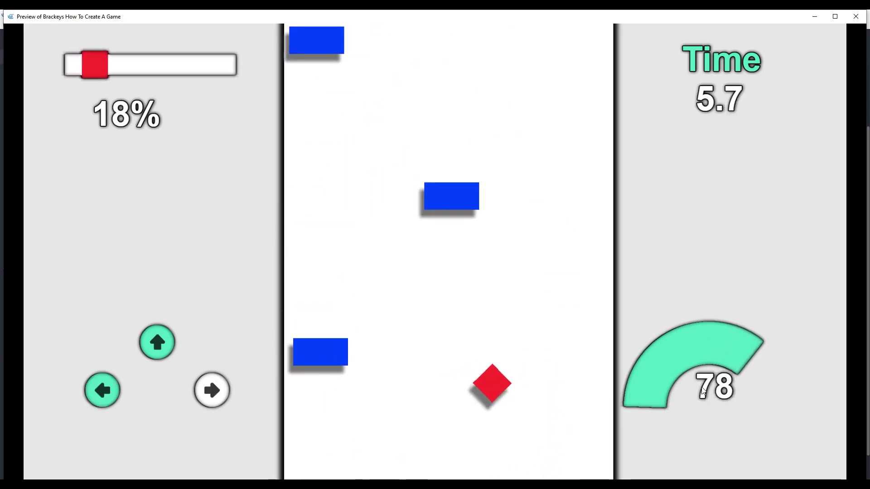
pyautogui.press('Right')
pyautogui.press('Right')
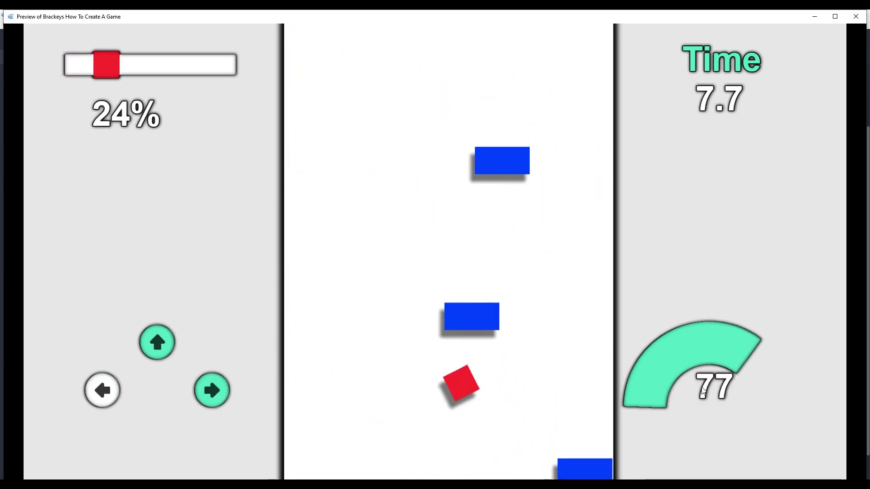
pyautogui.press('Left')
pyautogui.press('Right')
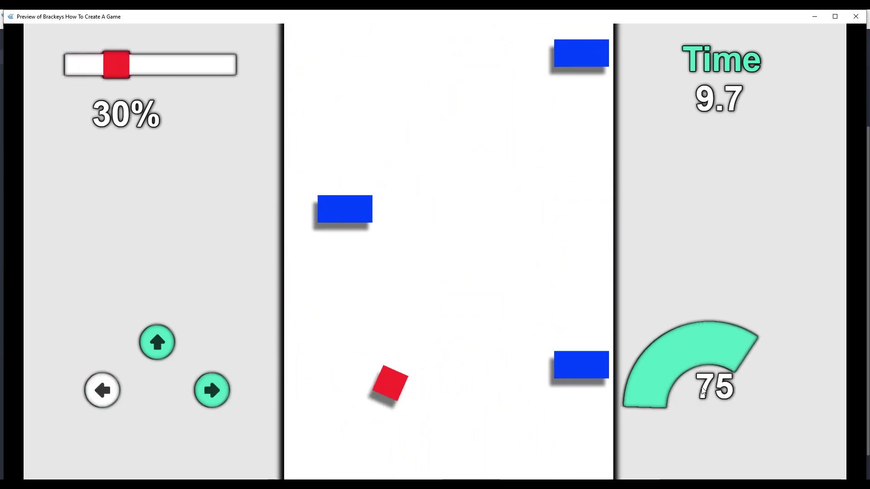
pyautogui.press('Left')
pyautogui.press('Right')
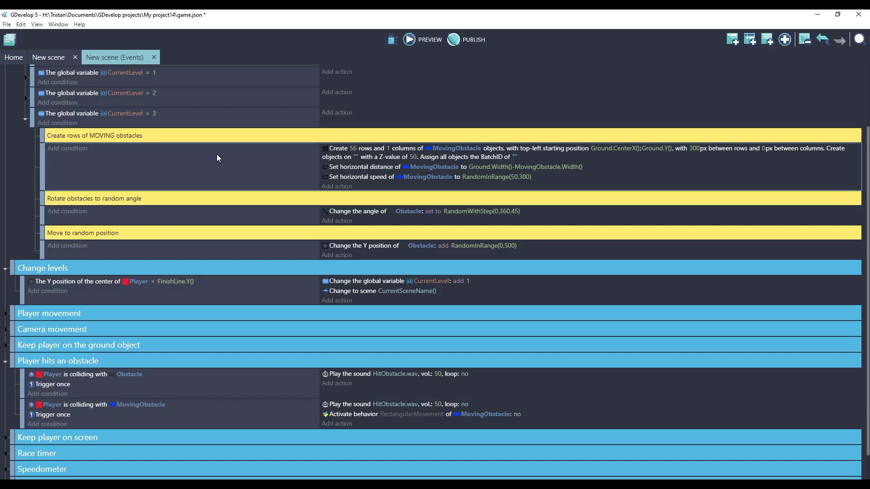
# Copy level 1's event that creates rows of Obstacle into level 3, directly below the moving-obstacle creation event.
pyautogui.scroll(3, 235, 182)
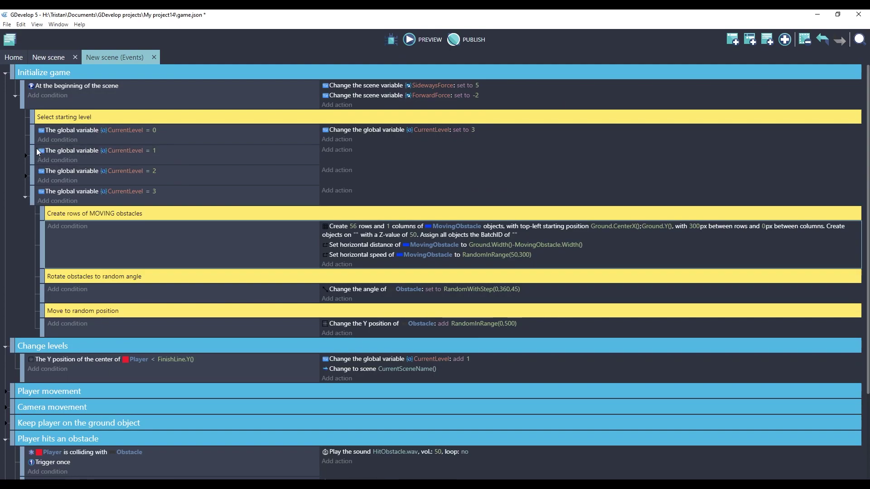
pyautogui.click(37, 156)
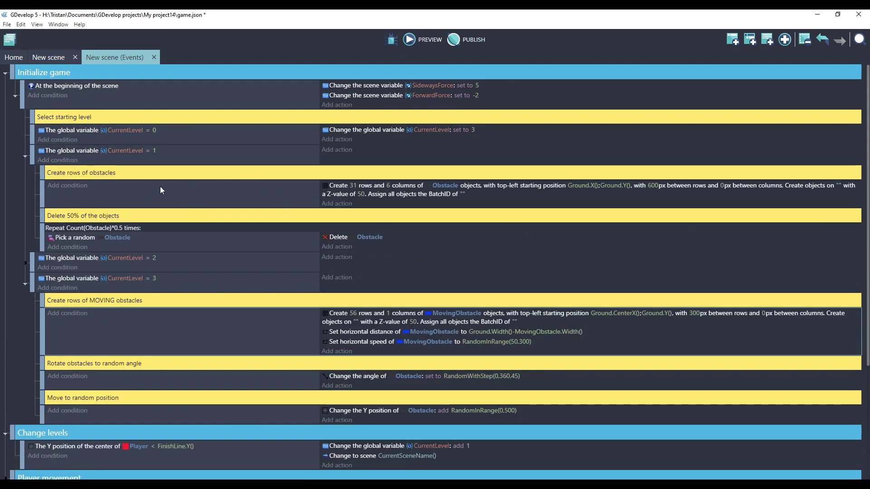
pyautogui.rightClick(178, 186)
pyautogui.click(190, 189)
pyautogui.scroll(-5, 134, 231)
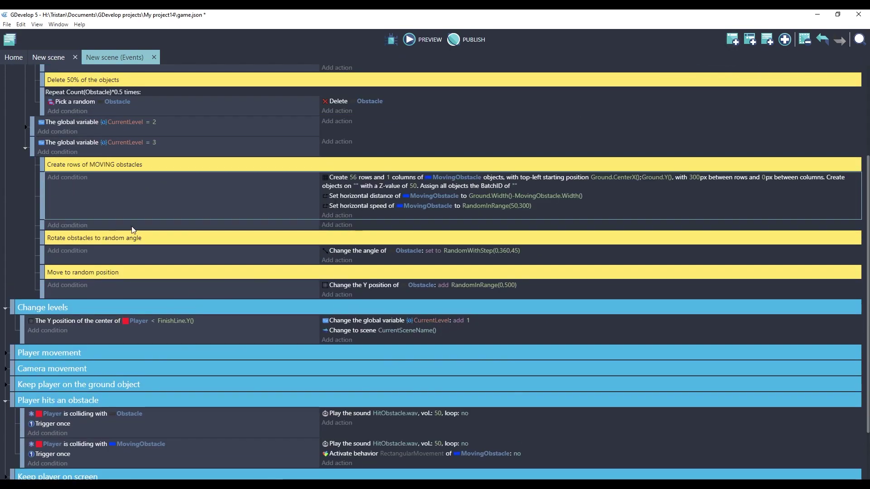
pyautogui.click(315, 227)
pyautogui.hotkey('ctrl', 'v')
pyautogui.press('Delete')
# Add the comment "Create static obstacles for reference" above the copied Obstacle creation event in level 3.
pyautogui.click(766, 40)
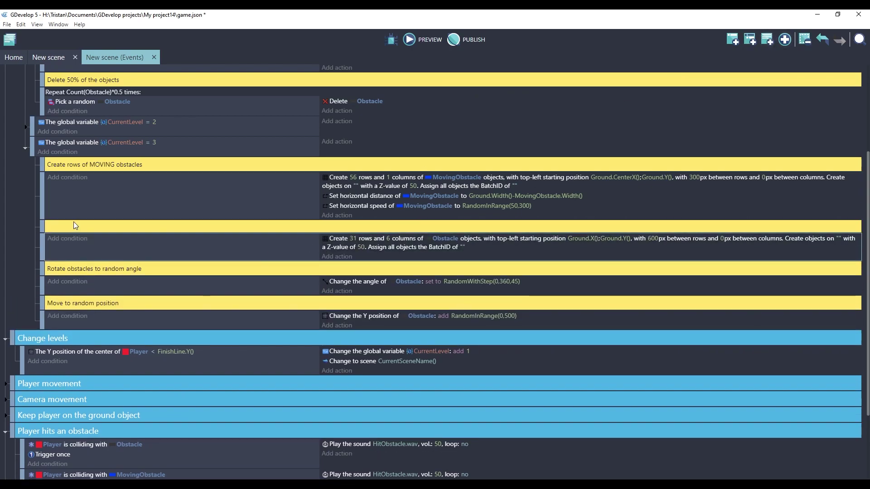
pyautogui.write('Create static obstacles for reference')
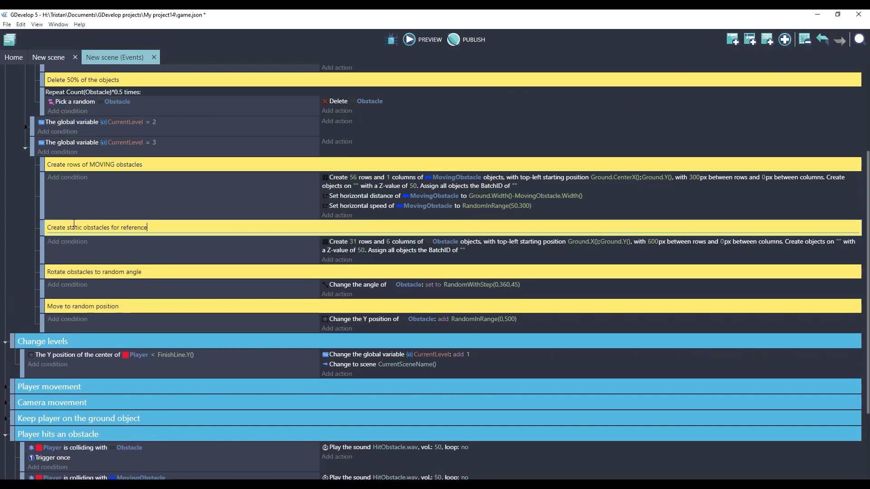
pyautogui.click(327, 247)
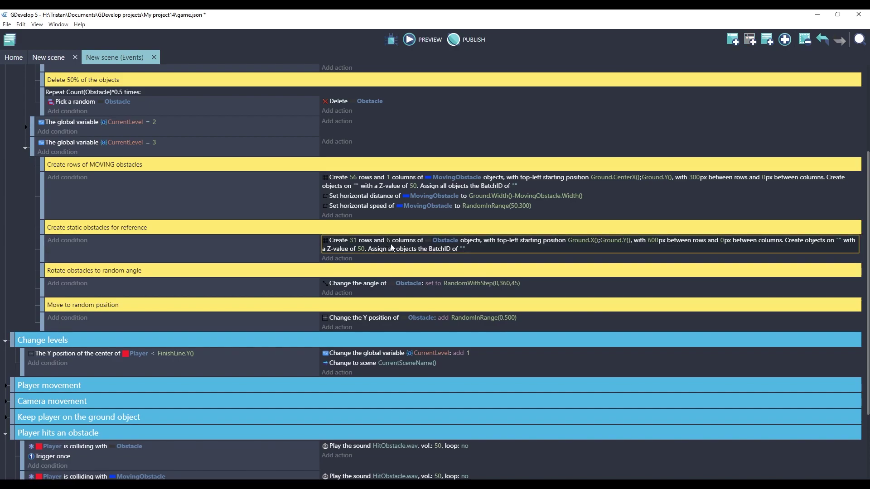
# Set the static Obstacle creation to 2 columns, starting X position Ground.X()-128 and Ground.Width() px between columns.
pyautogui.click(387, 240)
pyautogui.press('BackSpace')
pyautogui.write('2')
pyautogui.click(320, 248)
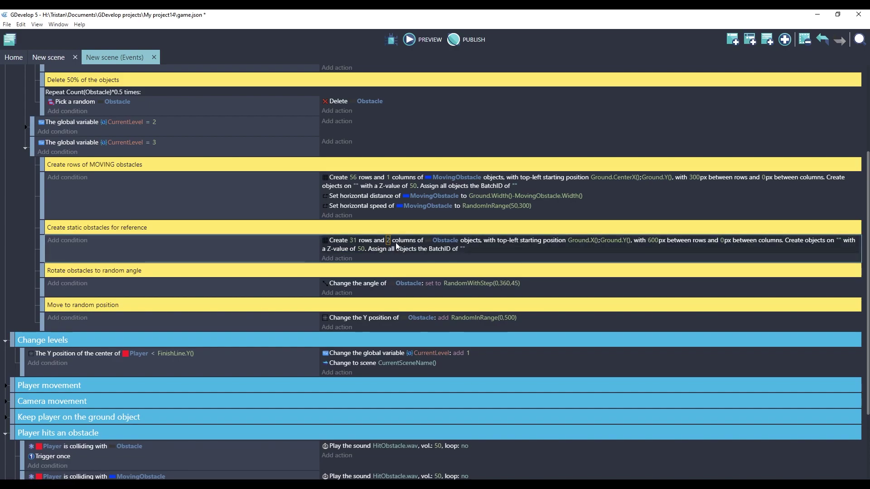
pyautogui.click(581, 240)
pyautogui.write('-')
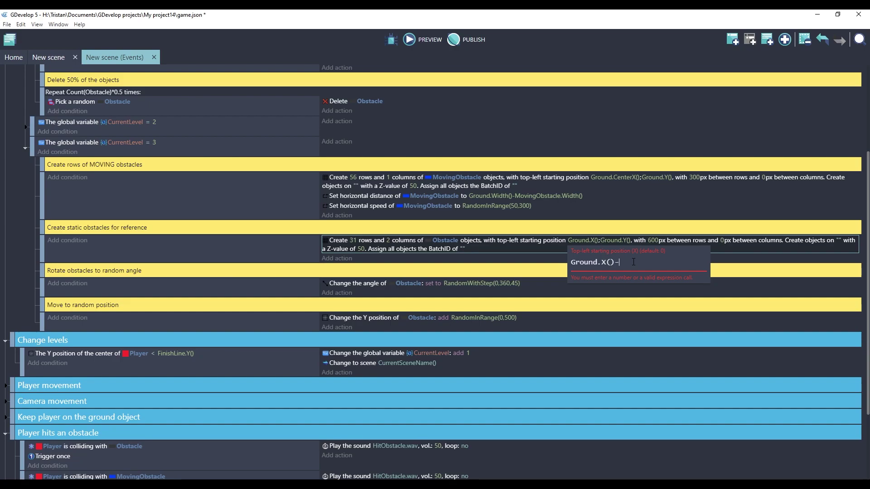
pyautogui.write('128')
pyautogui.click(721, 241)
pyautogui.hotkey('ctrl', 'v')
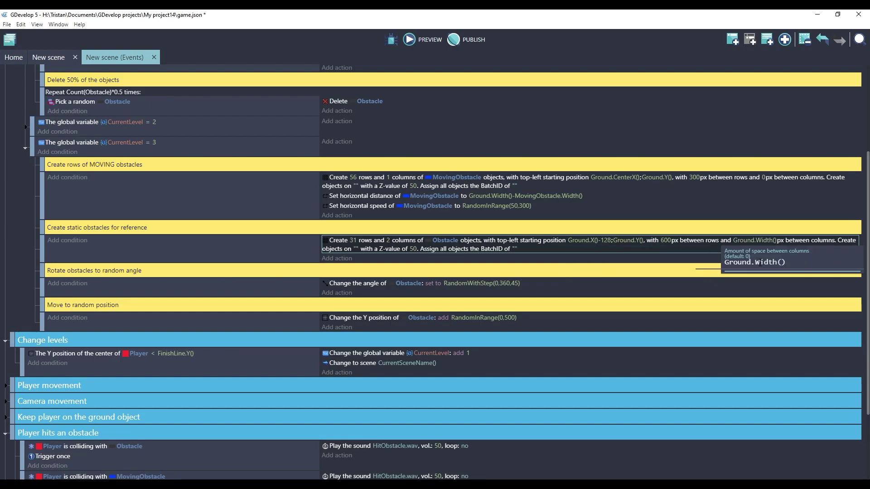
pyautogui.click(770, 213)
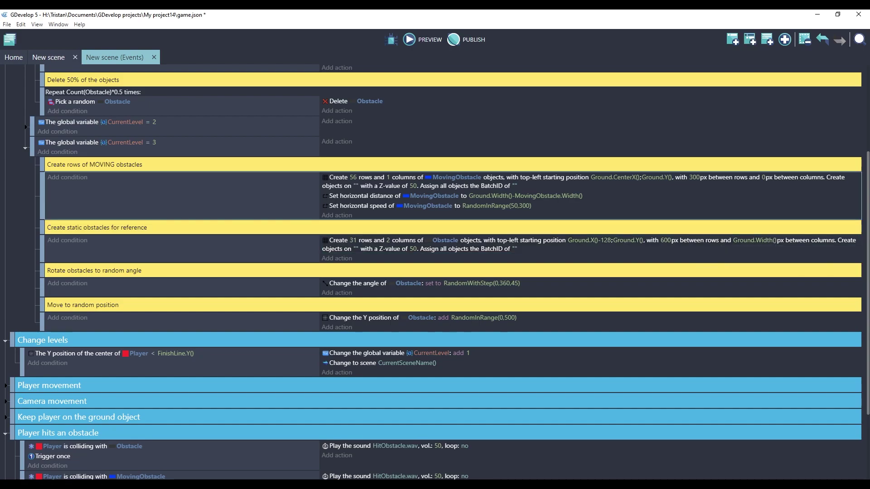
# Delete level 3's random rotation and random position events together with their comments.
pyautogui.click(182, 290)
pyautogui.press('Delete')
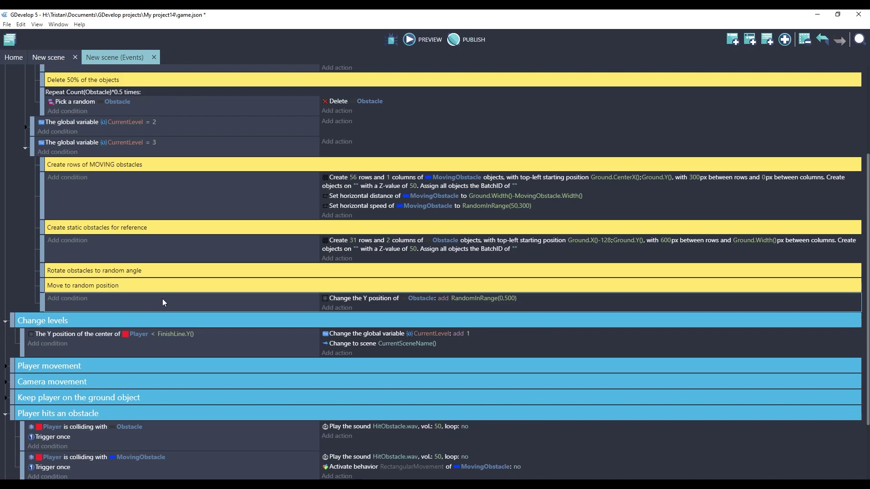
pyautogui.press('Delete')
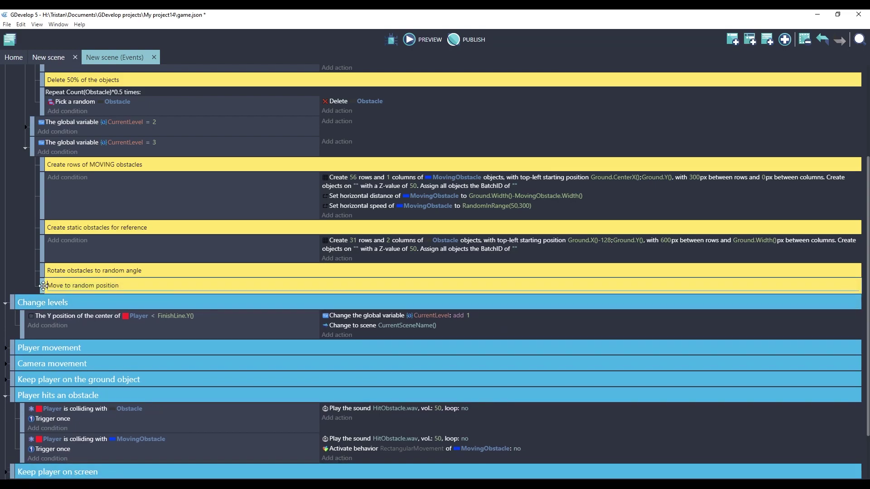
pyautogui.click(43, 286)
pyautogui.press('Delete')
pyautogui.click(51, 273)
pyautogui.press('Delete')
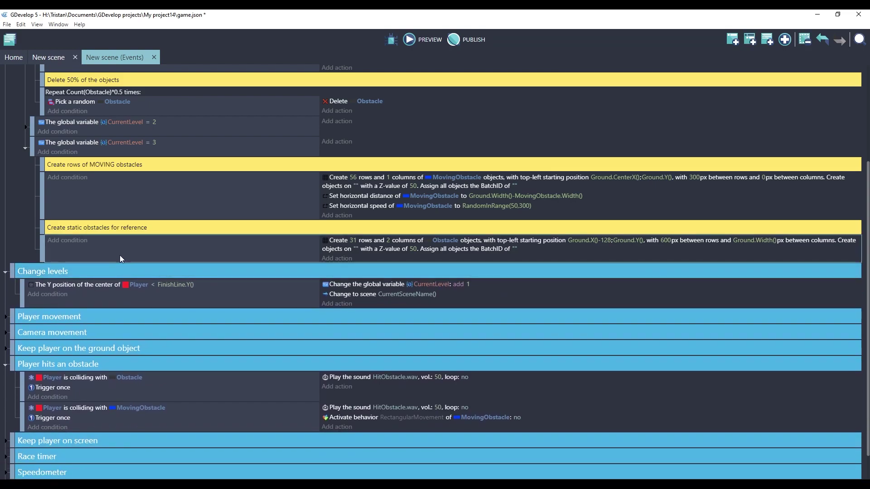
# Preview level 3 and drive the player toward the finish line to check the static obstacles beside the track.
pyautogui.click(418, 42)
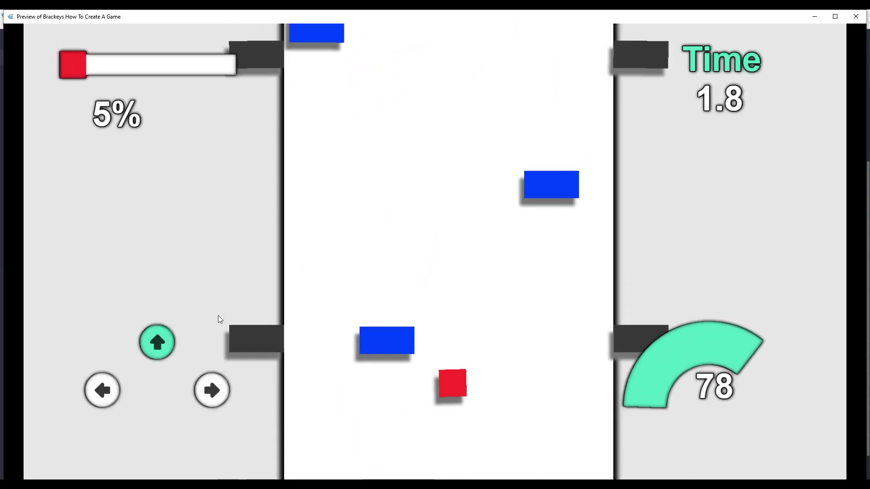
pyautogui.press('Left')
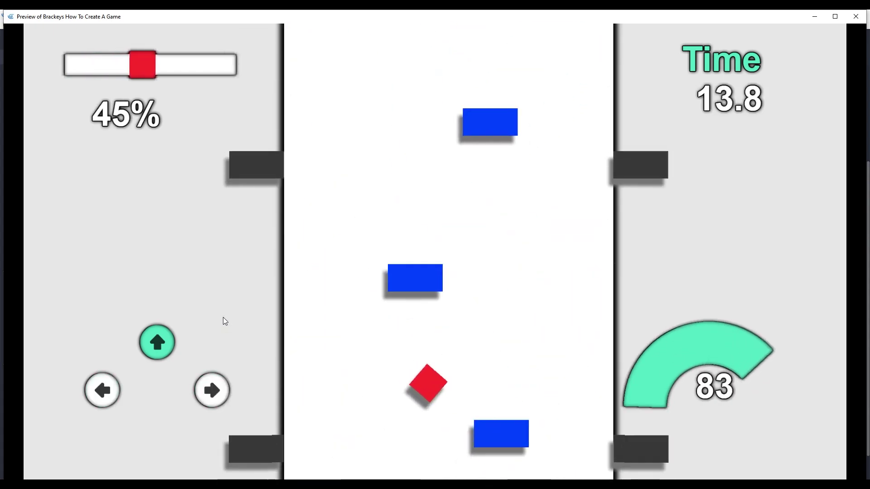
pyautogui.press('Right')
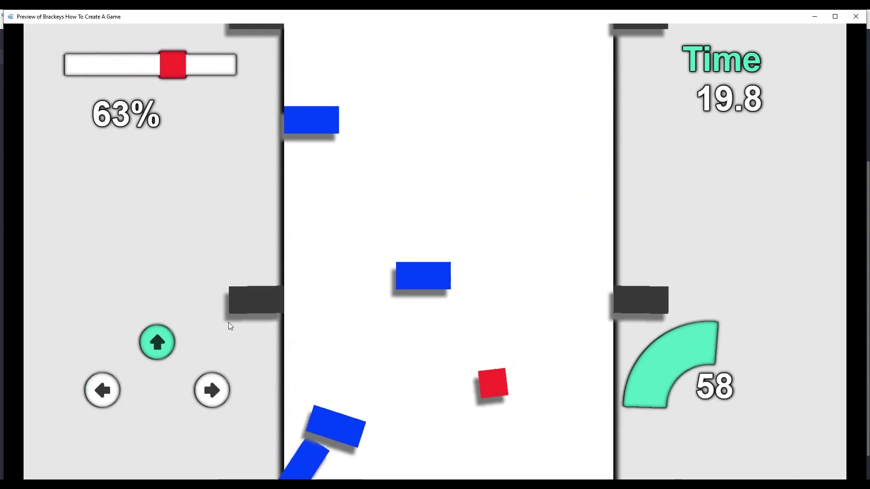
pyautogui.press('Left')
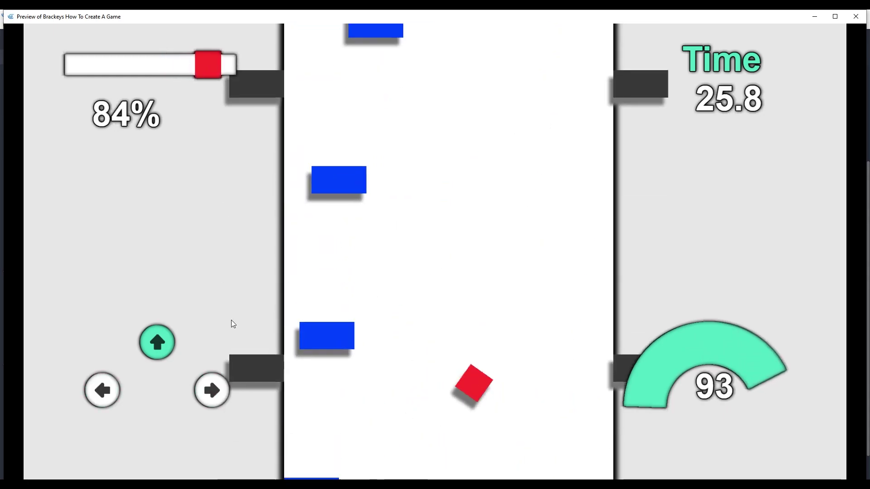
pyautogui.press('Right')
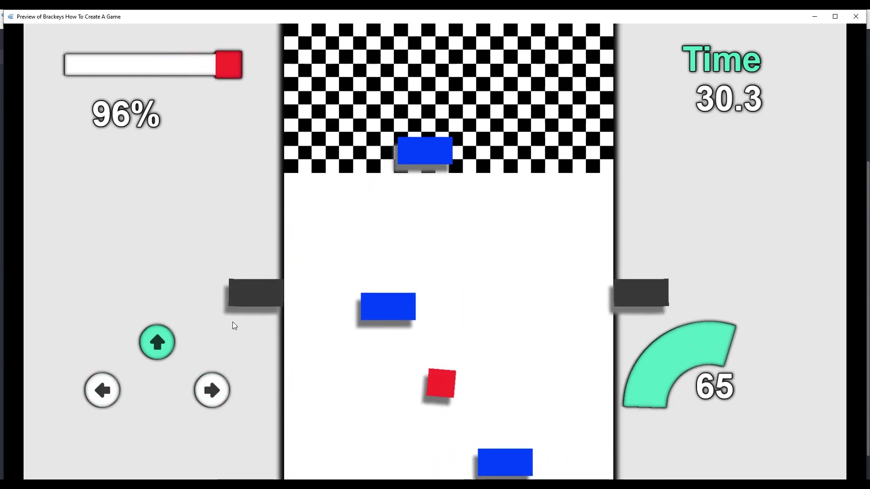
# Steer the player past the last moving obstacles across level 3's finish line in the preview.
pyautogui.press('Right')
pyautogui.press('Left')
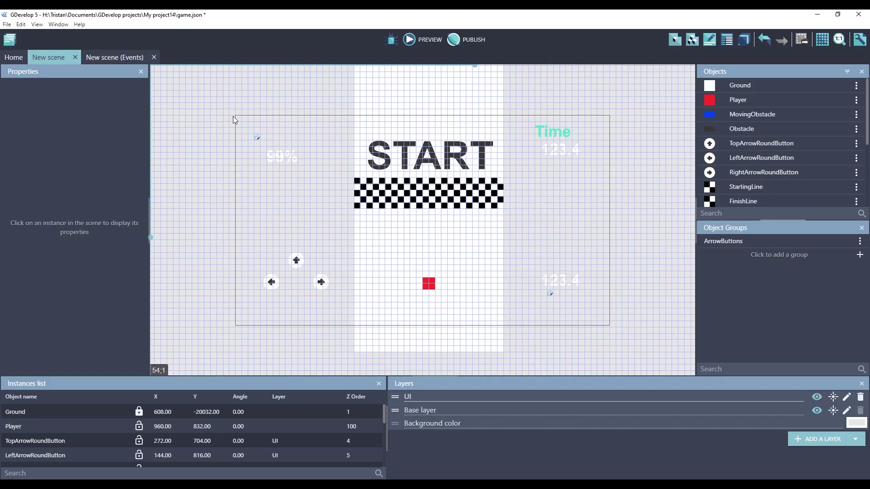
# Move the progress tracker and percentage text down in the scene to free space above them.
pyautogui.moveTo(206, 107); pyautogui.dragTo(337, 200)
pyautogui.press('Escape')
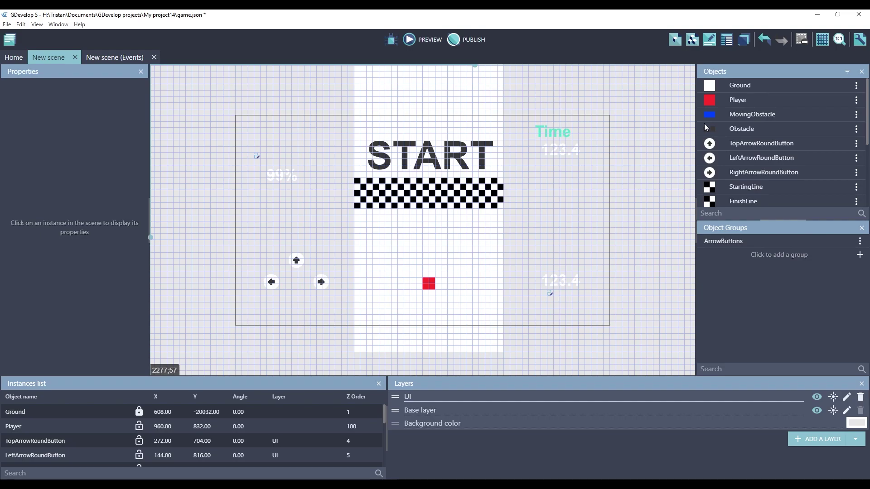
# Duplicate the Time_TEXT object and rename the copy CurrentLevel_TEXT.
pyautogui.scroll(-3, 770, 150)
pyautogui.click(856, 156)
pyautogui.click(816, 251)
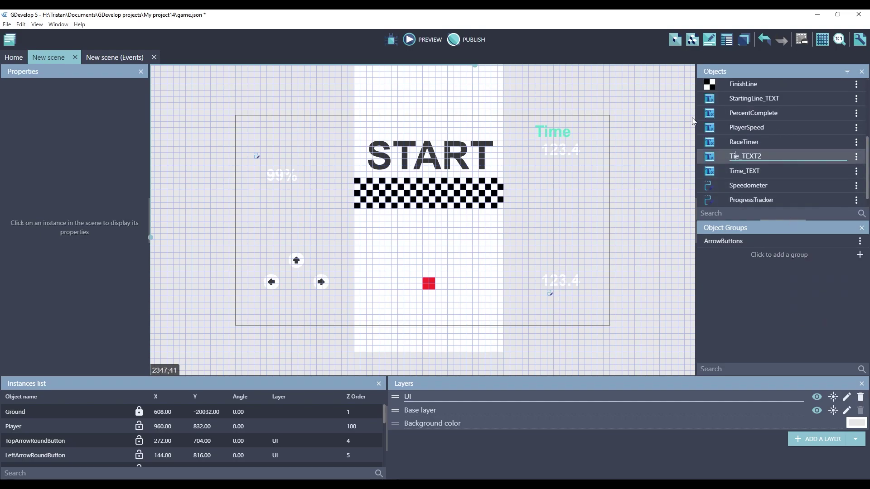
pyautogui.press('BackSpace')
pyautogui.press('BackSpace')
pyautogui.write('CurrentLevel')
pyautogui.press('End')
pyautogui.press('BackSpace')
# Set CurrentLevel_TEXT's initial text to "LEVEL 12" and place the object above the progress tracker.
pyautogui.doubleClick(732, 157)
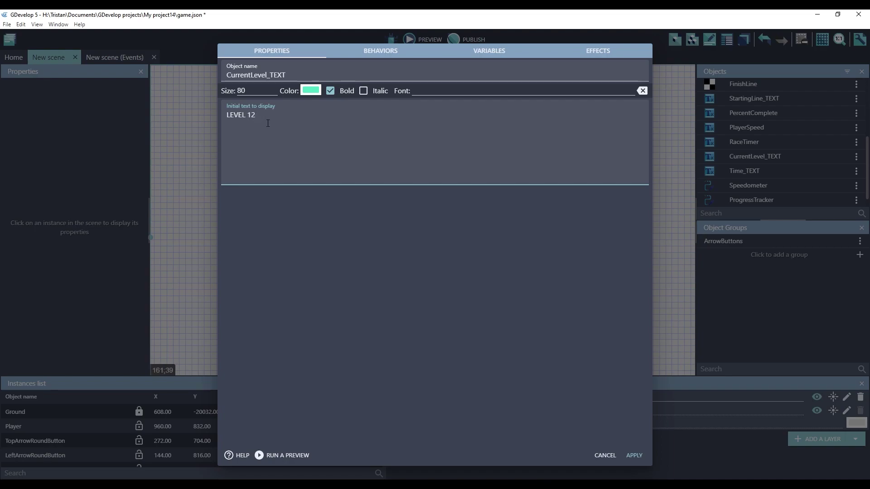
pyautogui.click(634, 456)
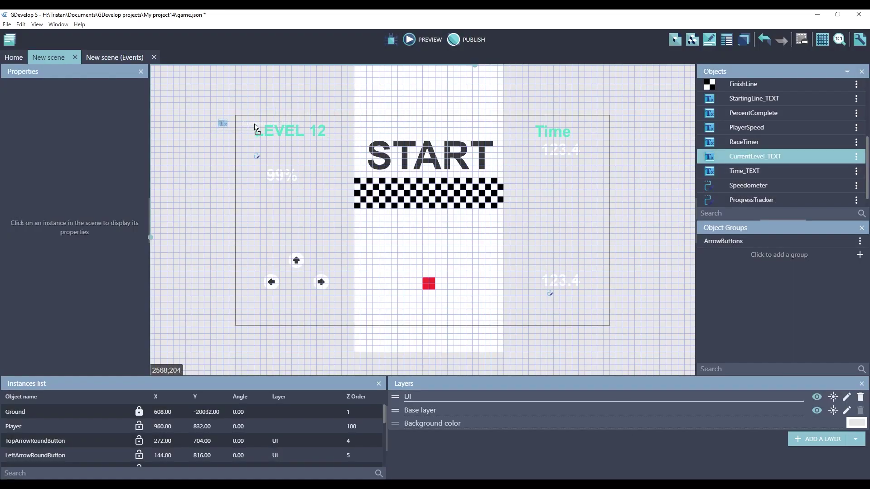
pyautogui.moveTo(255, 128); pyautogui.dragTo(255, 129)
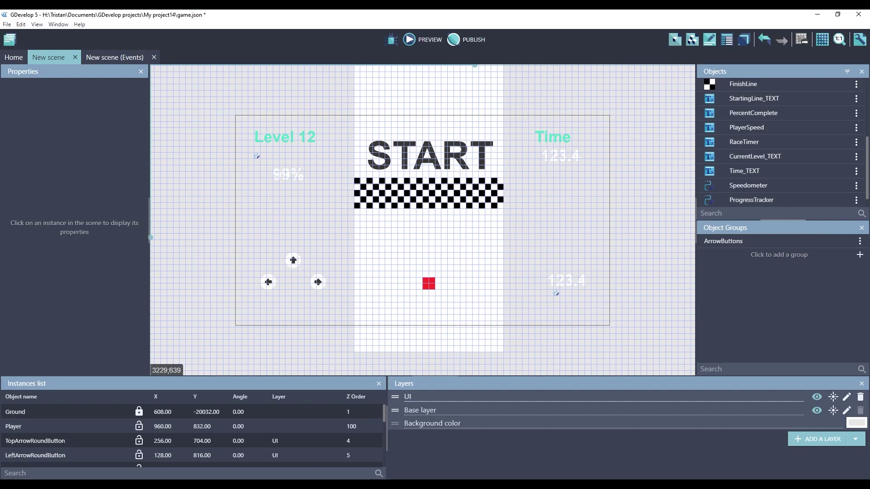
# Add an initialization sub-event commented "Update Current Level text" that sets CurrentLevel_TEXT's text to ToString(GlobalVariable(CurrentLevel)).
pyautogui.click(115, 57)
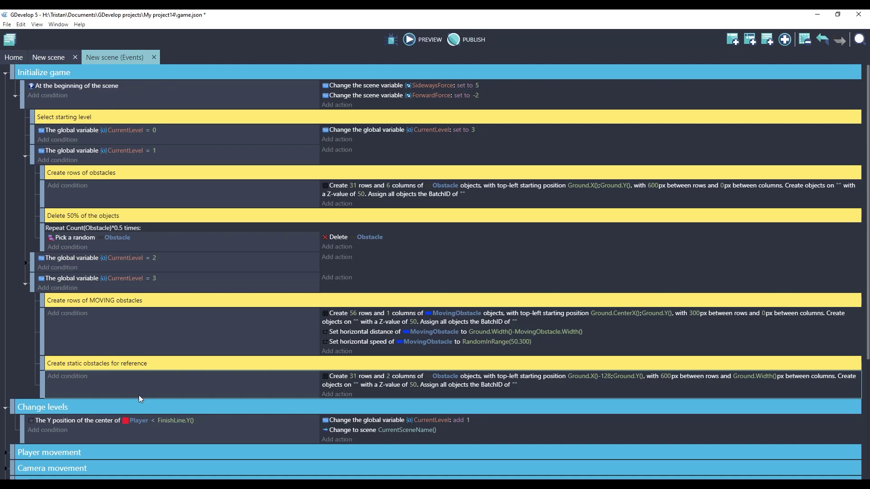
pyautogui.click(732, 39)
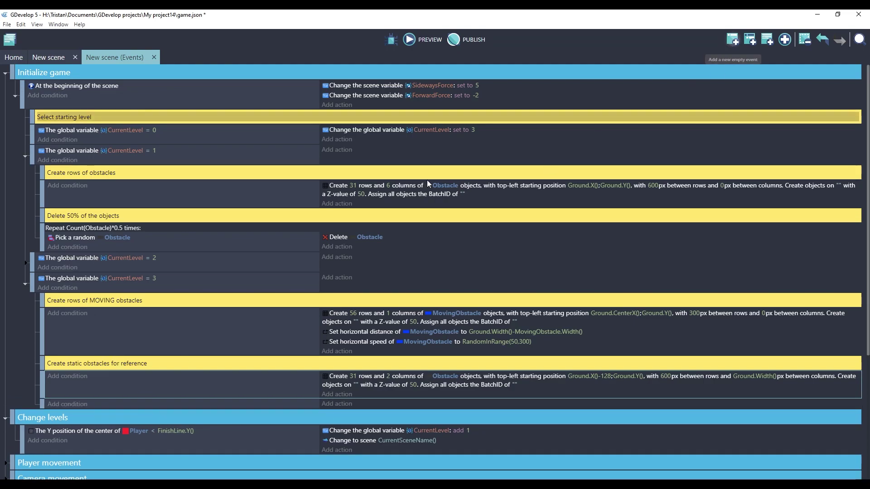
pyautogui.click(37, 404)
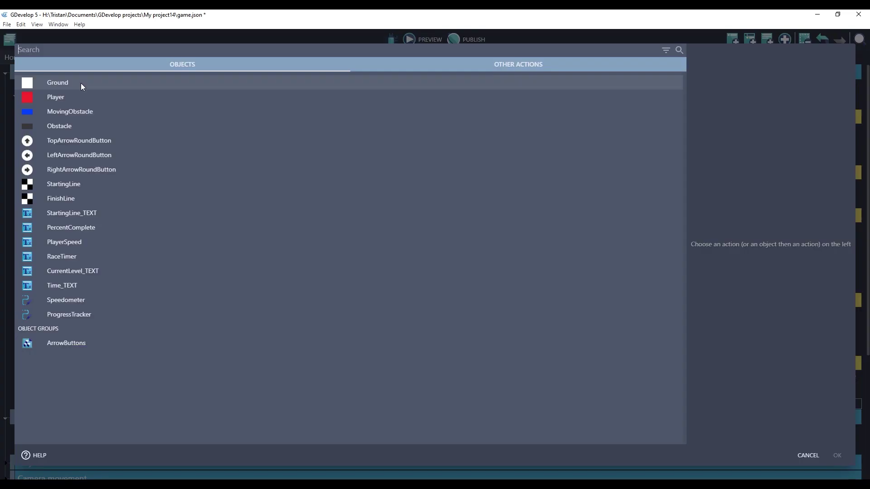
pyautogui.click(88, 271)
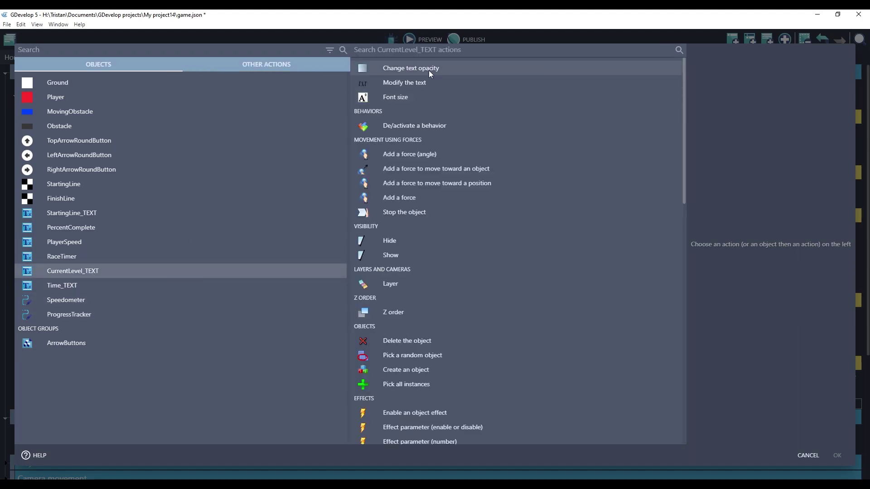
pyautogui.click(462, 85)
pyautogui.click(598, 80)
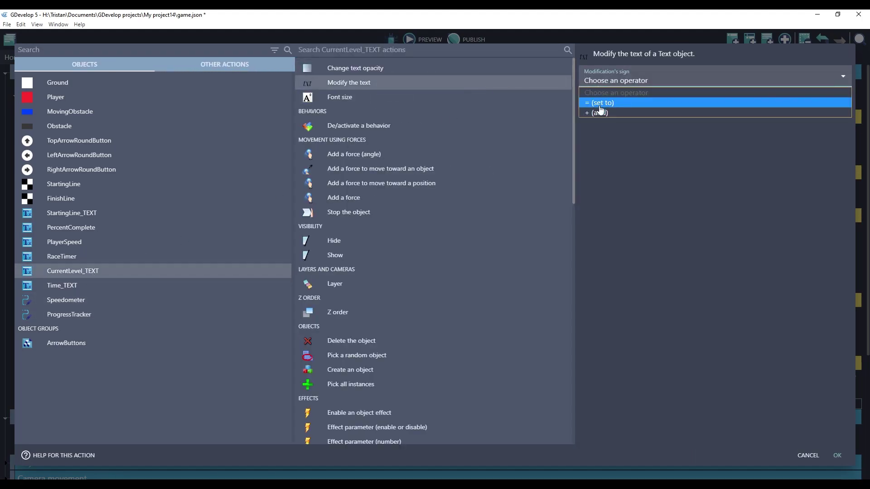
pyautogui.click(598, 100)
pyautogui.hotkey('ctrl', 'a')
pyautogui.write('ToString(GlobalVariable(CurrentLevel))')
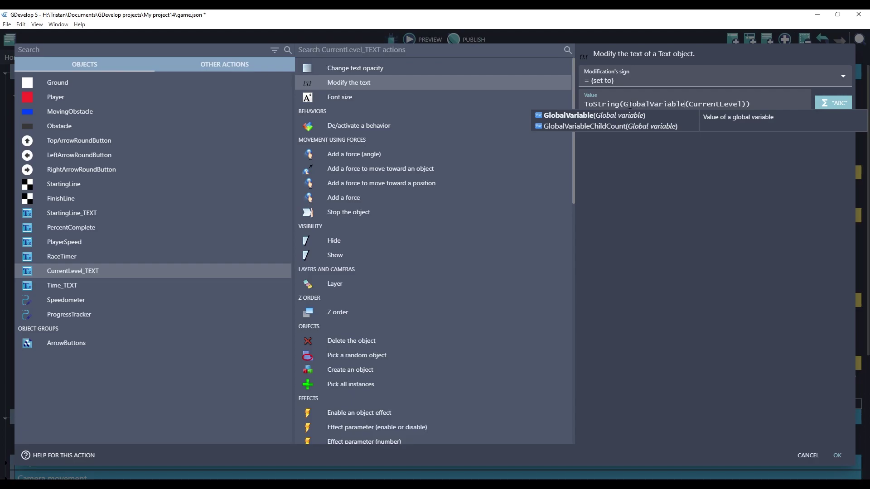
pyautogui.press('Return')
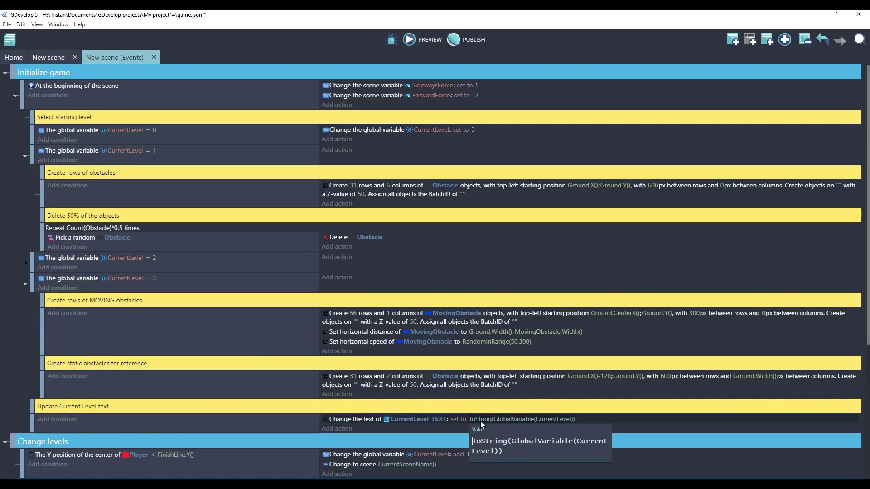
# Prefix the CurrentLevel_TEXT text expression with "Level: " +.
pyautogui.write('"Leve')
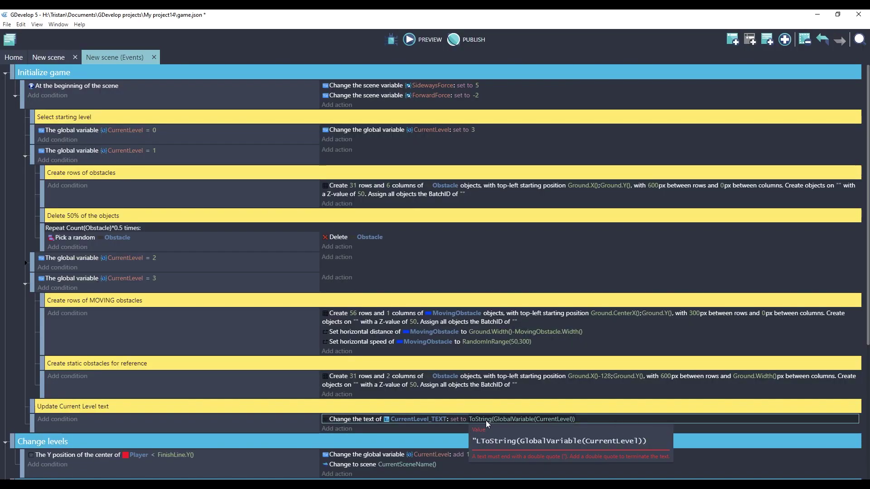
pyautogui.write('l: ')
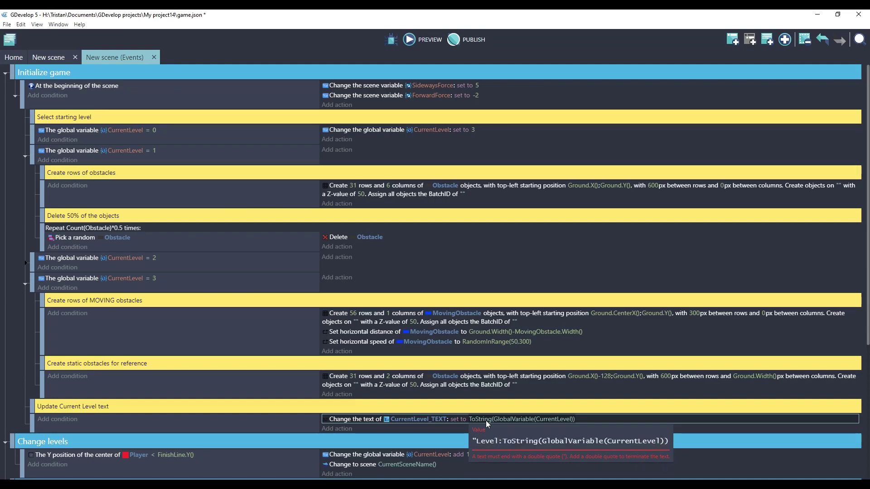
pyautogui.write('" +')
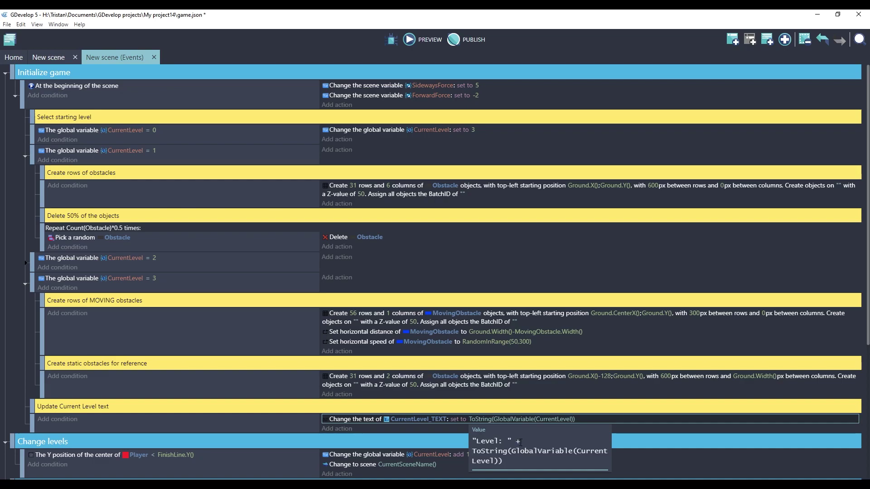
pyautogui.click(291, 396)
# Check the level text's placement in the scene, and set the starting value of the CurrentLevel global variable to 1.
pyautogui.hotkey('ctrl', 'shift', 'Tab')
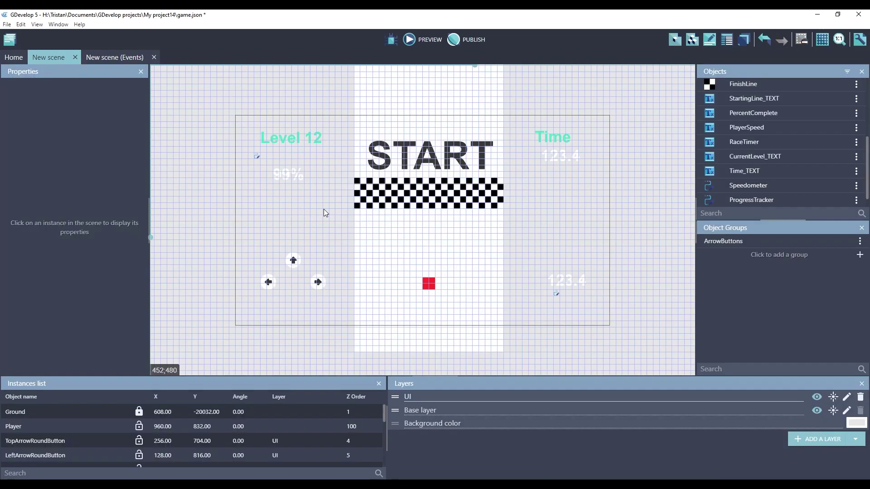
pyautogui.click(105, 57)
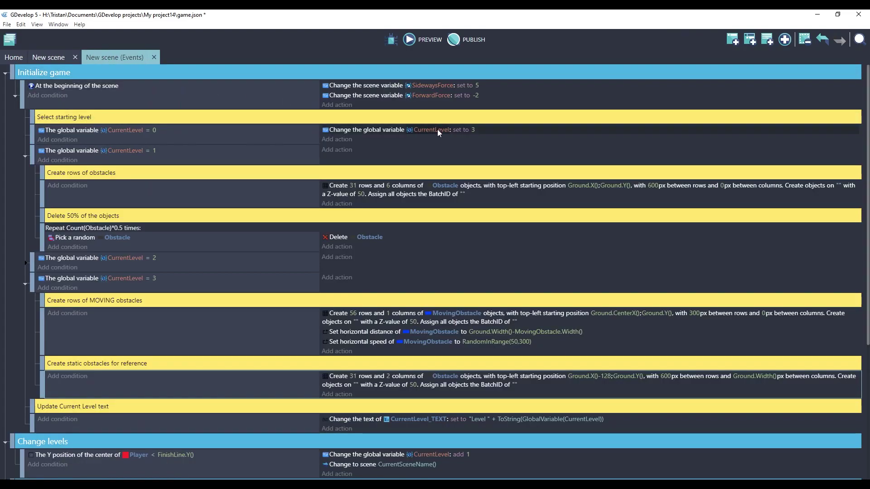
pyautogui.click(480, 135)
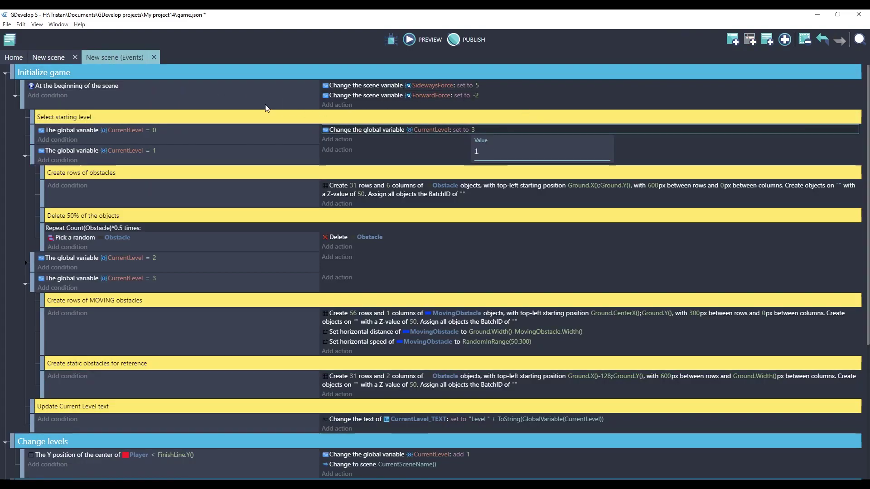
pyautogui.click(285, 98)
# Preview the game and drive the player through level 1 to check the level text and the change to level 2.
pyautogui.click(423, 45)
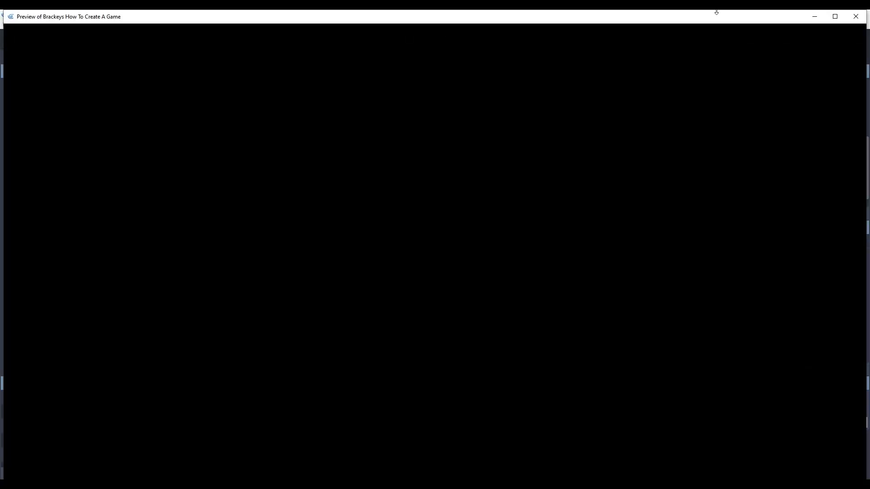
pyautogui.press('Left')
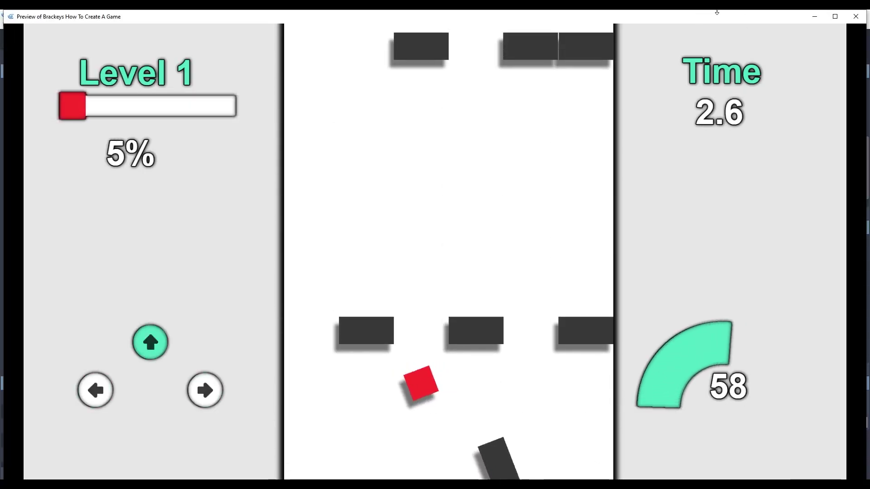
pyautogui.press('Right')
pyautogui.press('Left')
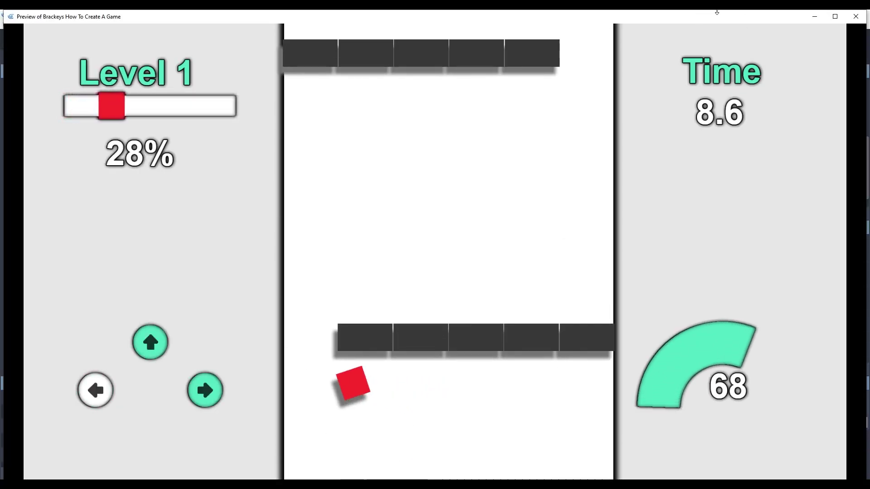
pyautogui.press('Right')
pyautogui.press('Left')
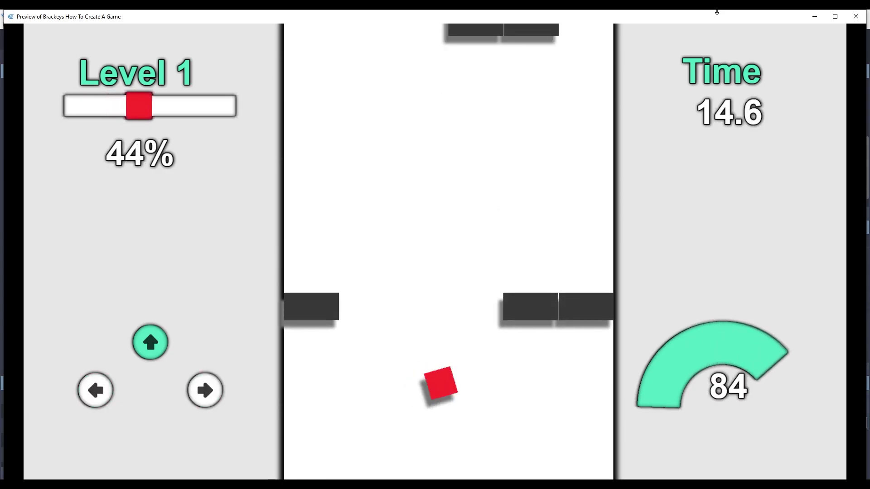
pyautogui.press('Right')
pyautogui.press('Right')
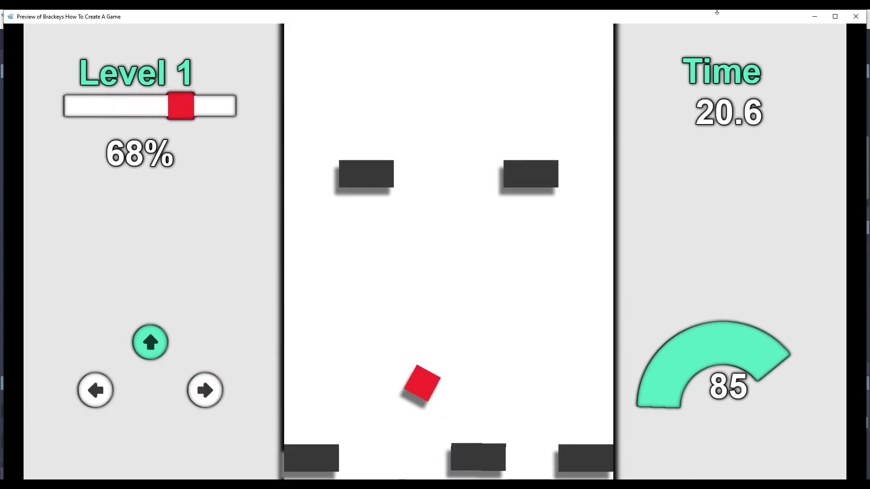
pyautogui.press('Left')
pyautogui.press('Right')
pyautogui.press('Left')
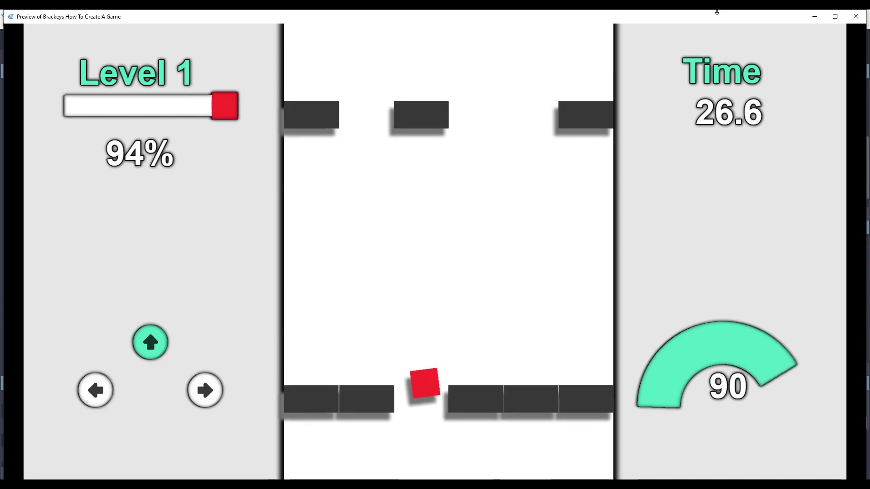
pyautogui.press('Up')
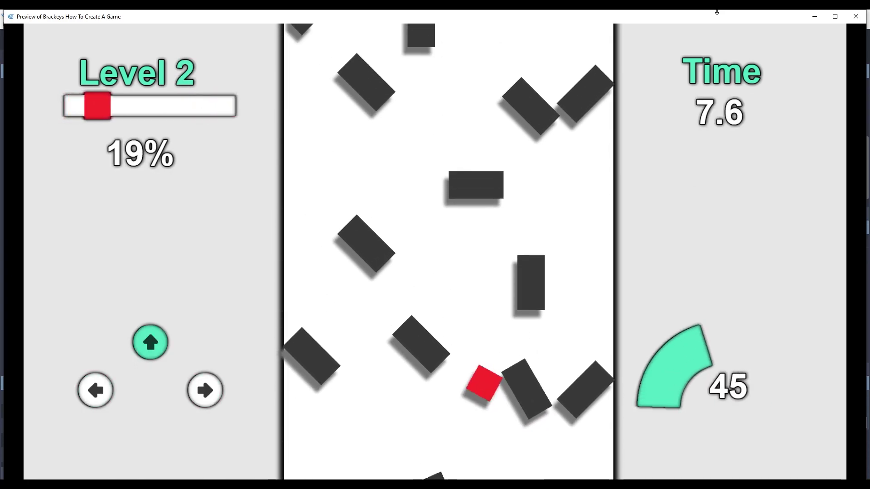
# Drive the player through level 2's rotated obstacles and across the finish line to check the change to level 3.
pyautogui.press('Left')
pyautogui.press('Right')
pyautogui.press('Right')
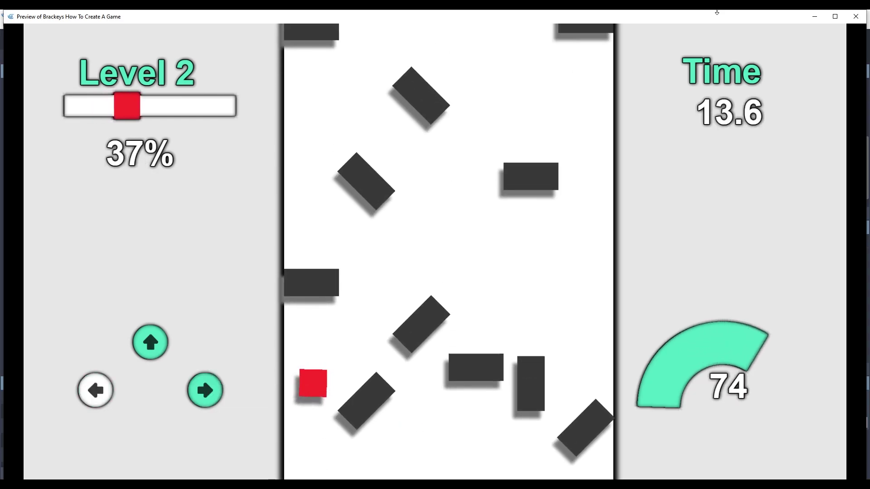
pyautogui.press('Left')
pyautogui.press('Right')
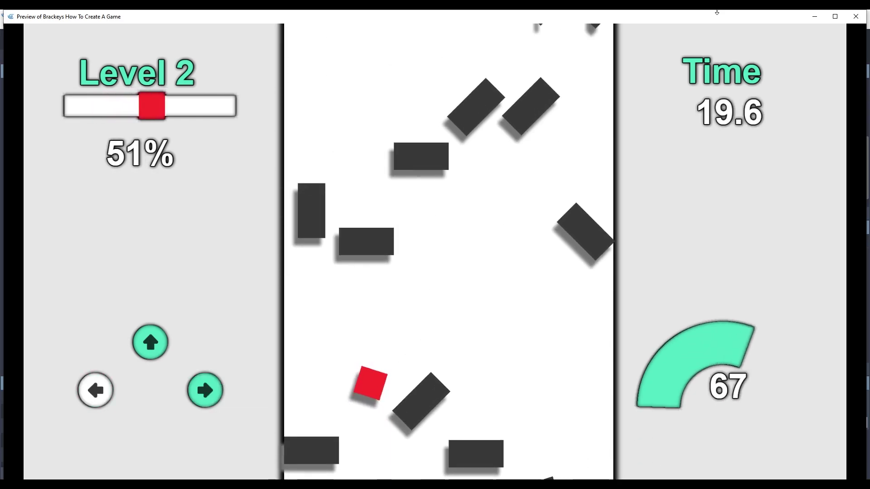
pyautogui.press('Left')
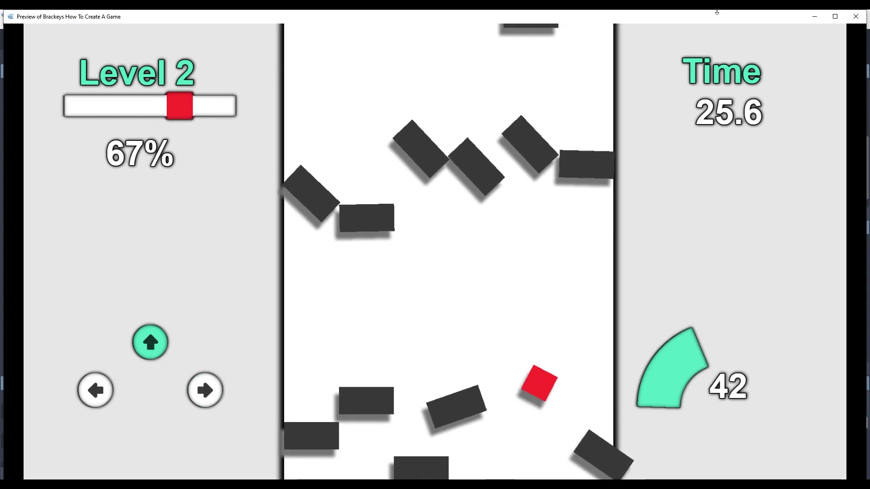
pyautogui.press('Left')
pyautogui.press('Right')
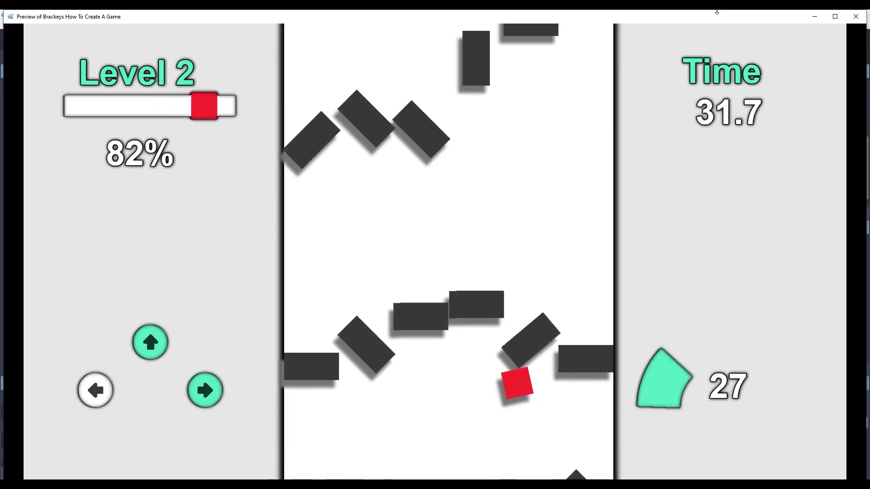
pyautogui.press('Left')
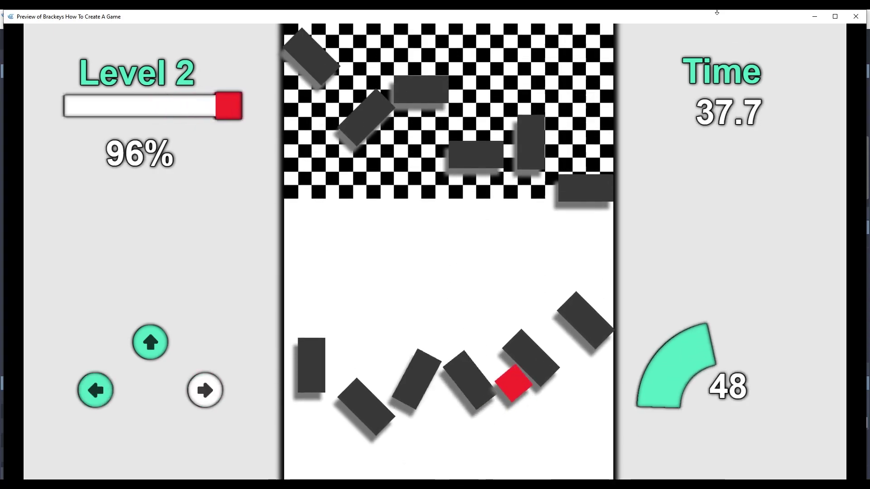
pyautogui.press('Up')
pyautogui.press('Right')
# Steer the player between level 3's moving obstacles toward the finish line to check the level's display and gameplay.
pyautogui.press('Left')
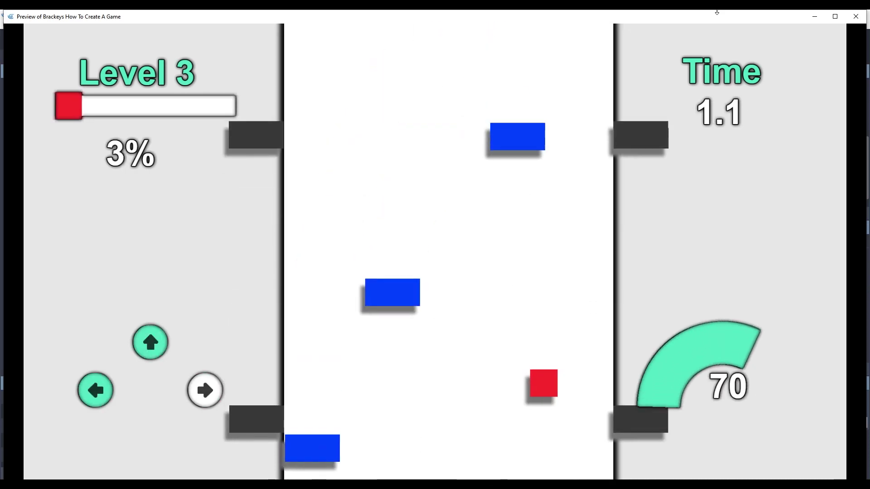
pyautogui.press('Left')
pyautogui.press('Right')
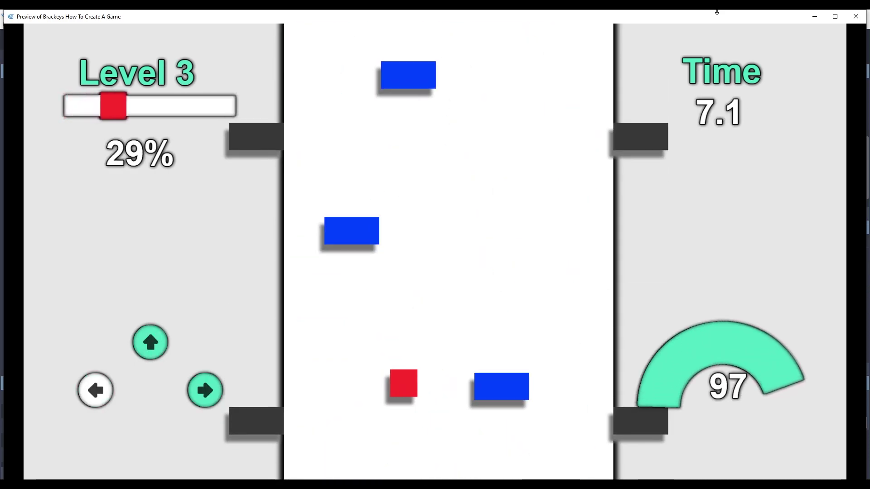
pyautogui.press('Left')
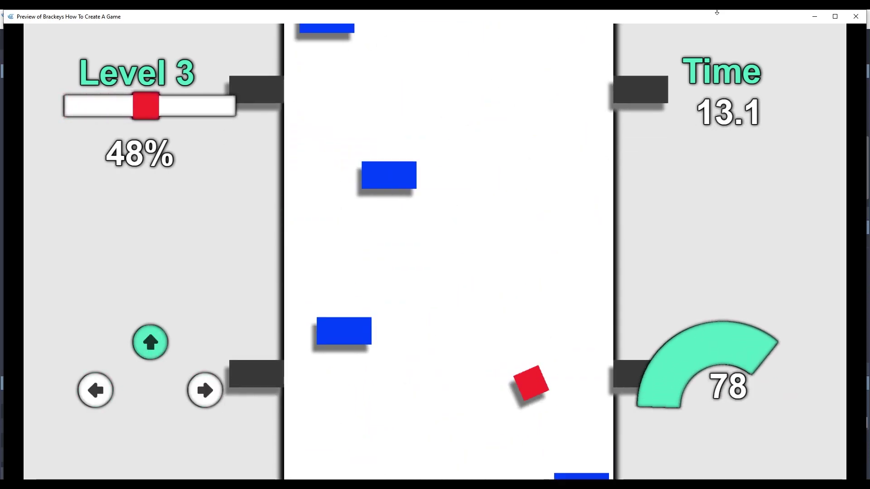
pyautogui.press('Right')
pyautogui.press('Left')
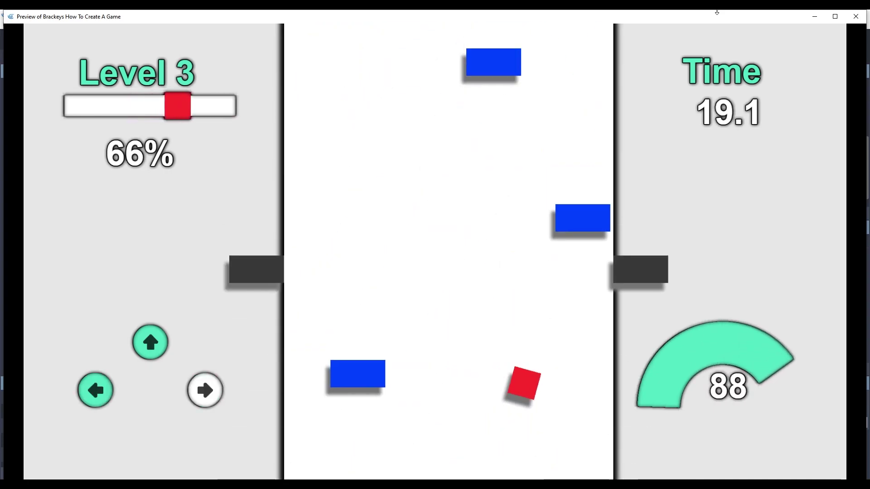
pyautogui.press('Right')
pyautogui.press('Left')
pyautogui.press('Left')
pyautogui.press('Right')
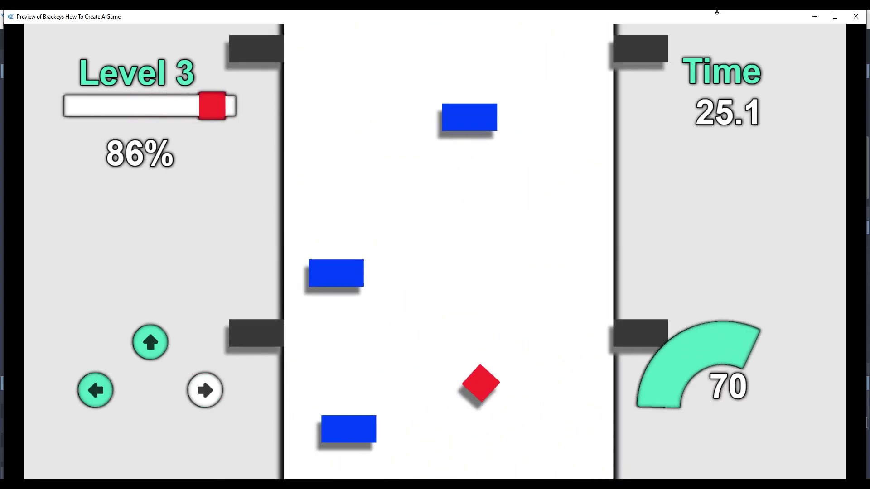
pyautogui.press('Left')
pyautogui.press('Right')
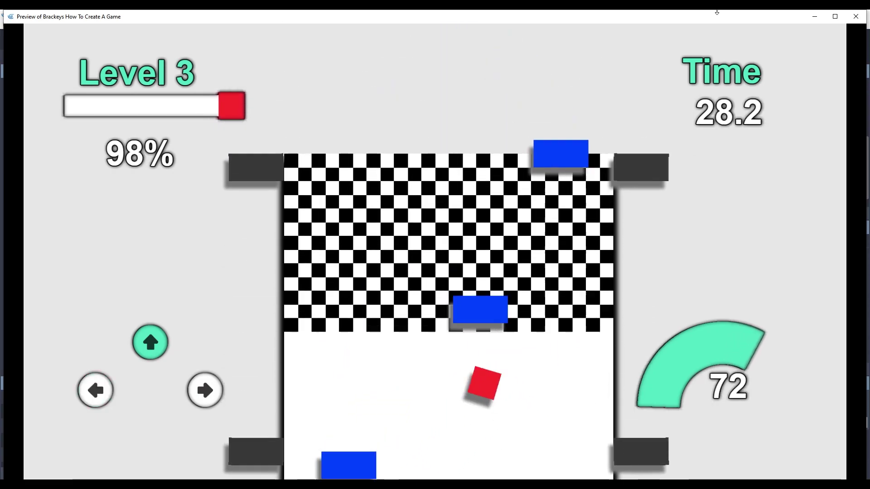